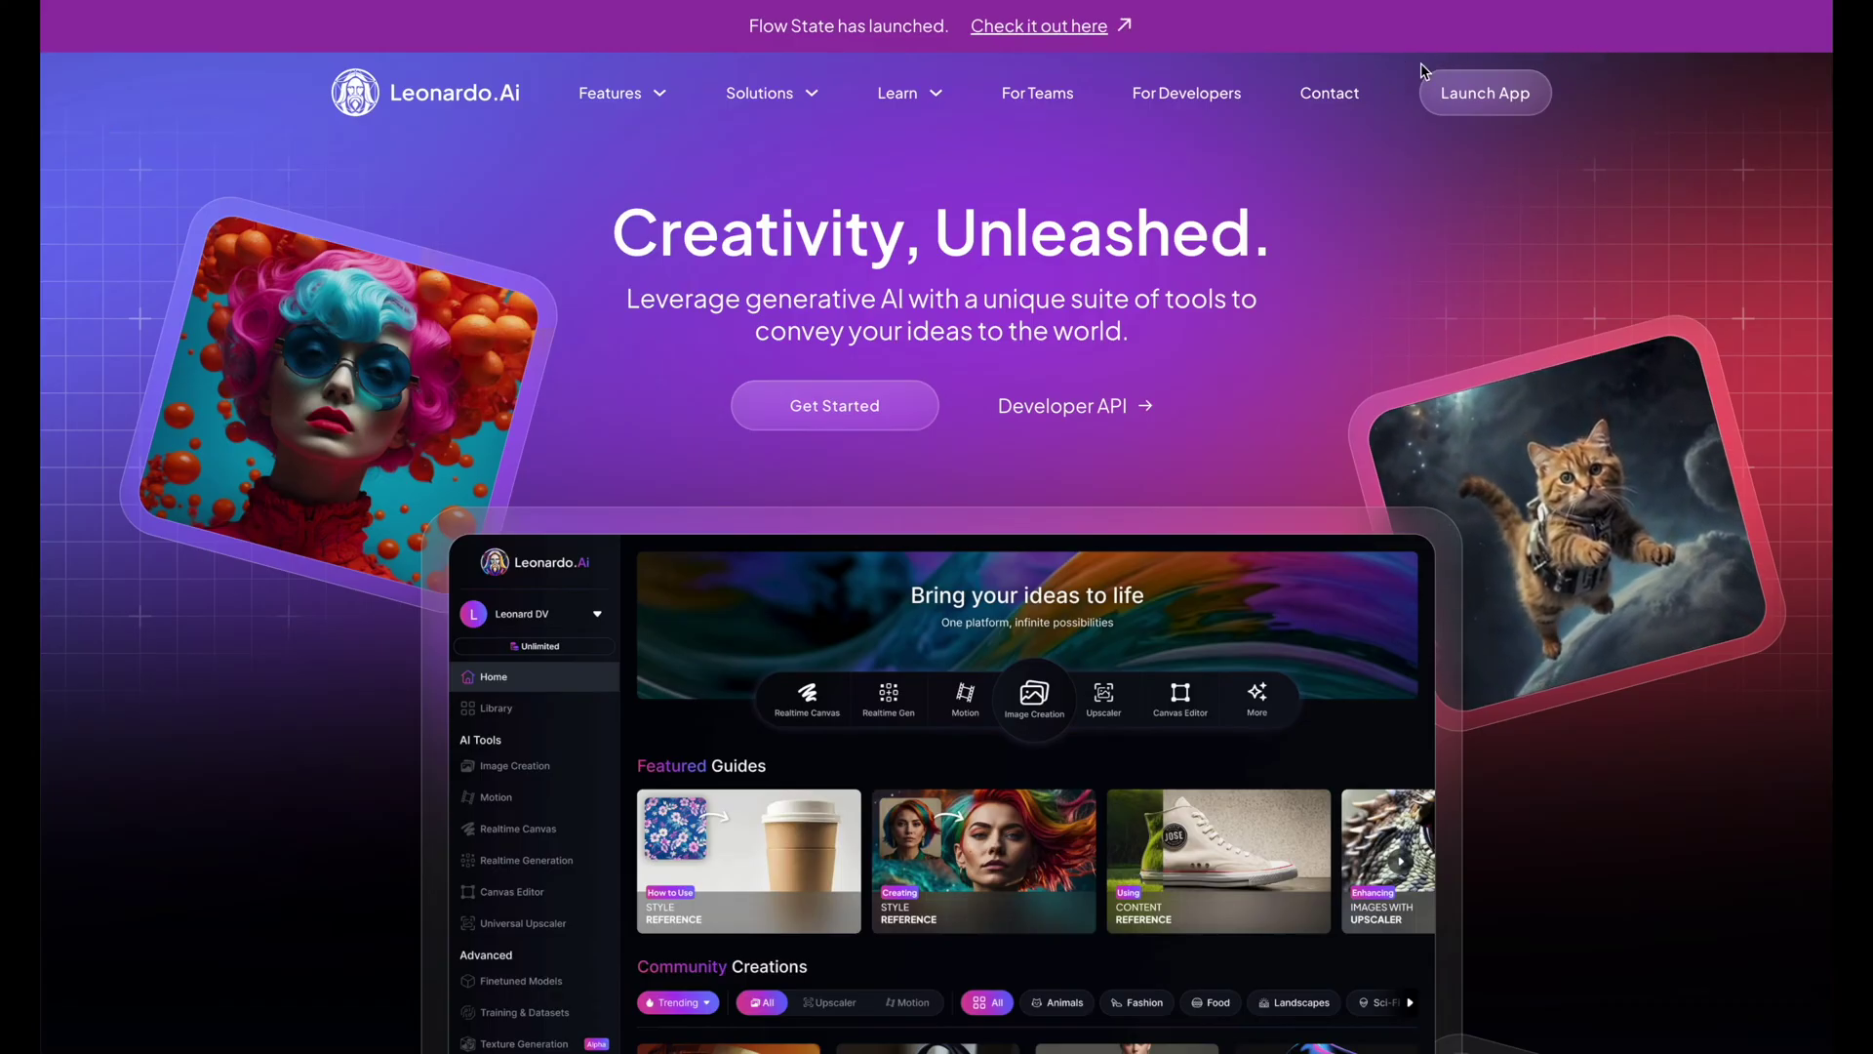
Launch the Leonardo.Ai app and open Image Creation to view the earlier lighthouse generations
left_click(1483, 94)
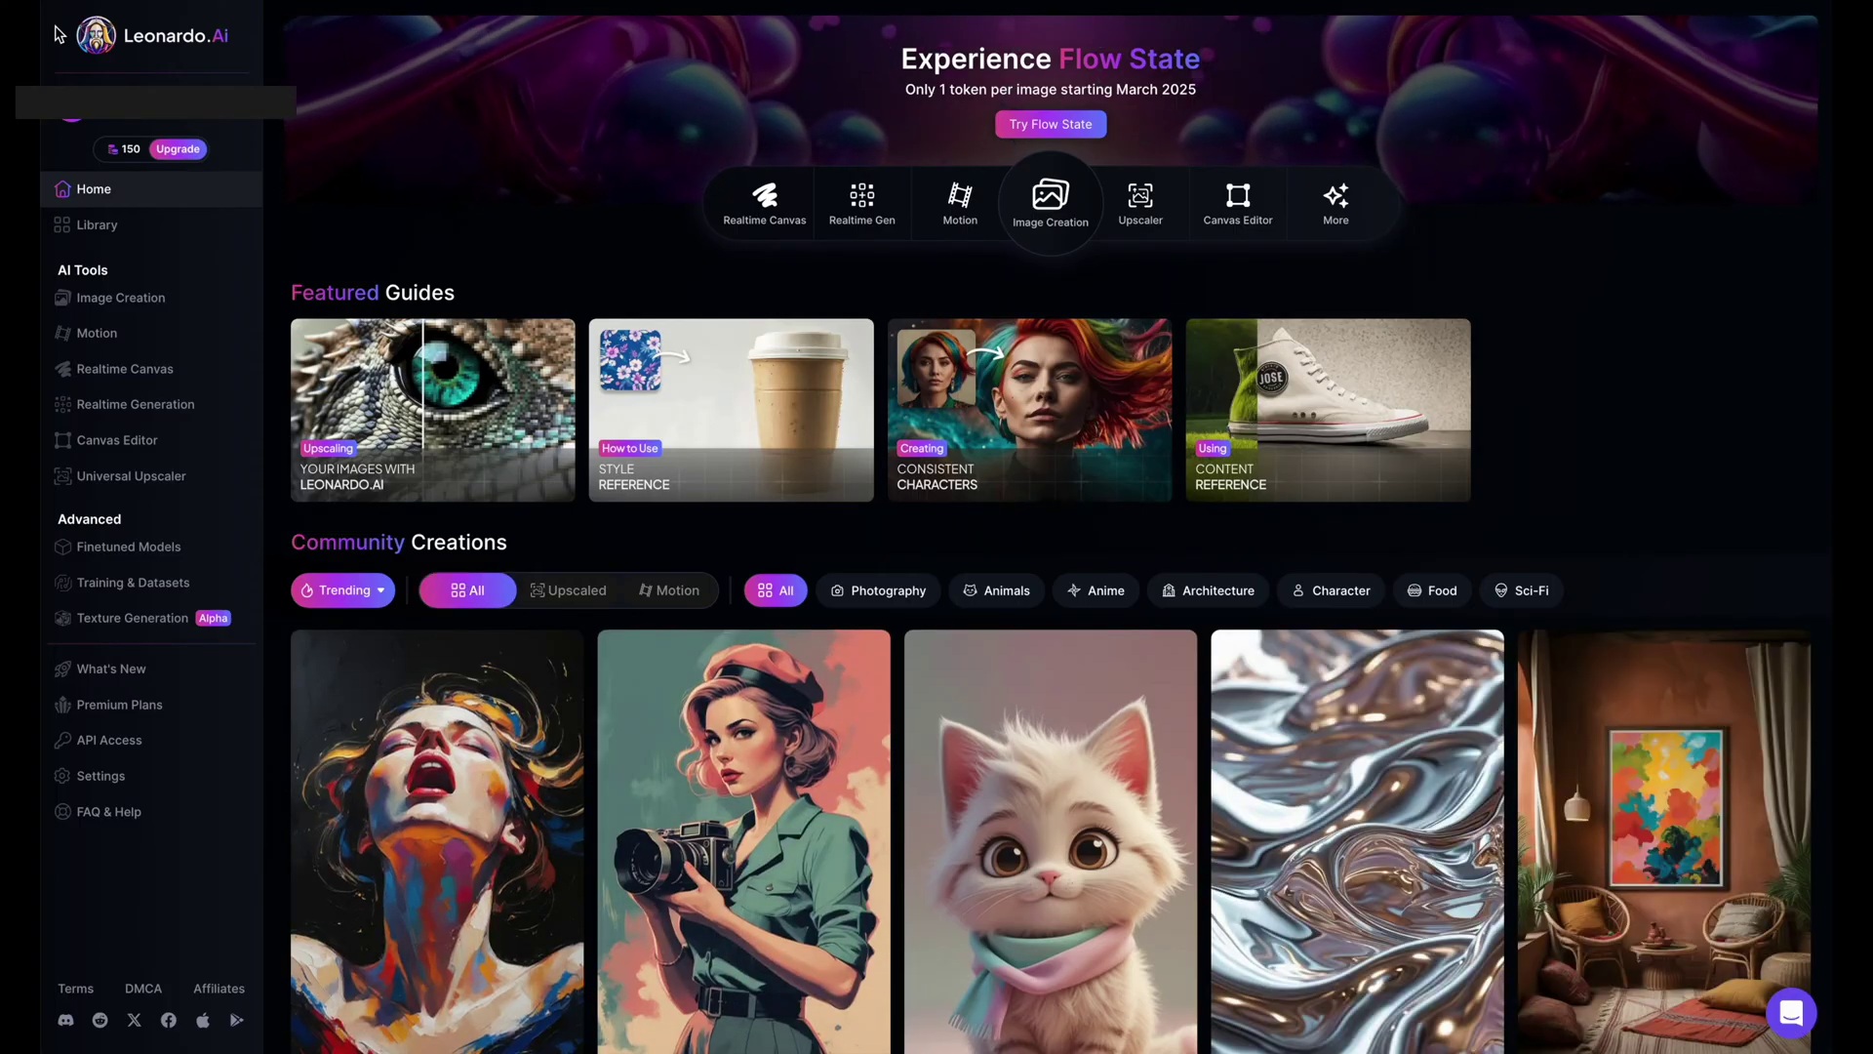
left_click(146, 299)
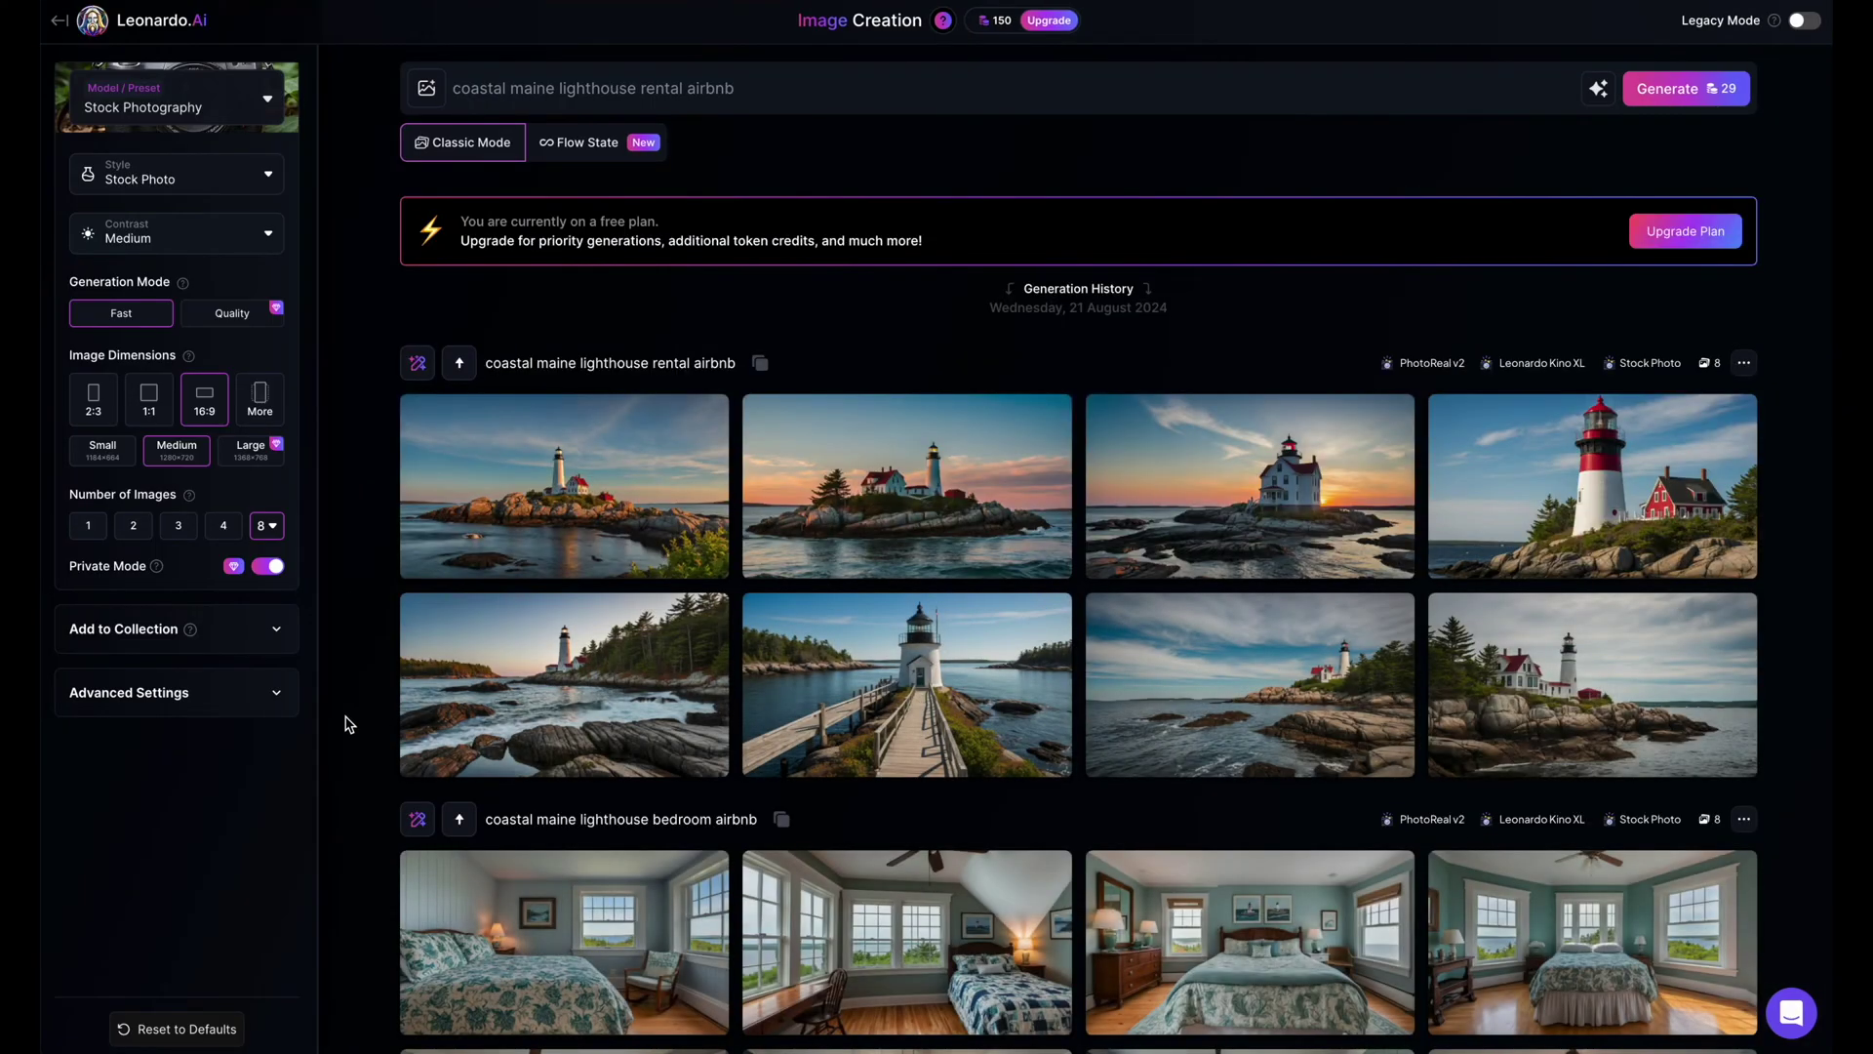
scroll(347, 723, "down", 3)
scroll(346, 723, "up", 3)
Enter the prompt 'blonde 20 year old instagram model woman work clothes' and choose 2:3 dimensions
type("blonde ins")
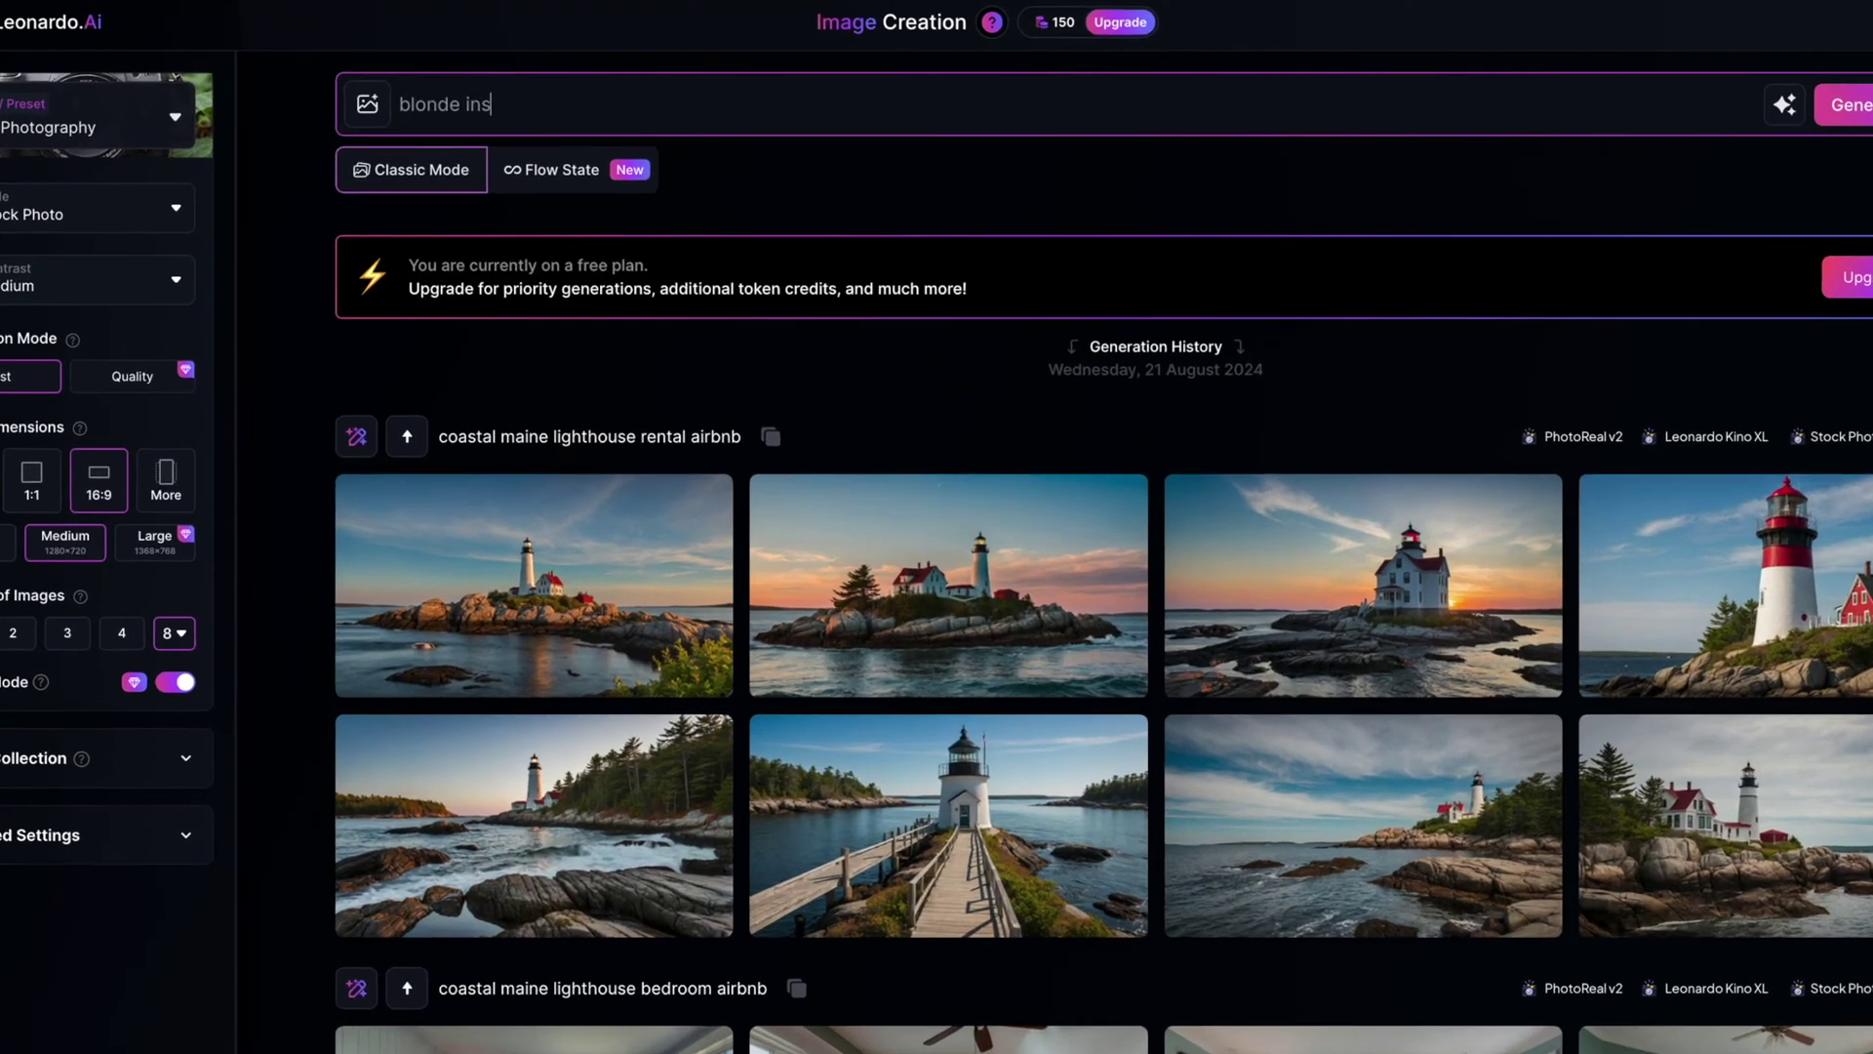
key("BackSpace")
key("BackSpace")
key("BackSpace")
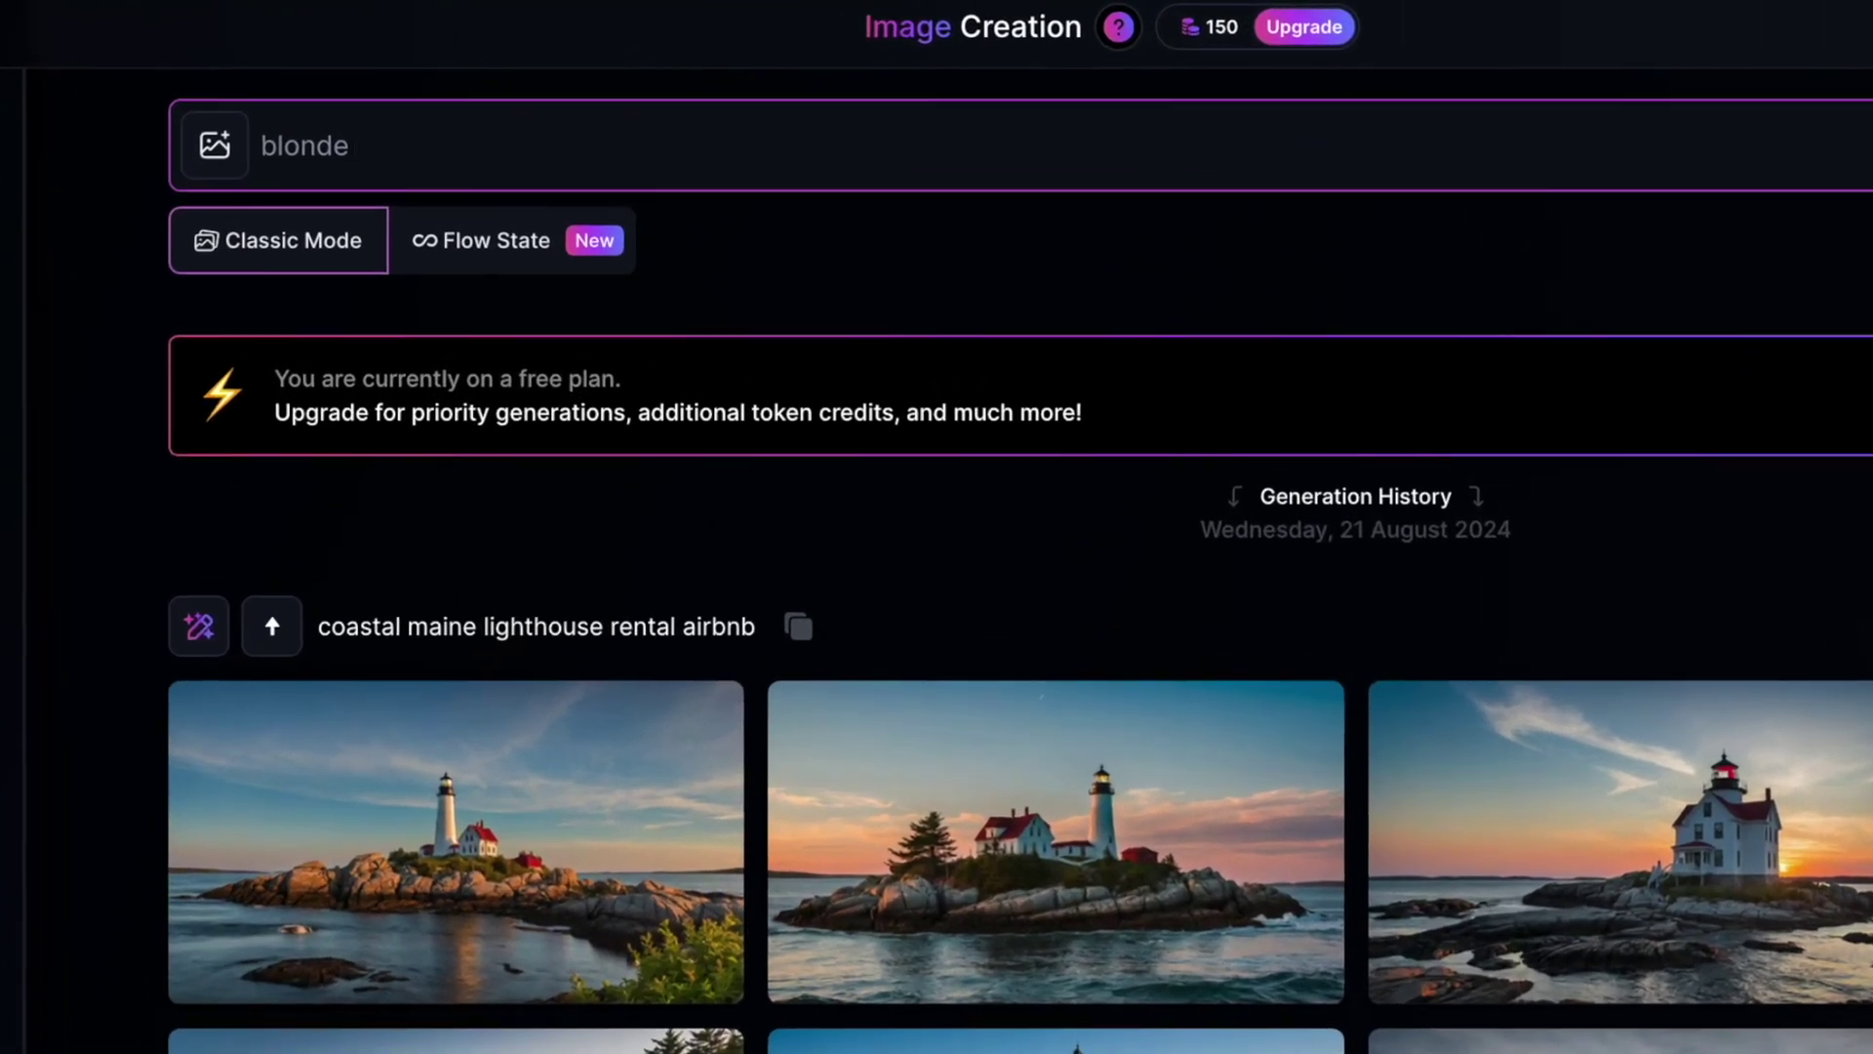
type("20 uyear")
key("BackSpace")
key("BackSpace")
key("BackSpace")
key("BackSpace")
key("BackSpace")
key("BackSpace")
key("BackSpace")
key("BackSpace")
key("BackSpace")
key("BackSpace")
key("BackSpace")
key("BackSpace")
key("BackSpace")
key("BackSpace")
type("londe 20 year old instagram model woman in ")
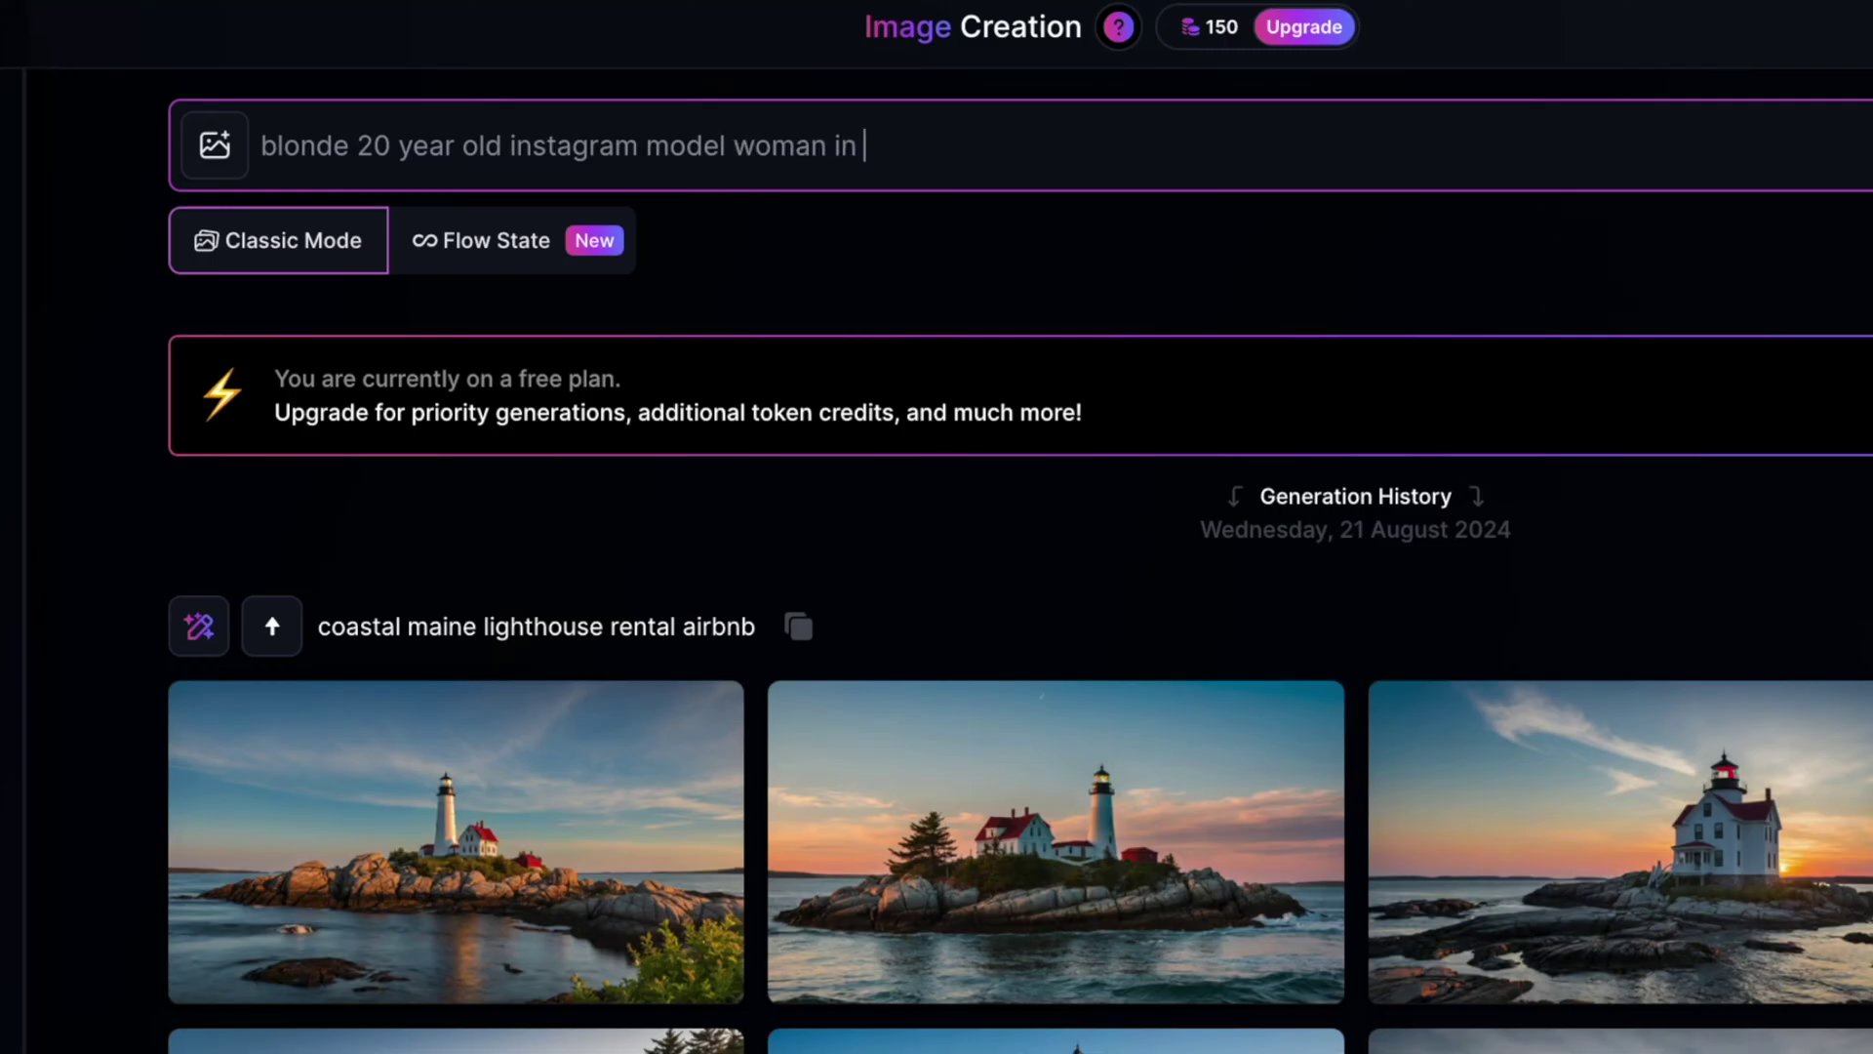
type("yoga clothes a")
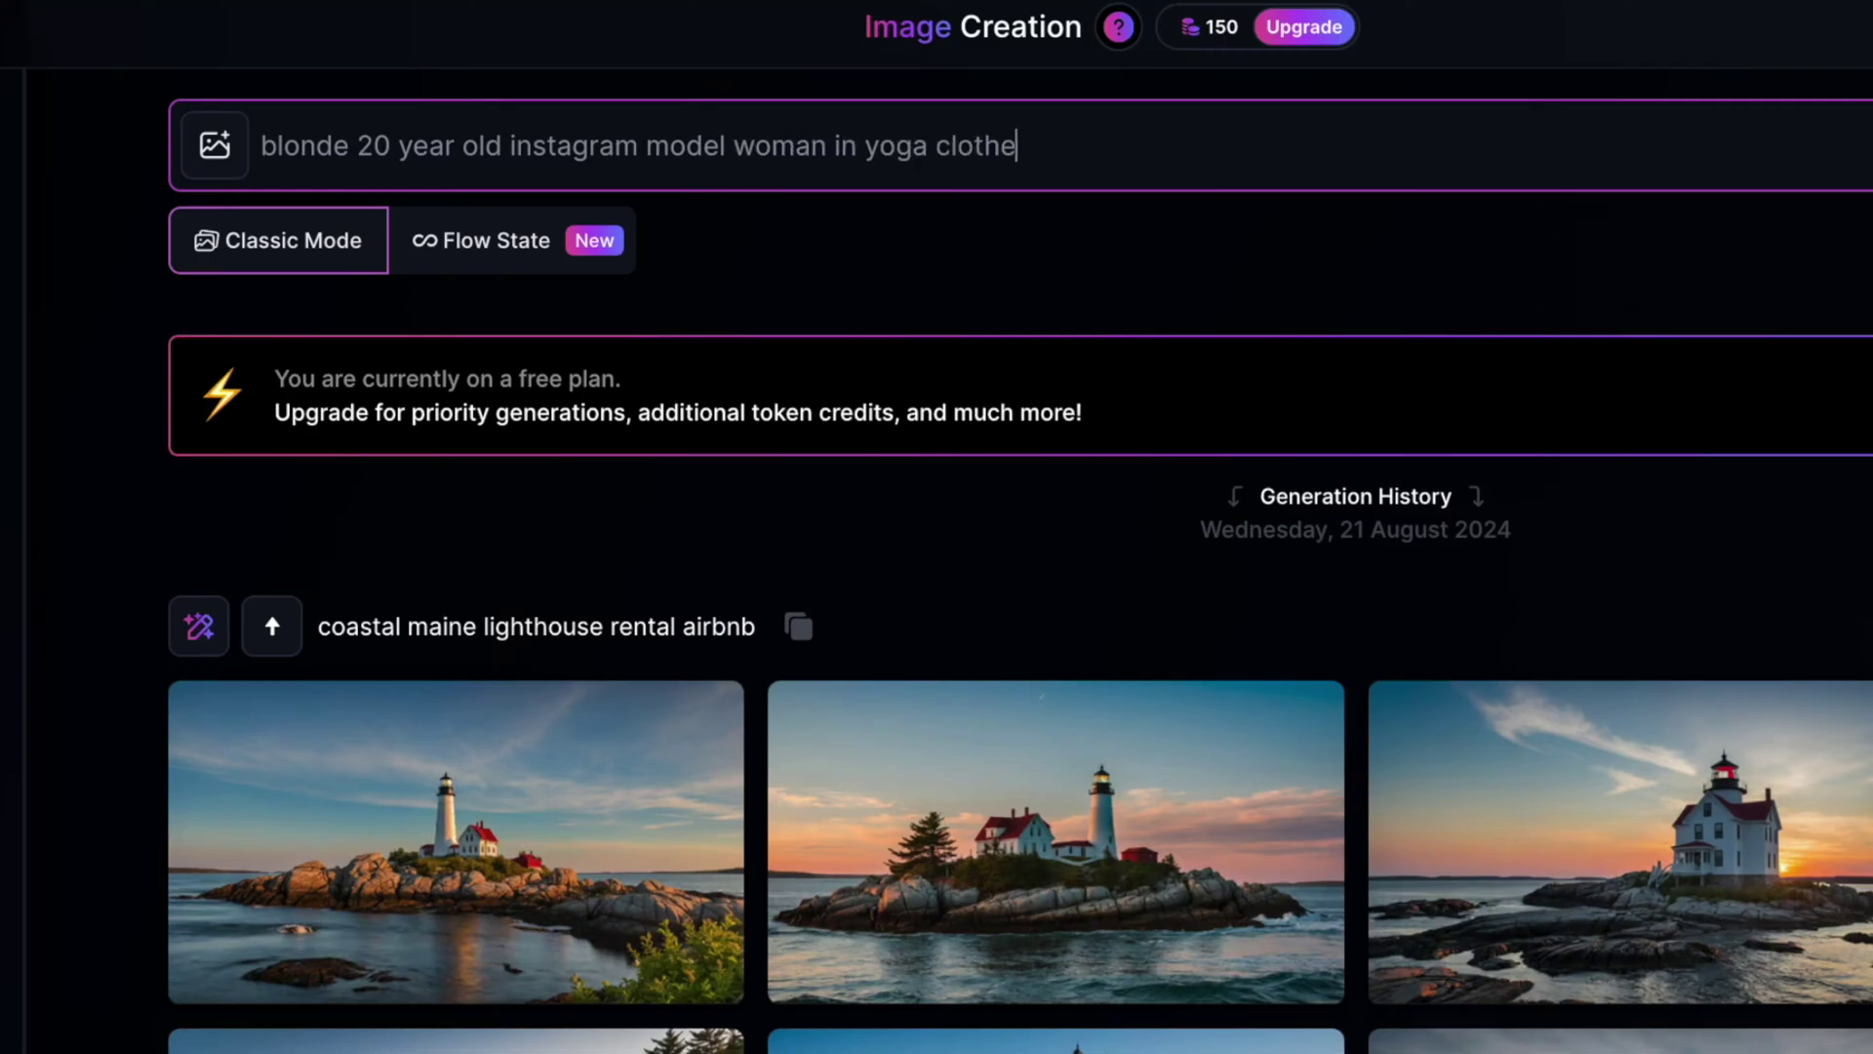
type("t the gym")
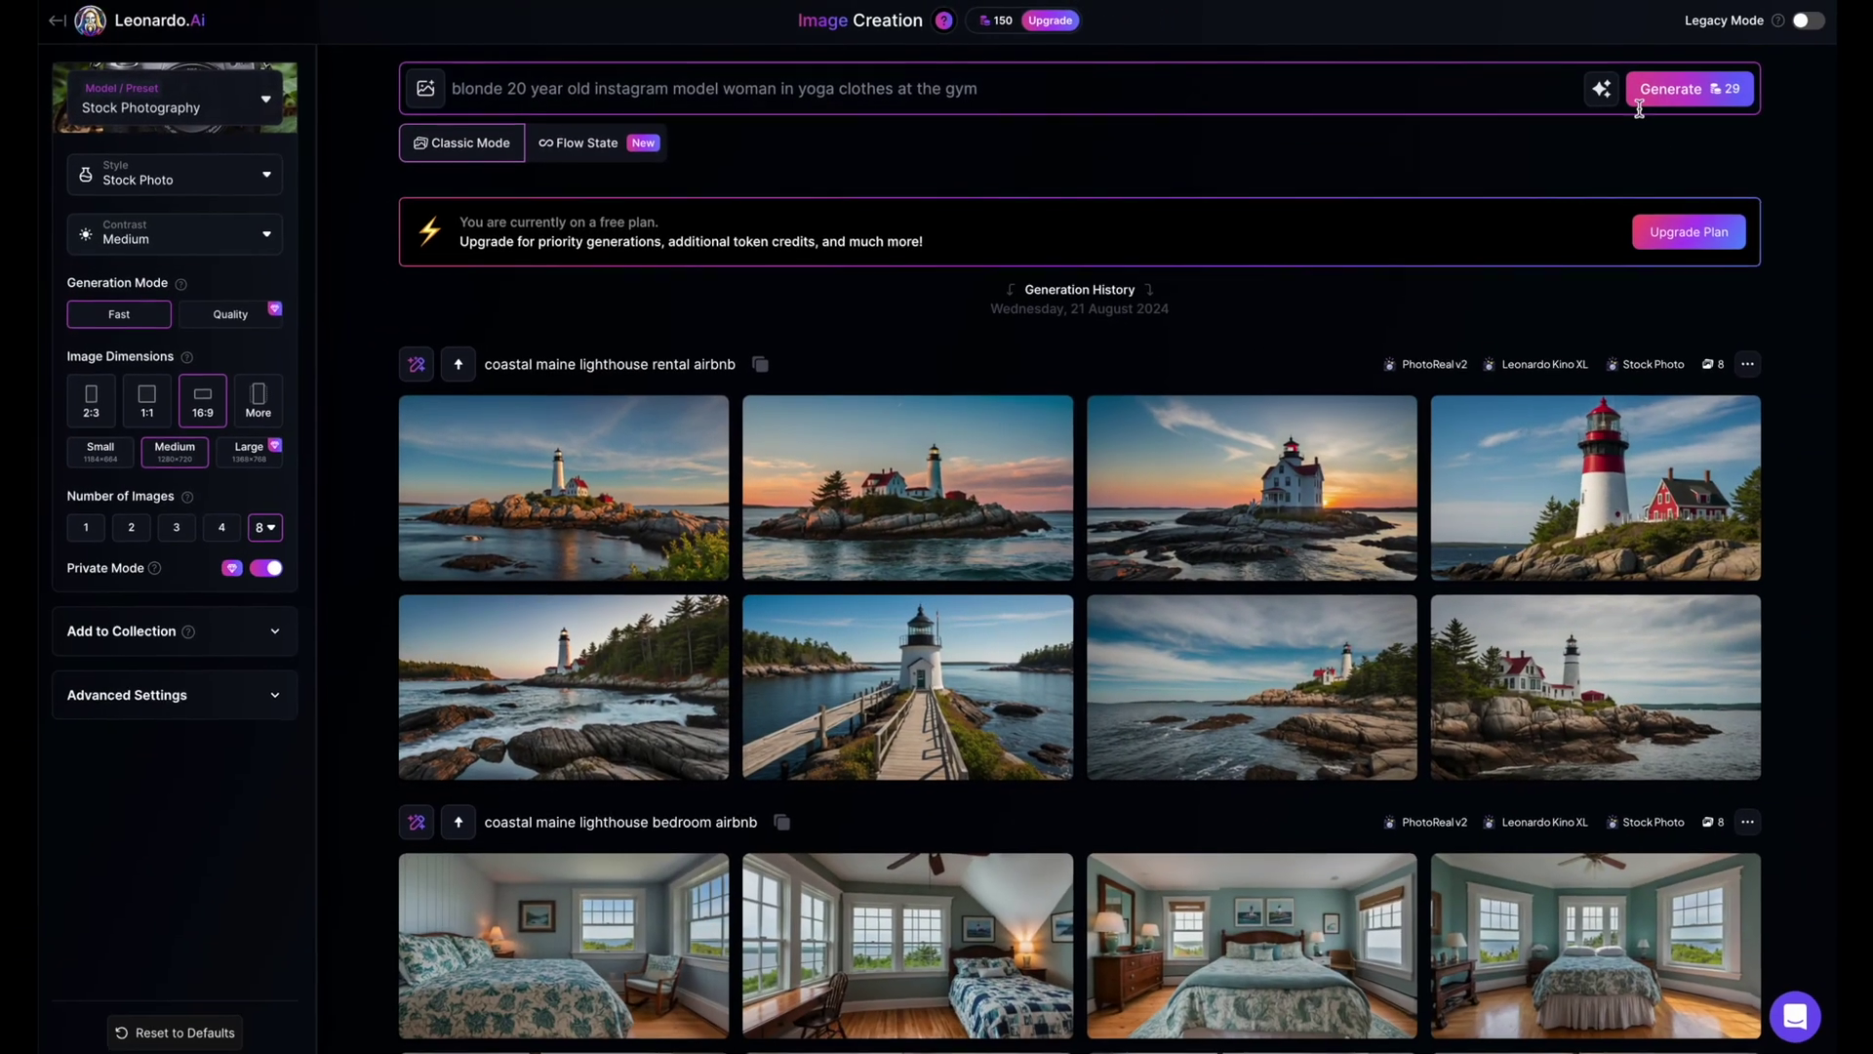
key("ctrl+BackSpace")
key("ctrl+BackSpace")
key("ctrl+BackSpace")
key("ctrl+BackSpace")
key("ctrl+BackSpace")
key("ctrl+BackSpace")
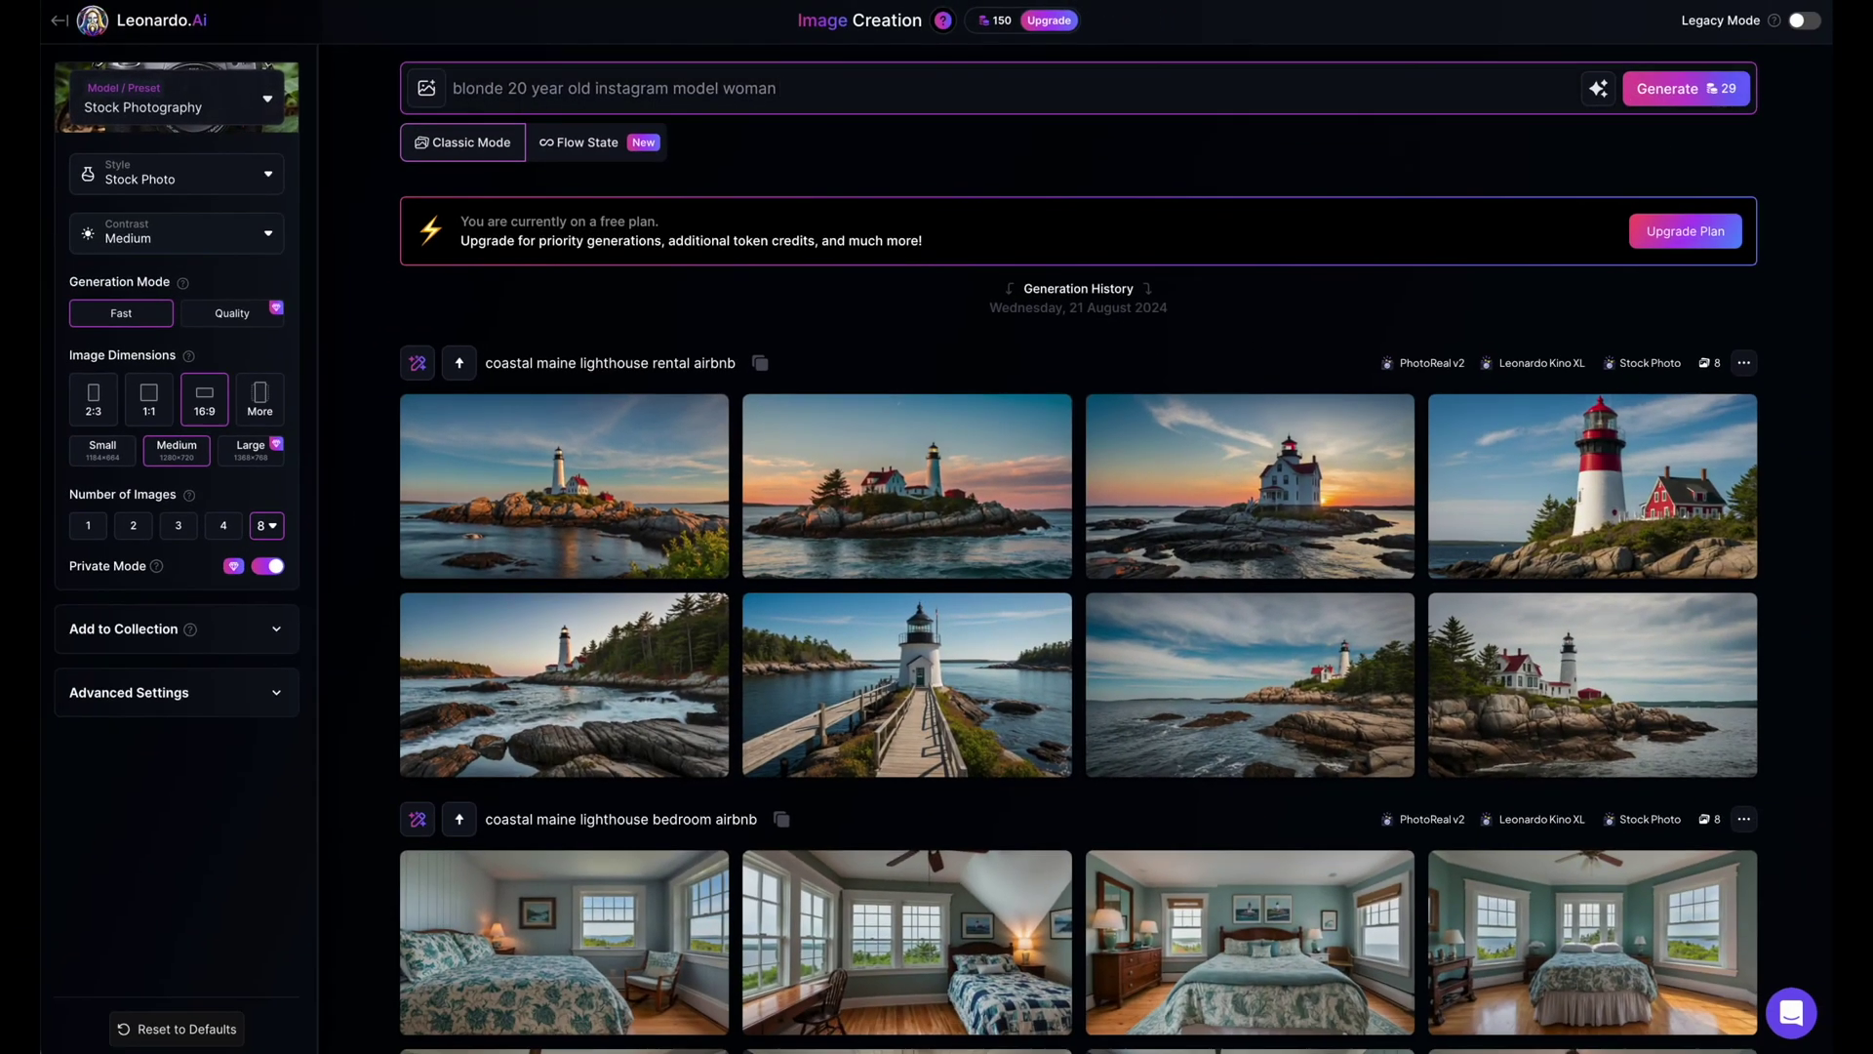
type("work clothes")
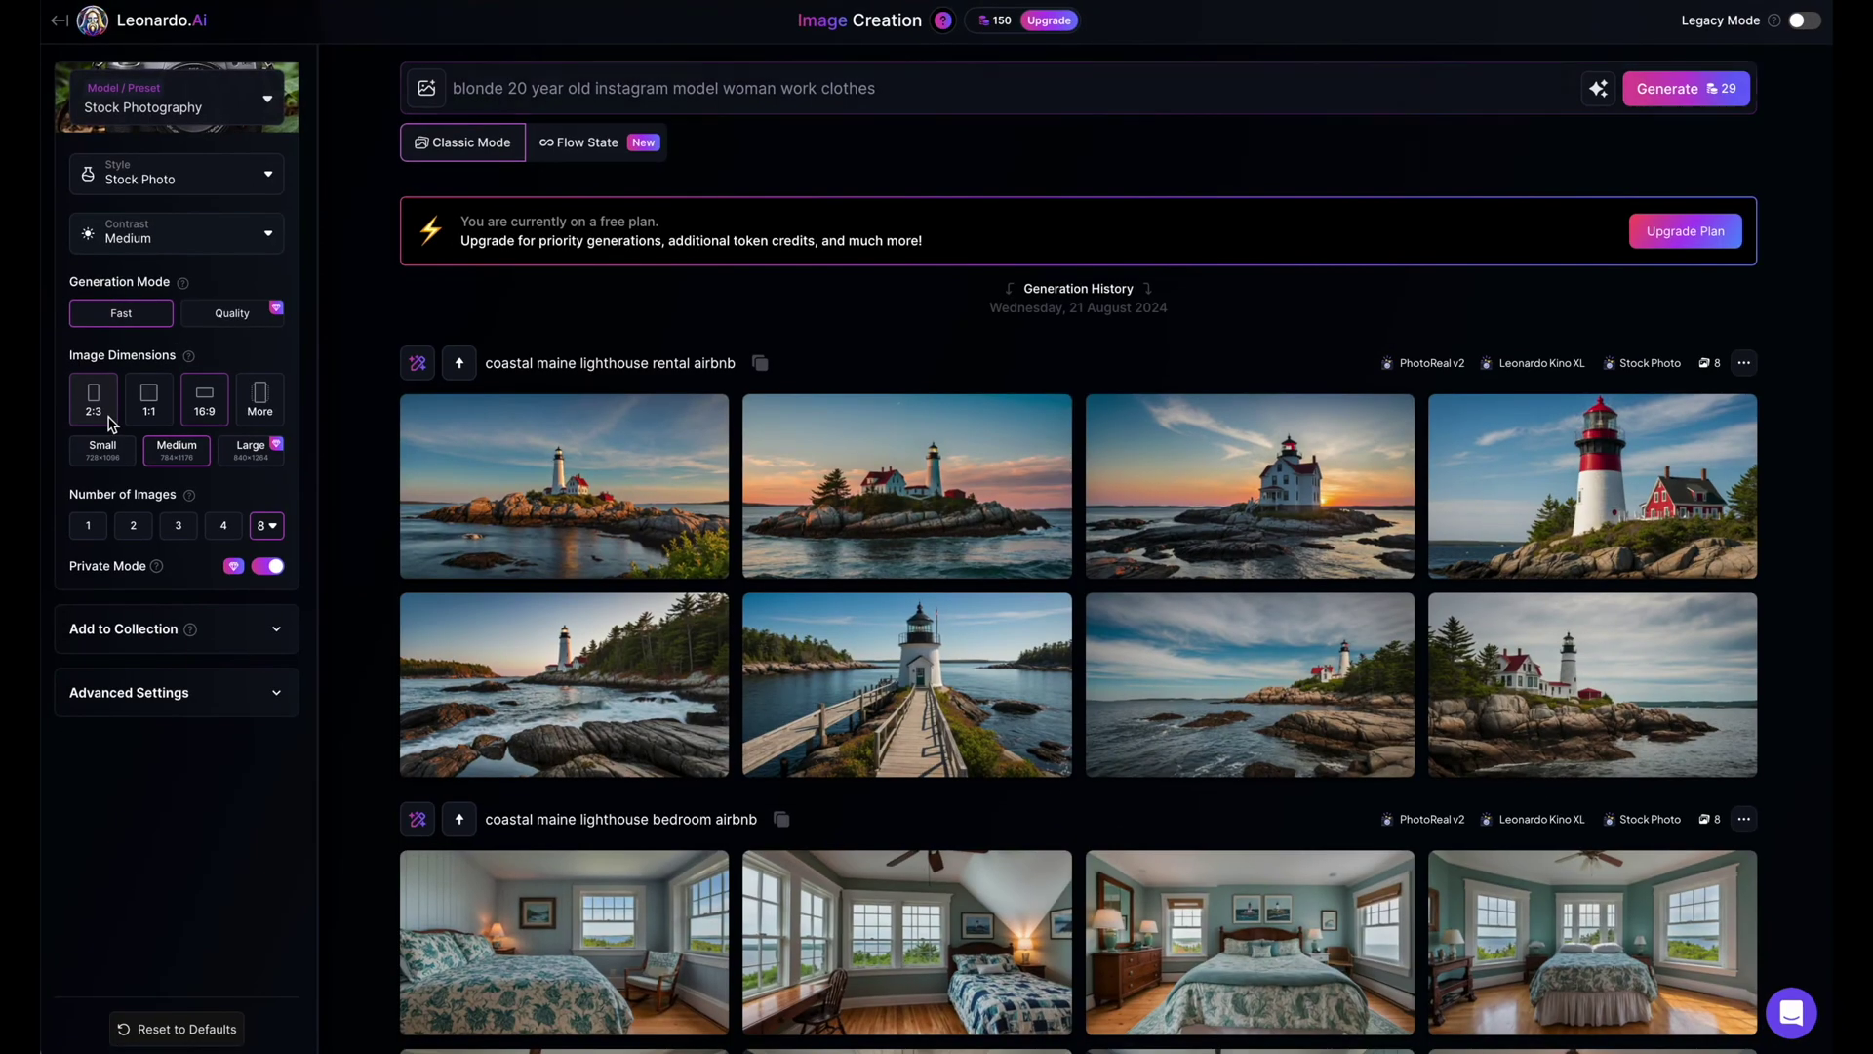
left_click(110, 423)
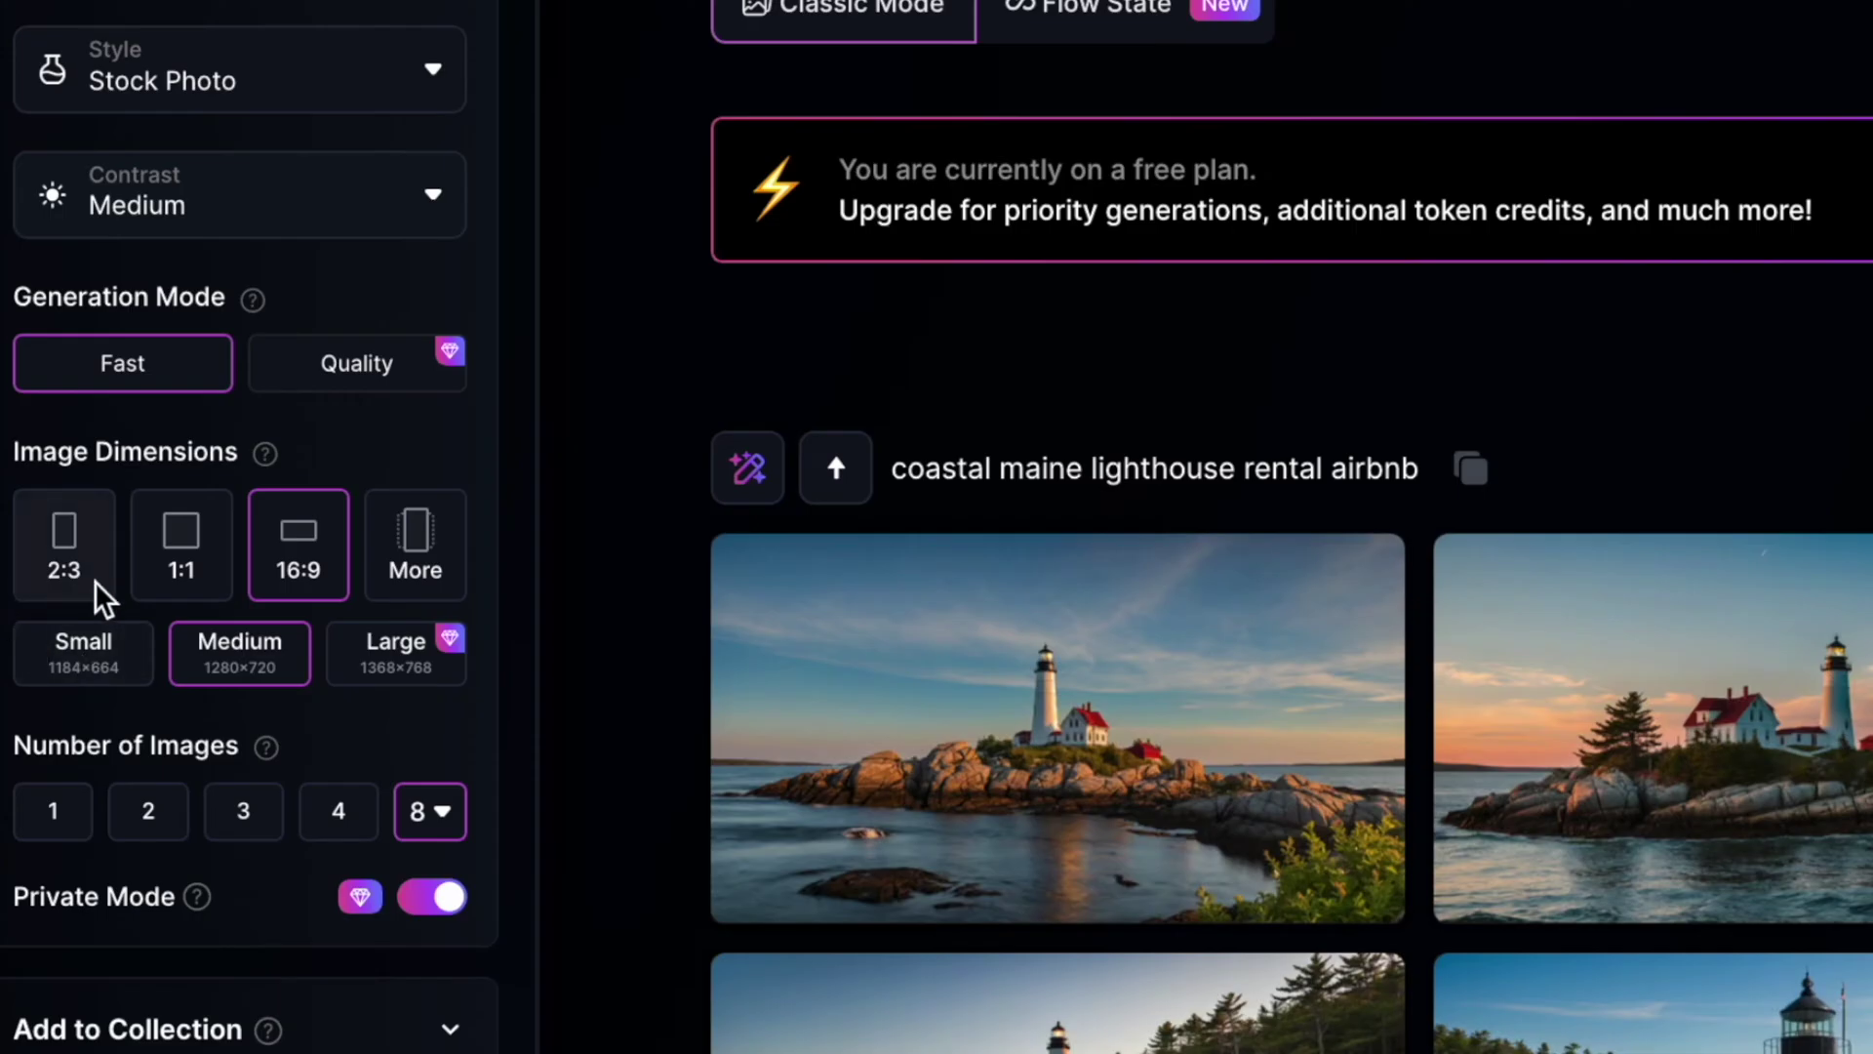
Set 2:3 portrait dimensions, keeping Stock Photo style and Medium contrast
left_click(96, 579)
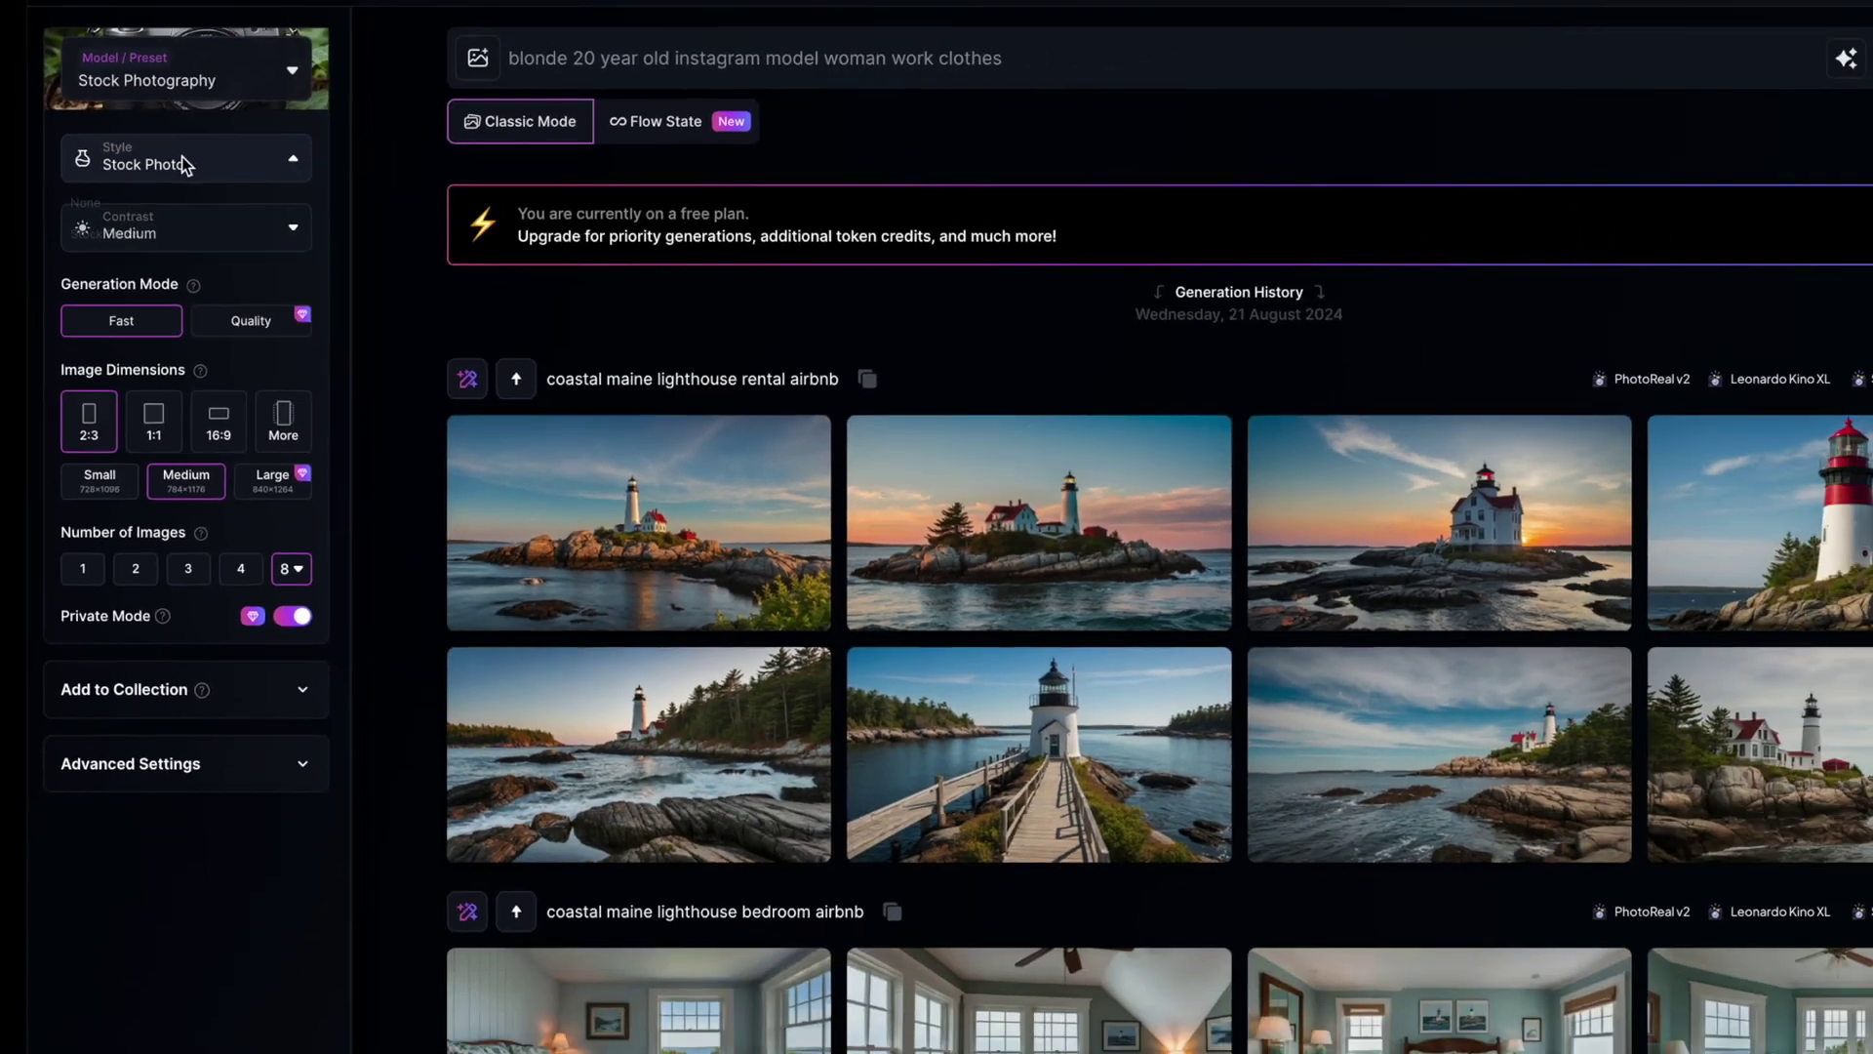
left_click(236, 82)
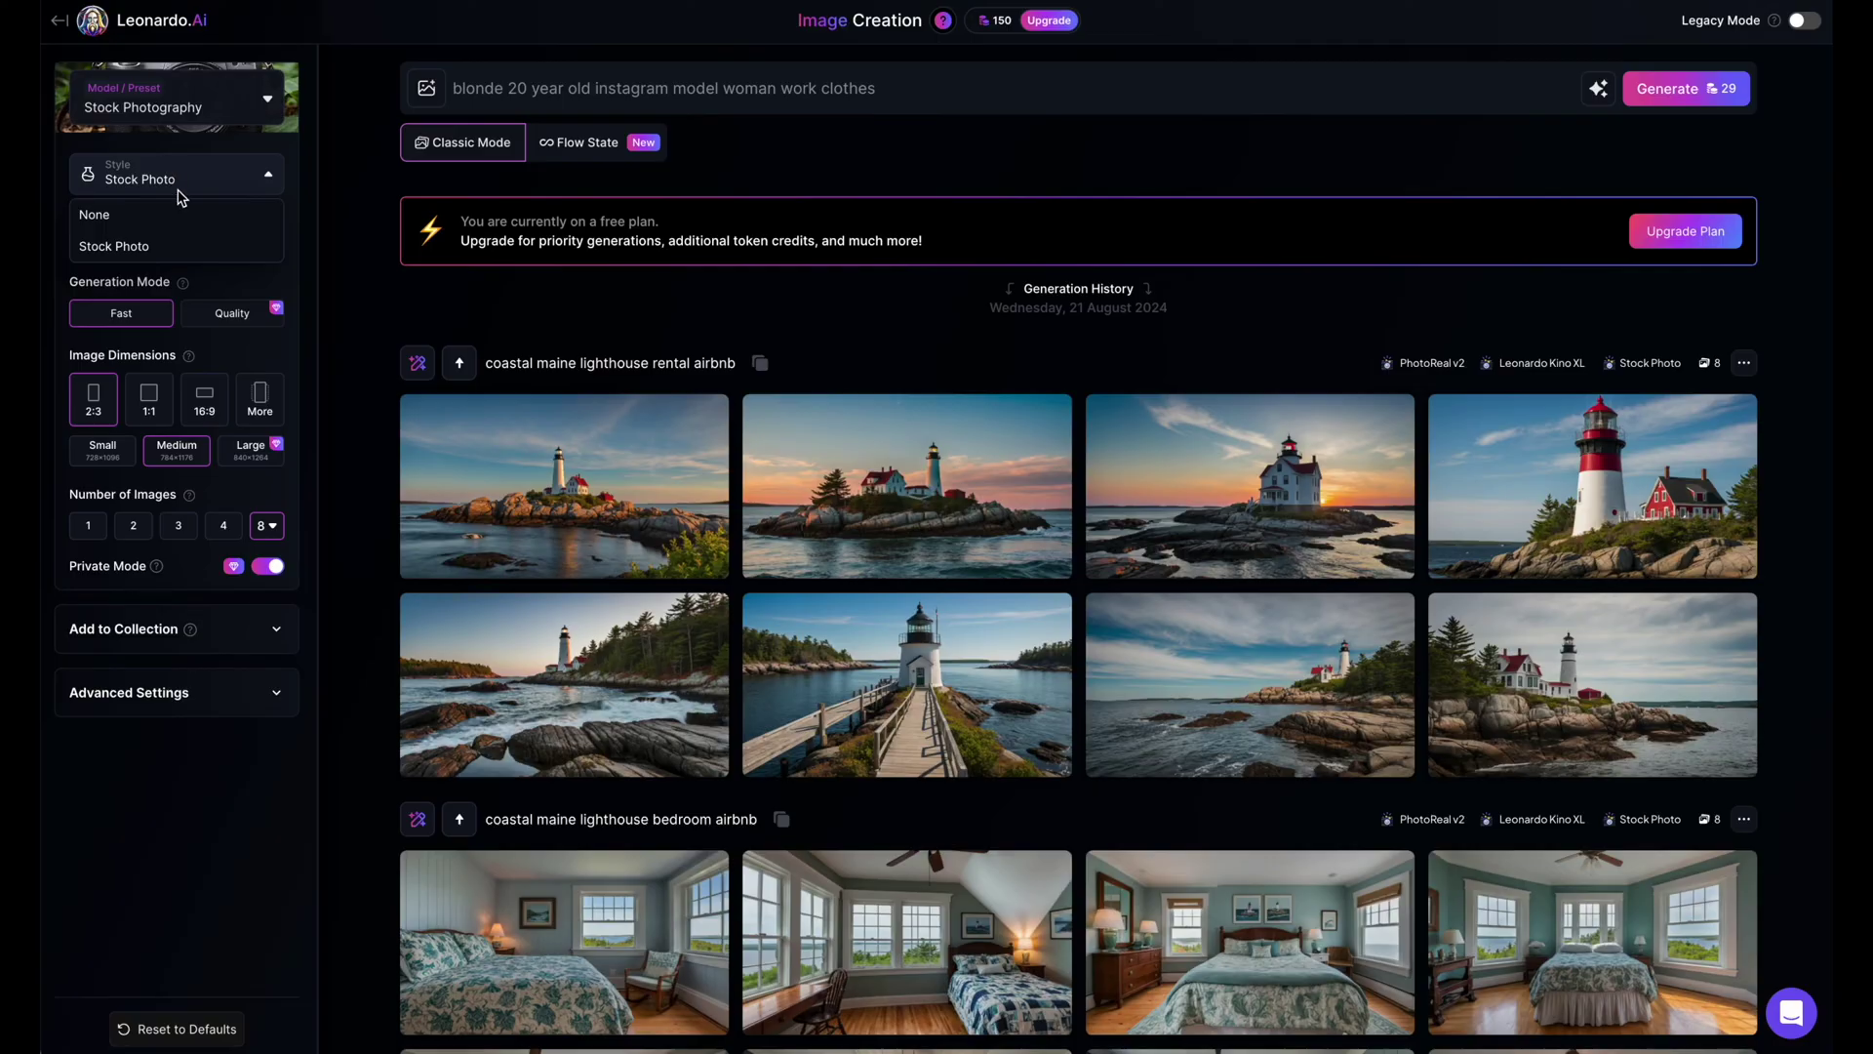
left_click(280, 250)
left_click(260, 244)
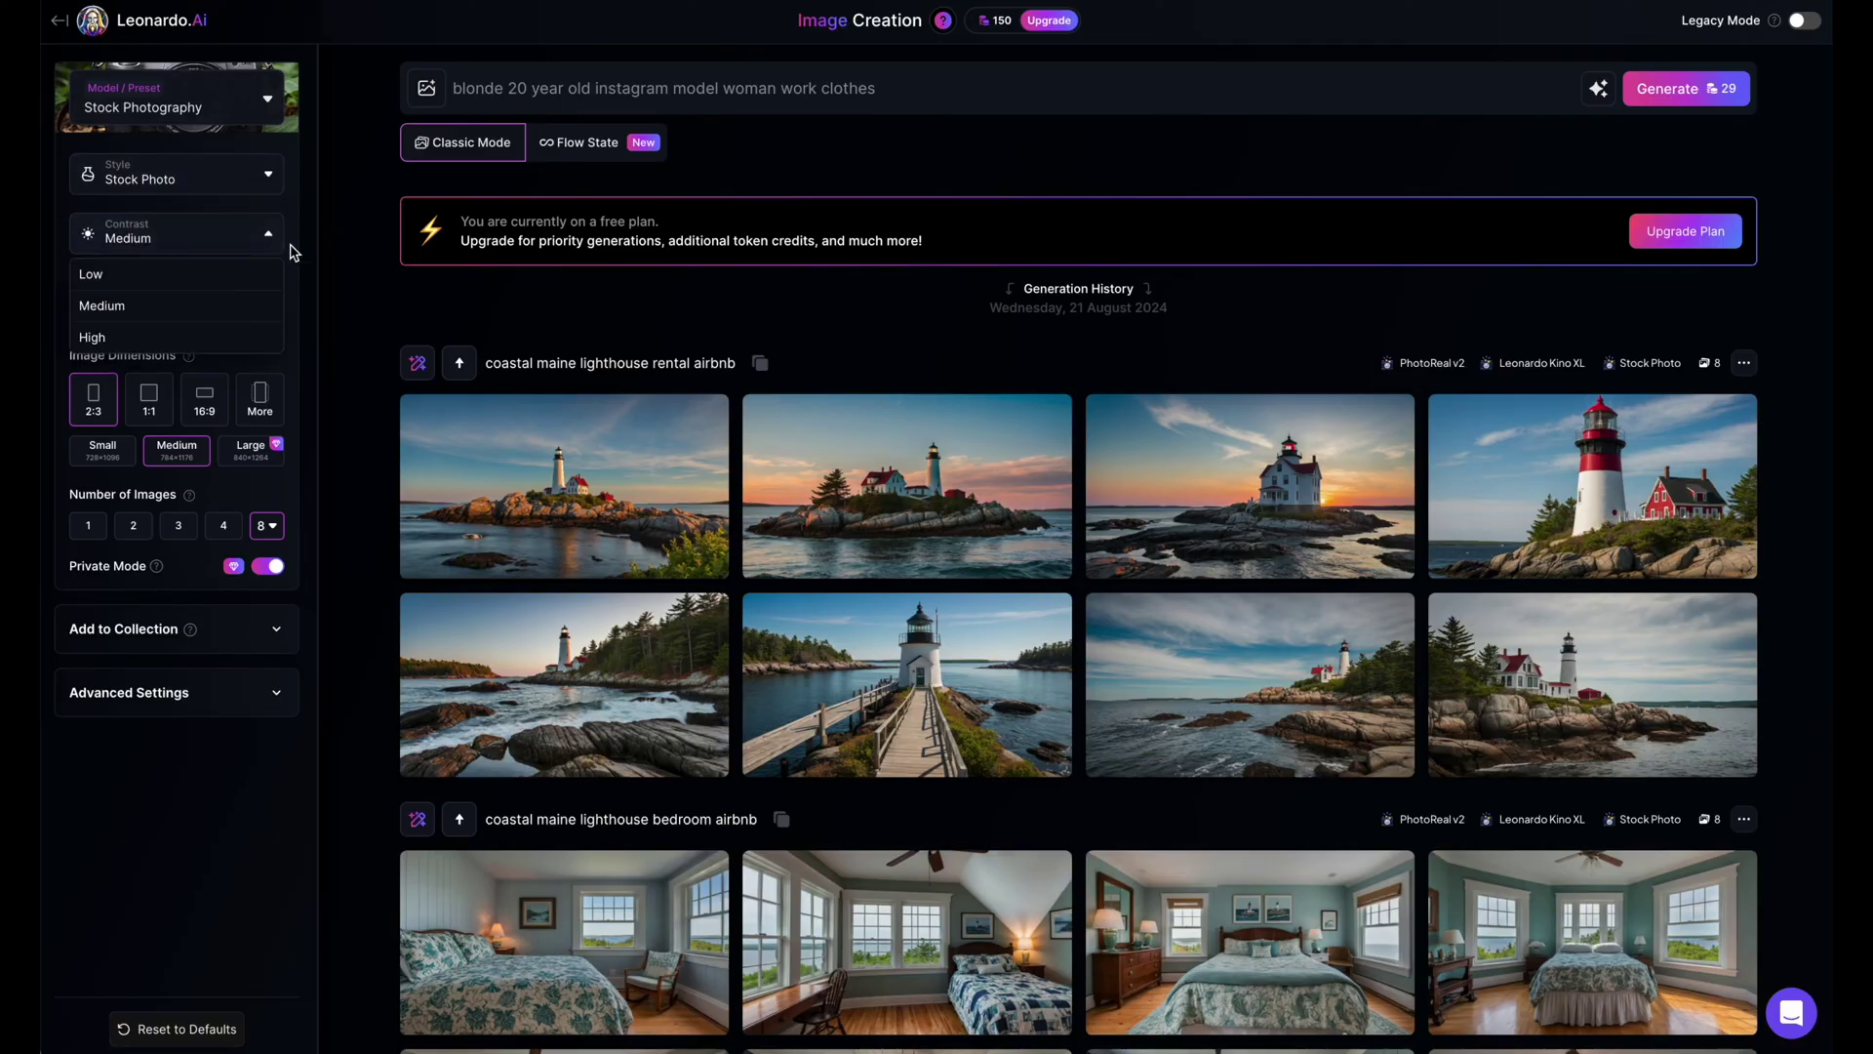
left_click(291, 251)
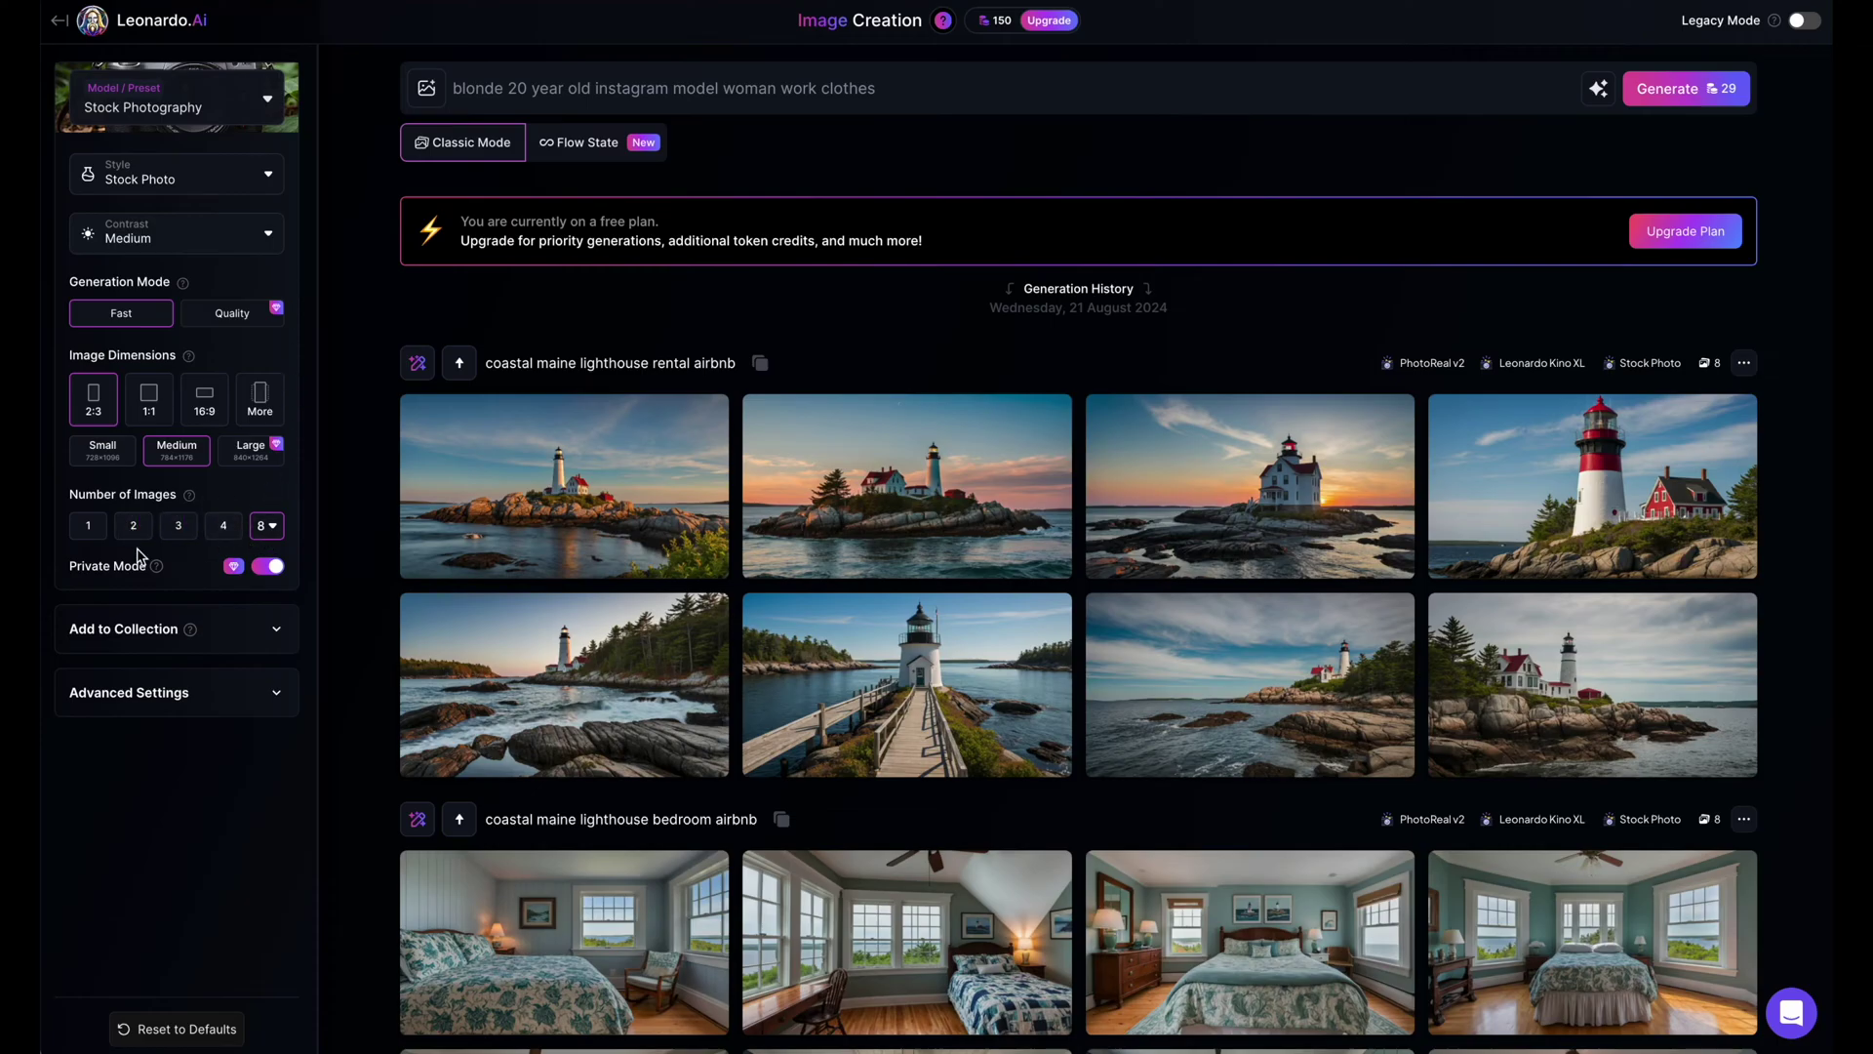
Expand Advanced Settings, try the PhotoReal toggle, and dismiss the upgrade offer
left_click(166, 685)
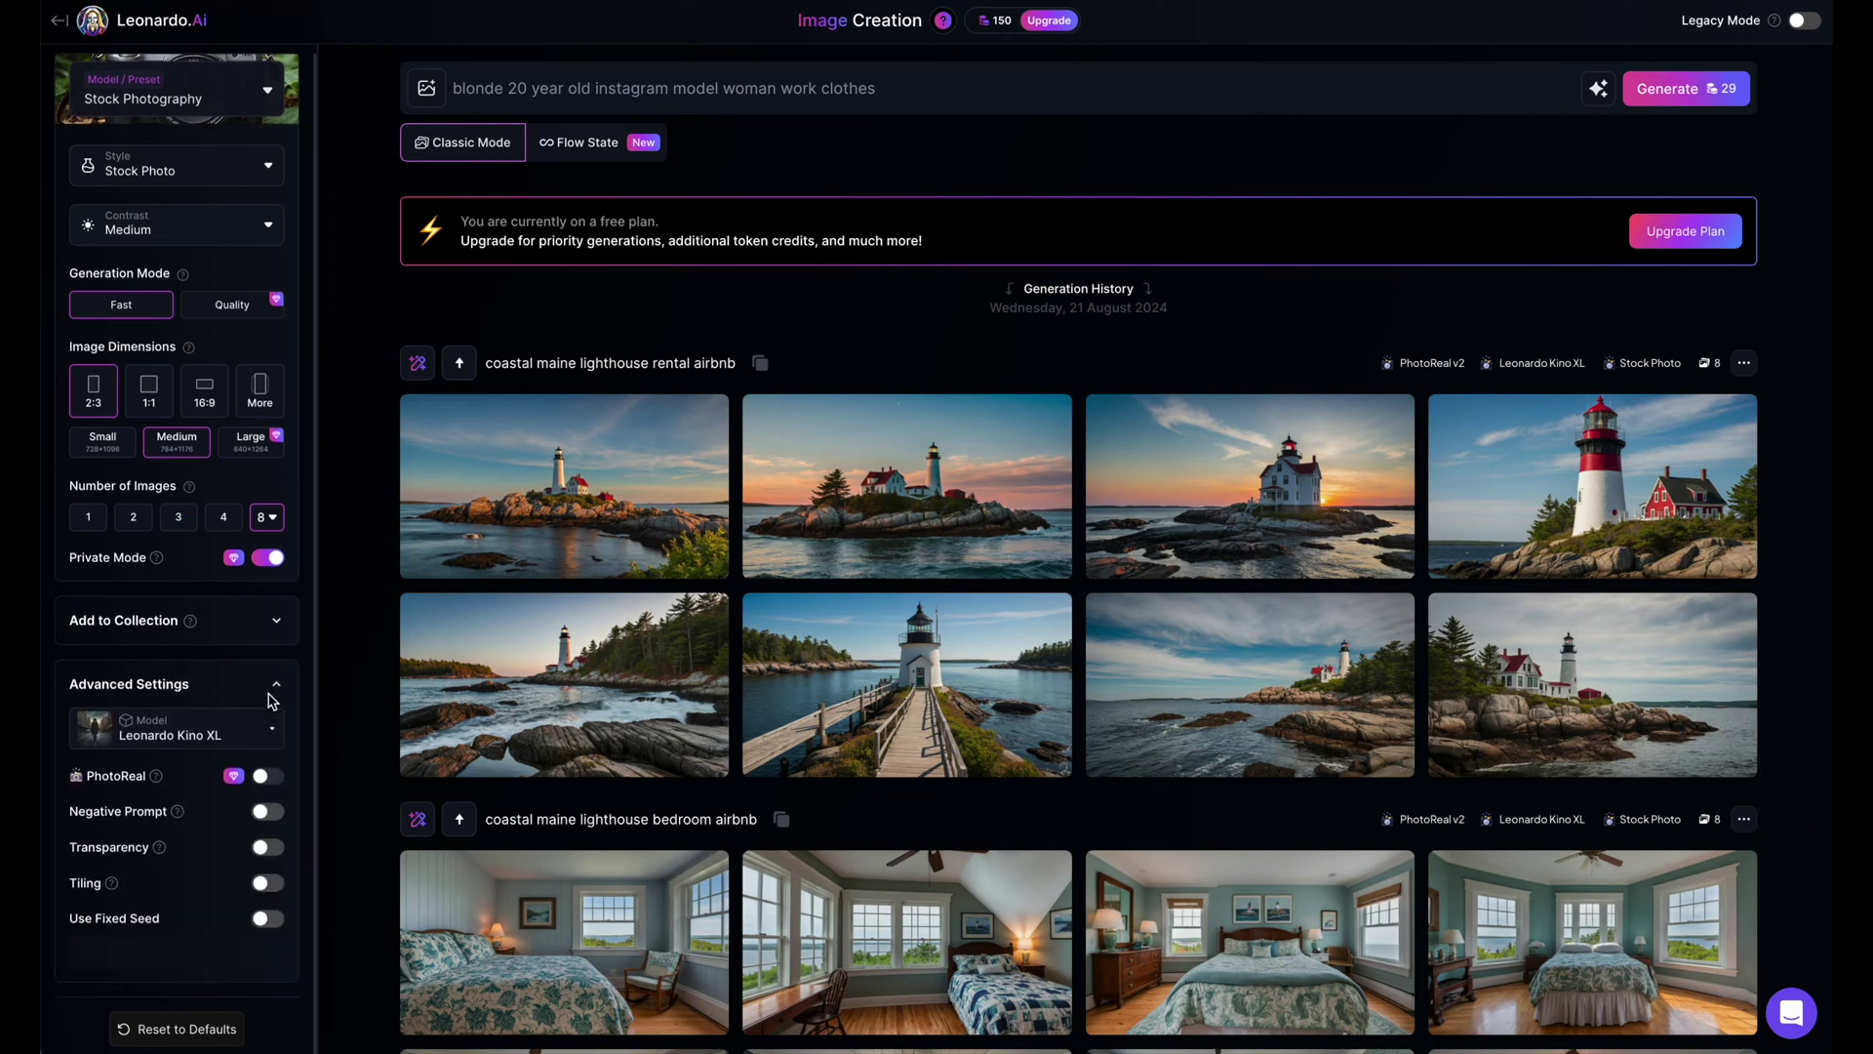
left_click(280, 782)
left_click(283, 782)
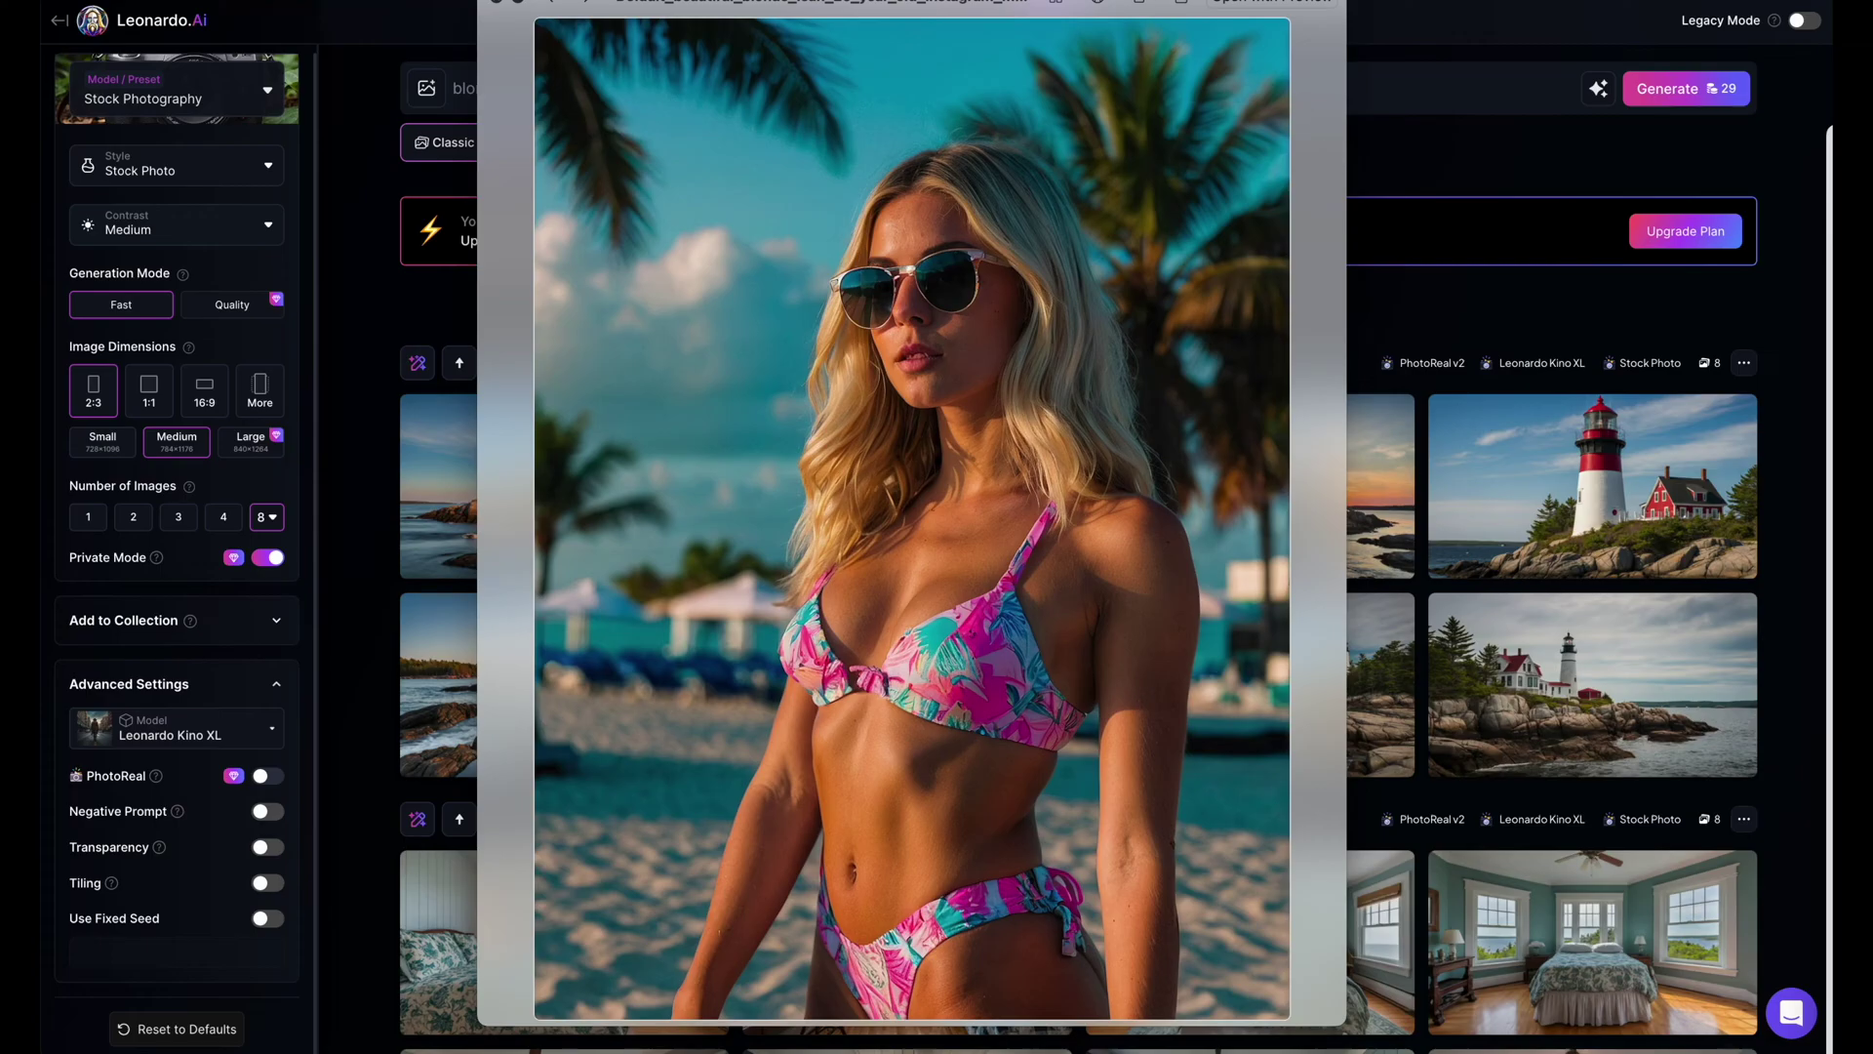
Step through the first generated portraits, revisiting the airplane-window and airplane-seat images
left_click_drag(995, 3, 998, 22)
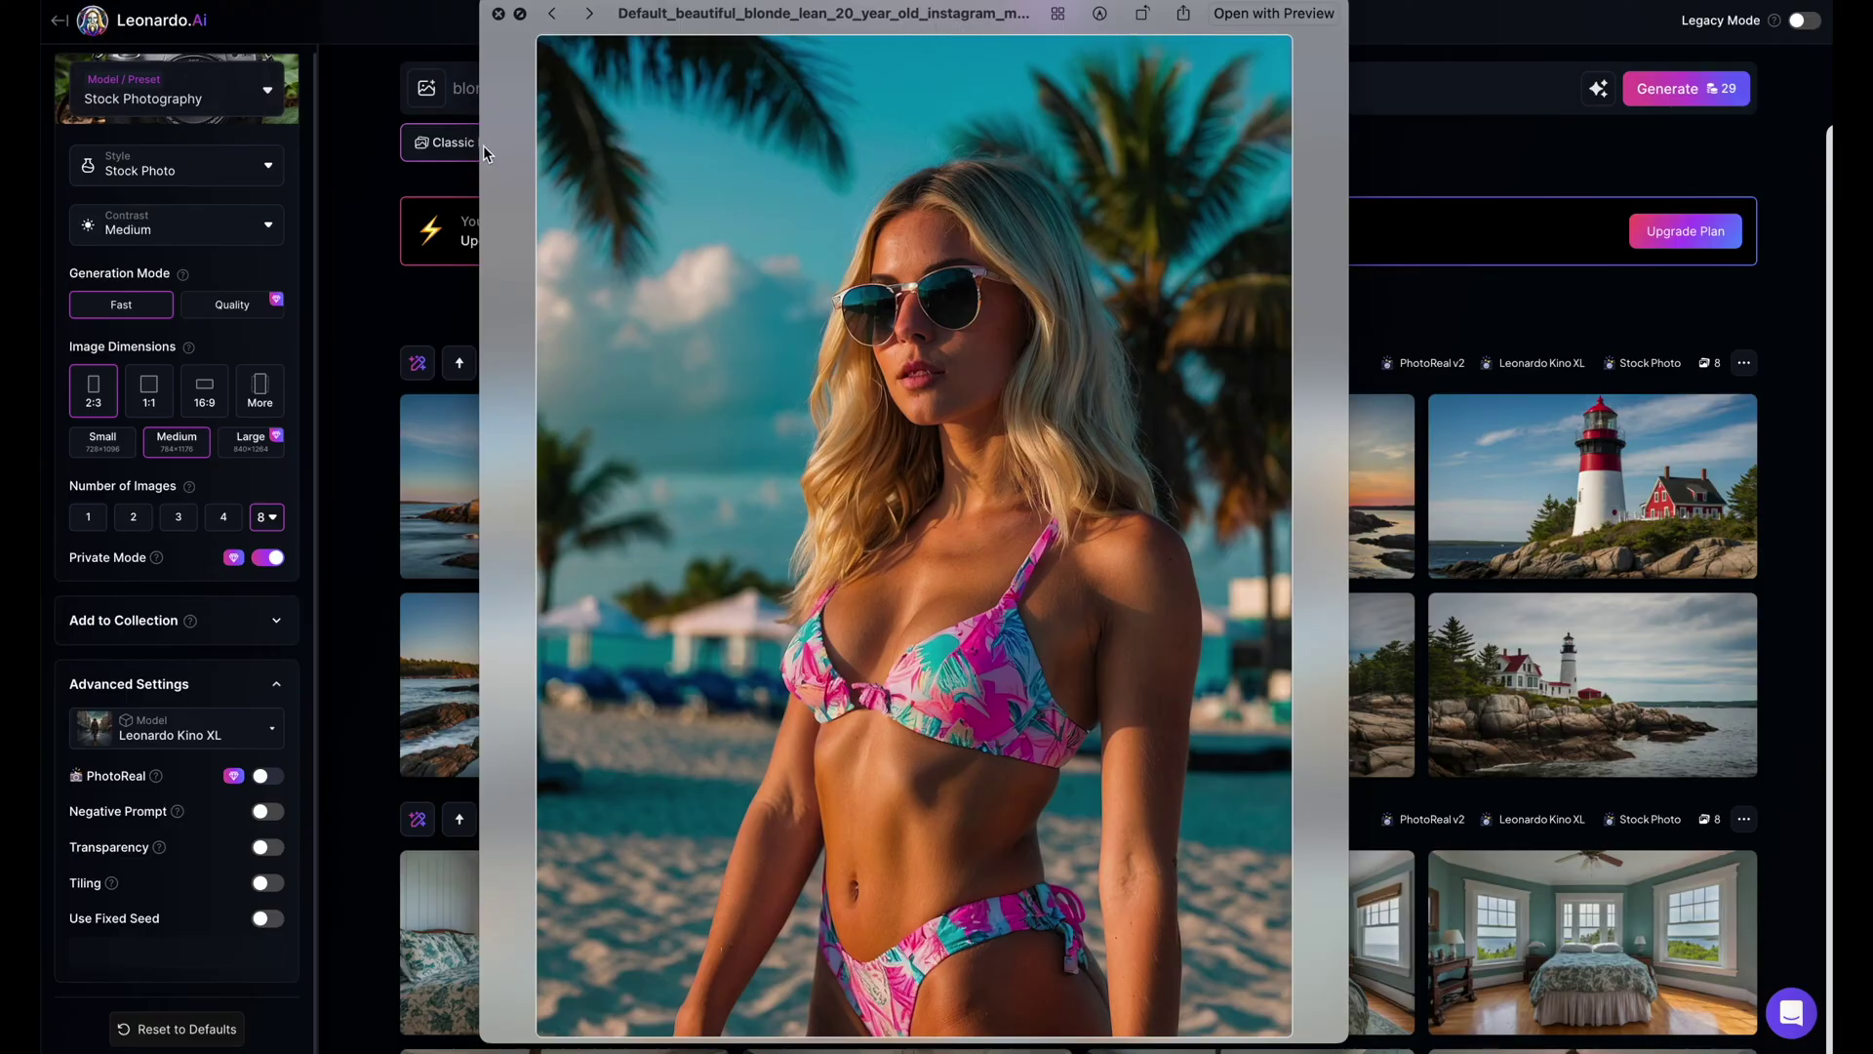
key("Right")
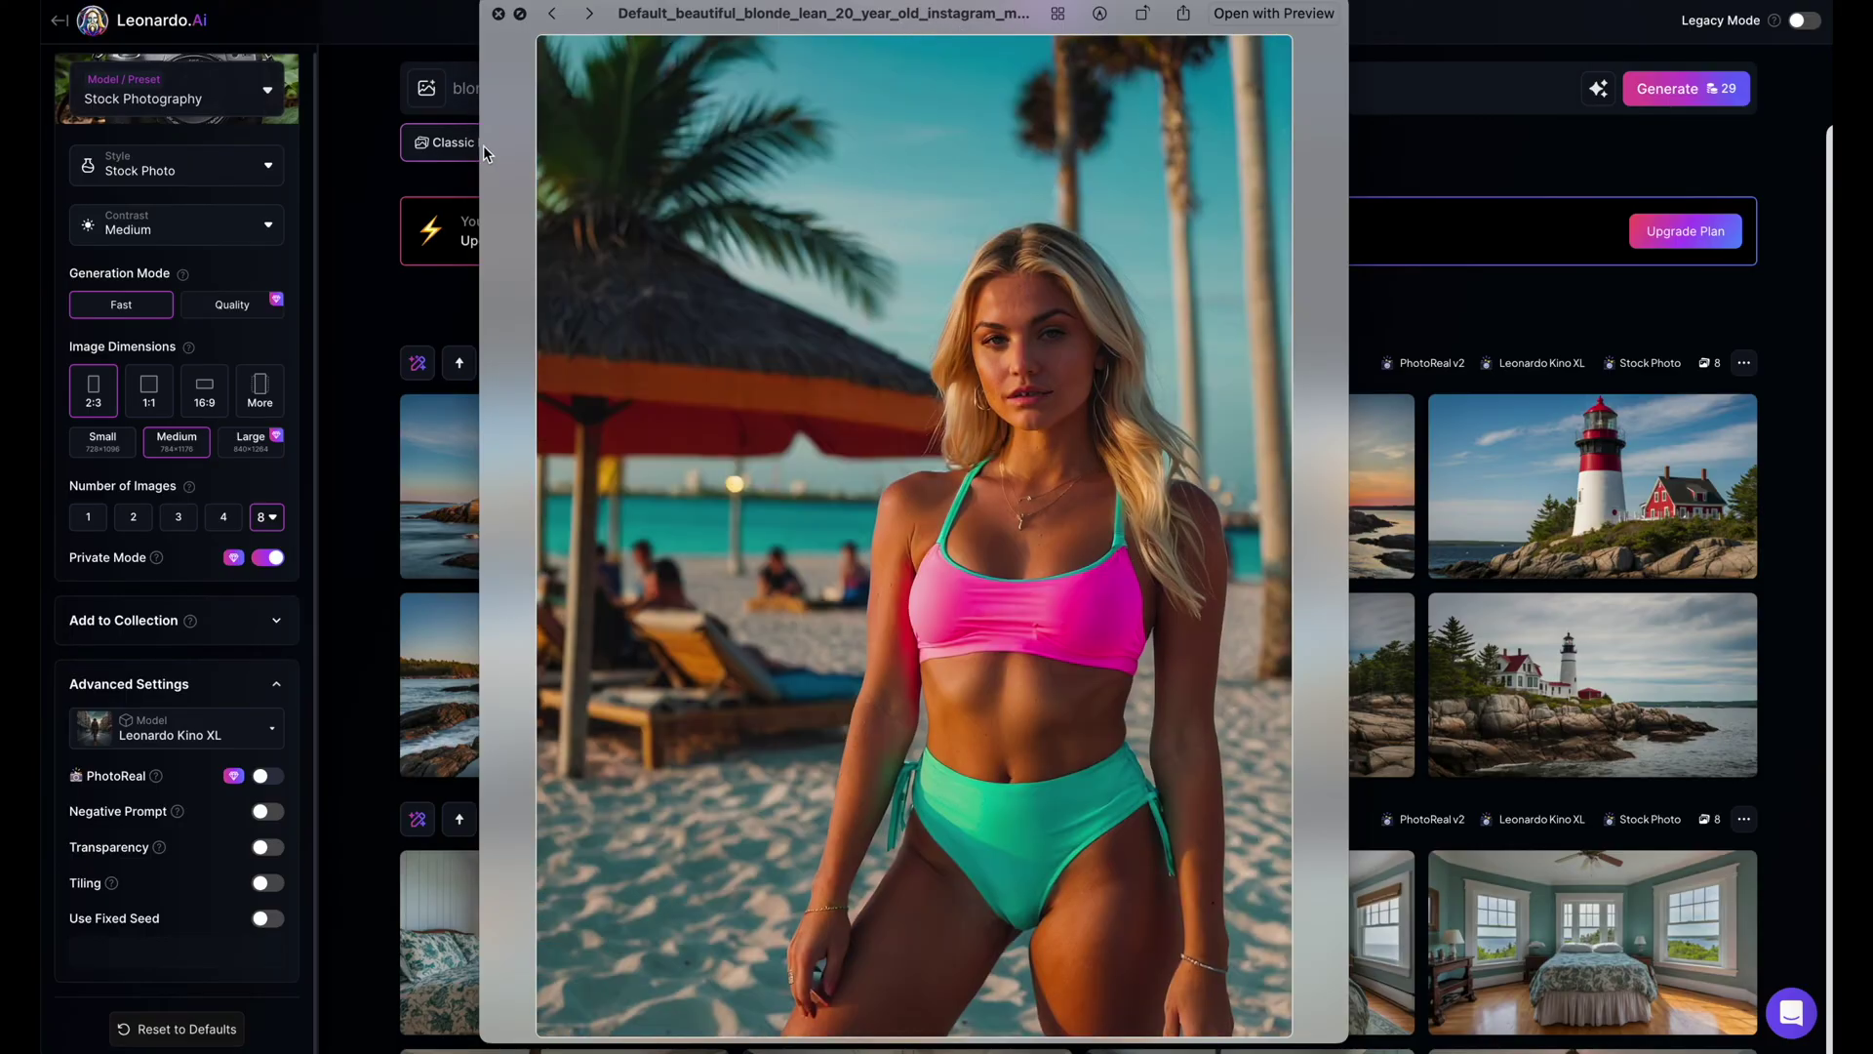
key("Right")
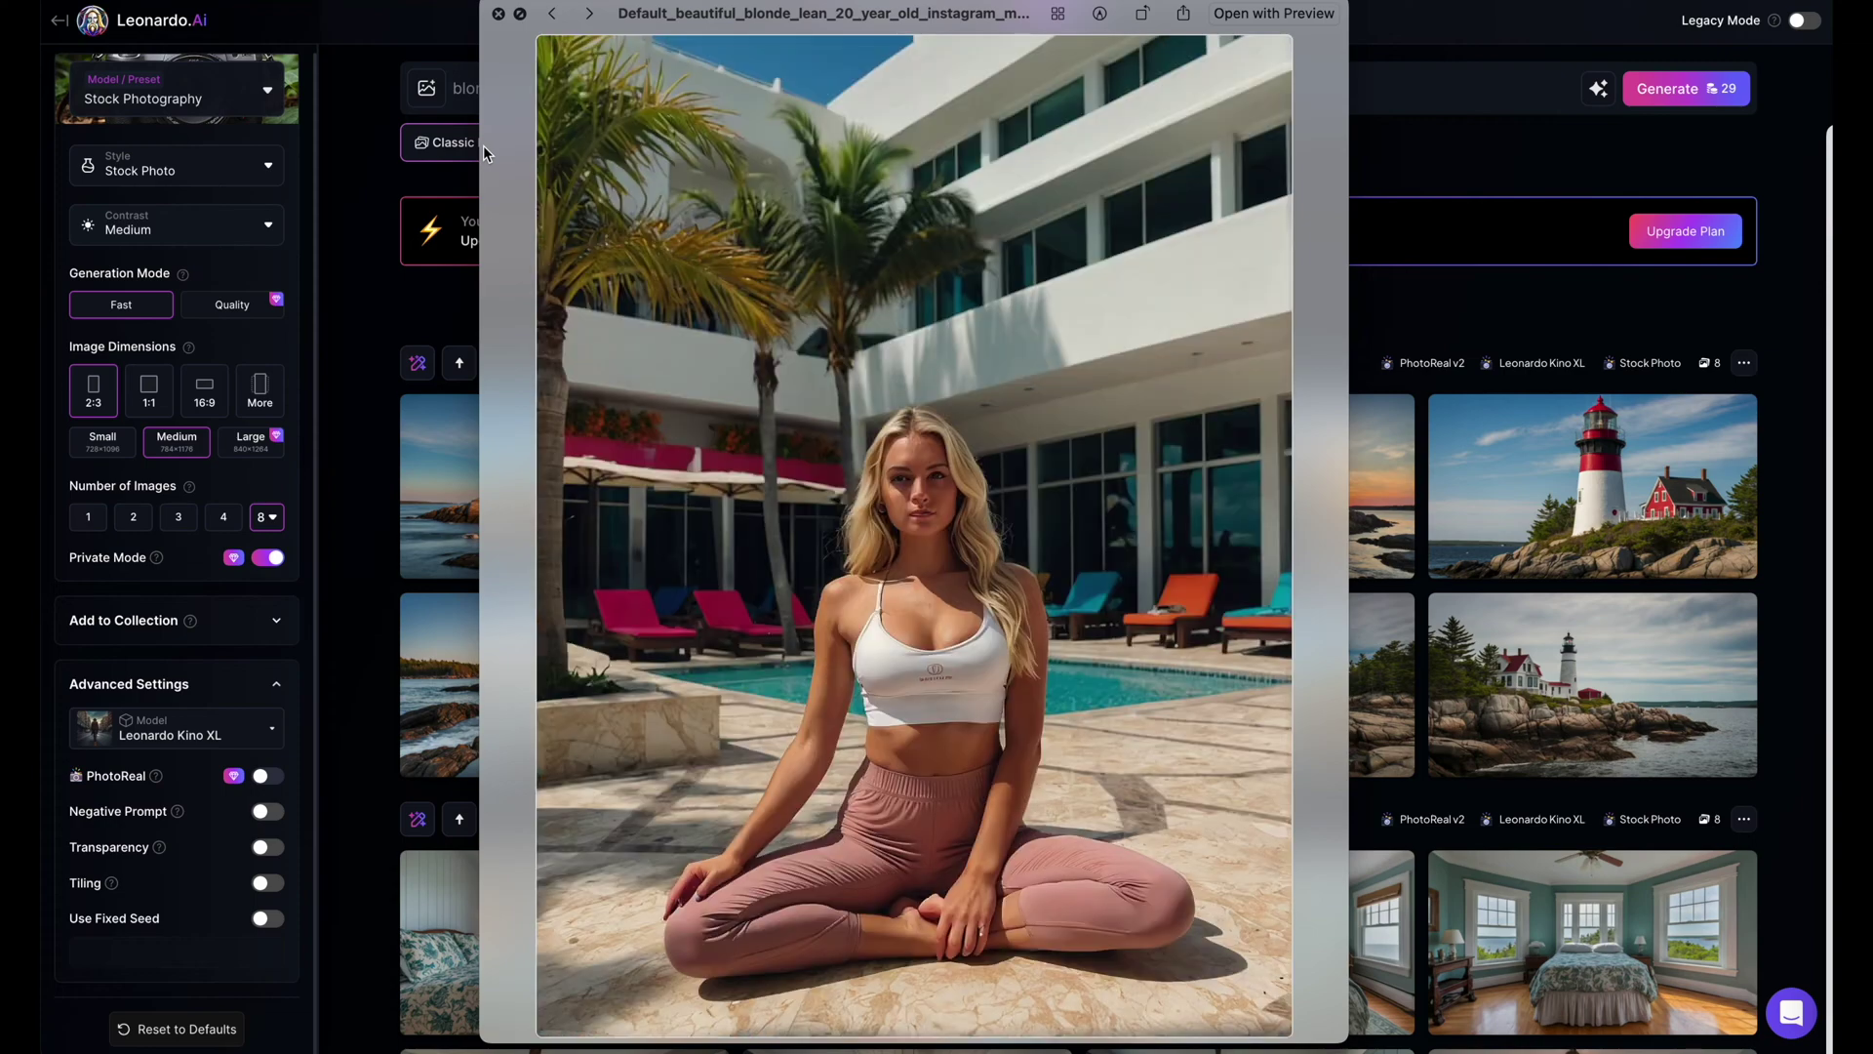
key("Right")
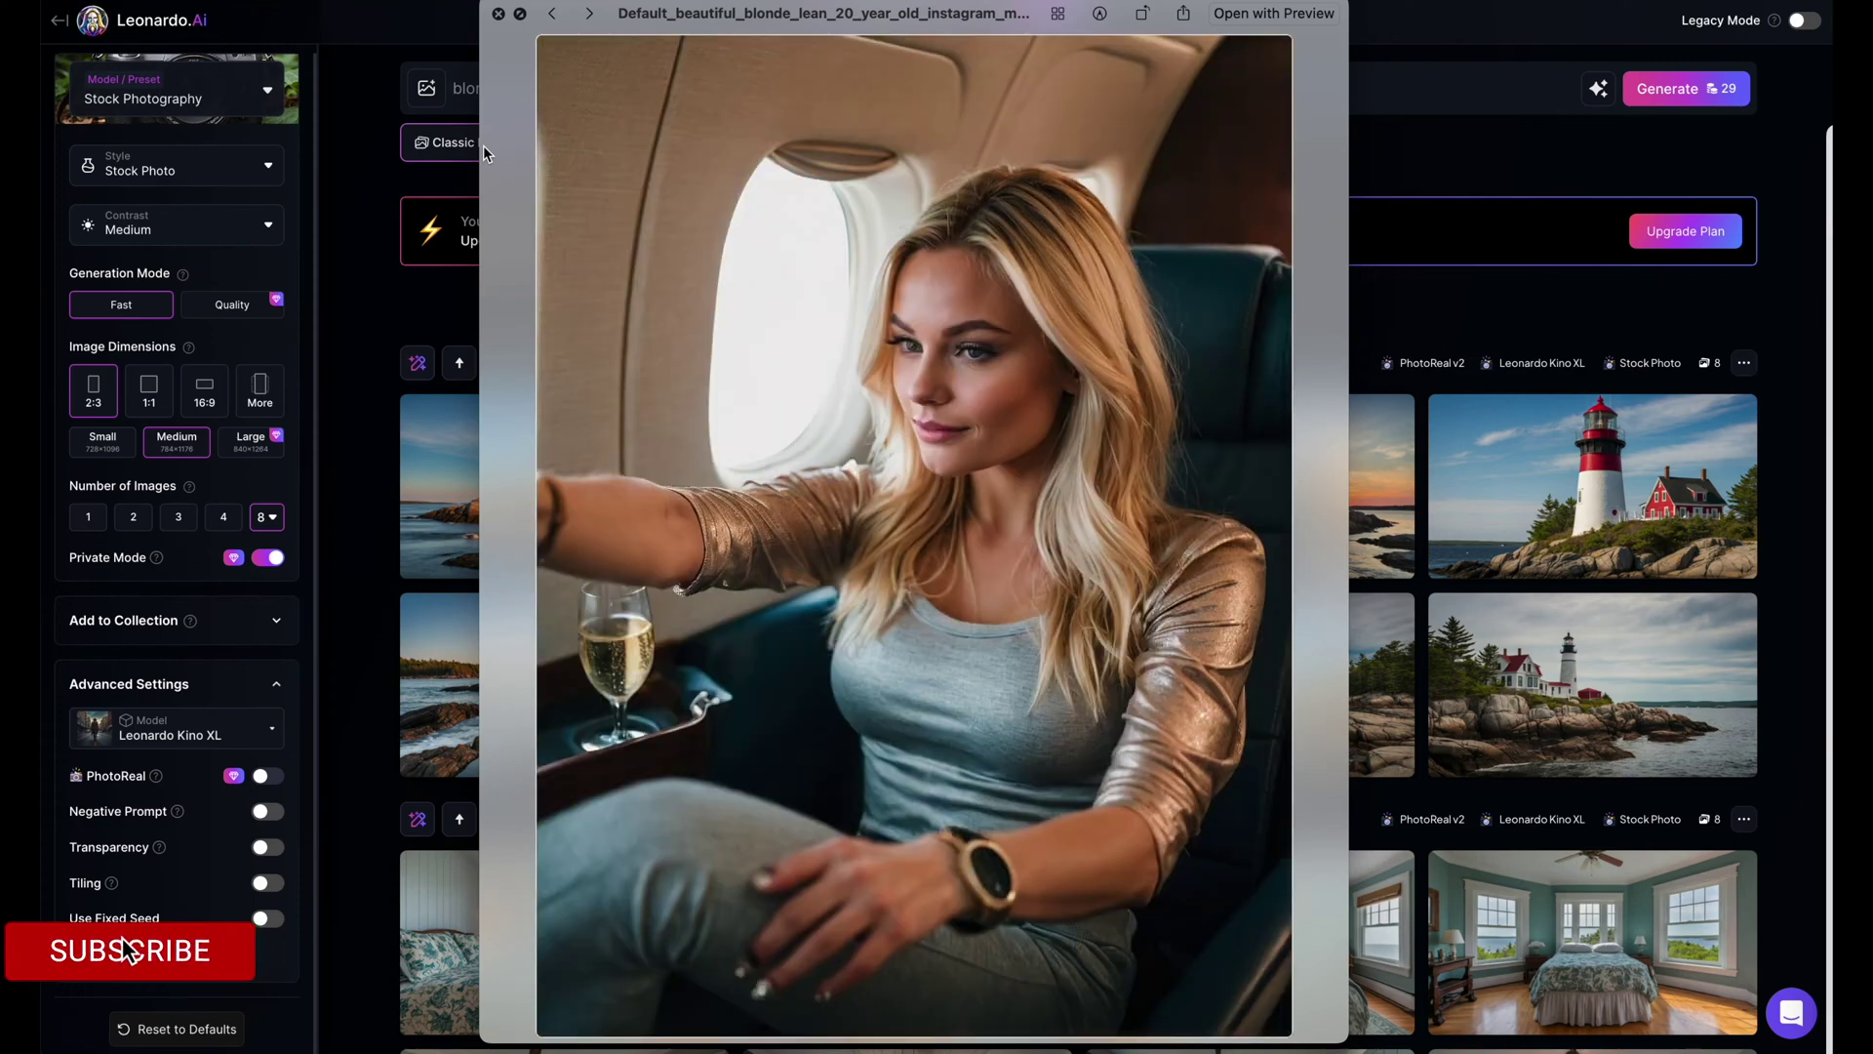
key("Right")
key("Left")
key("Right")
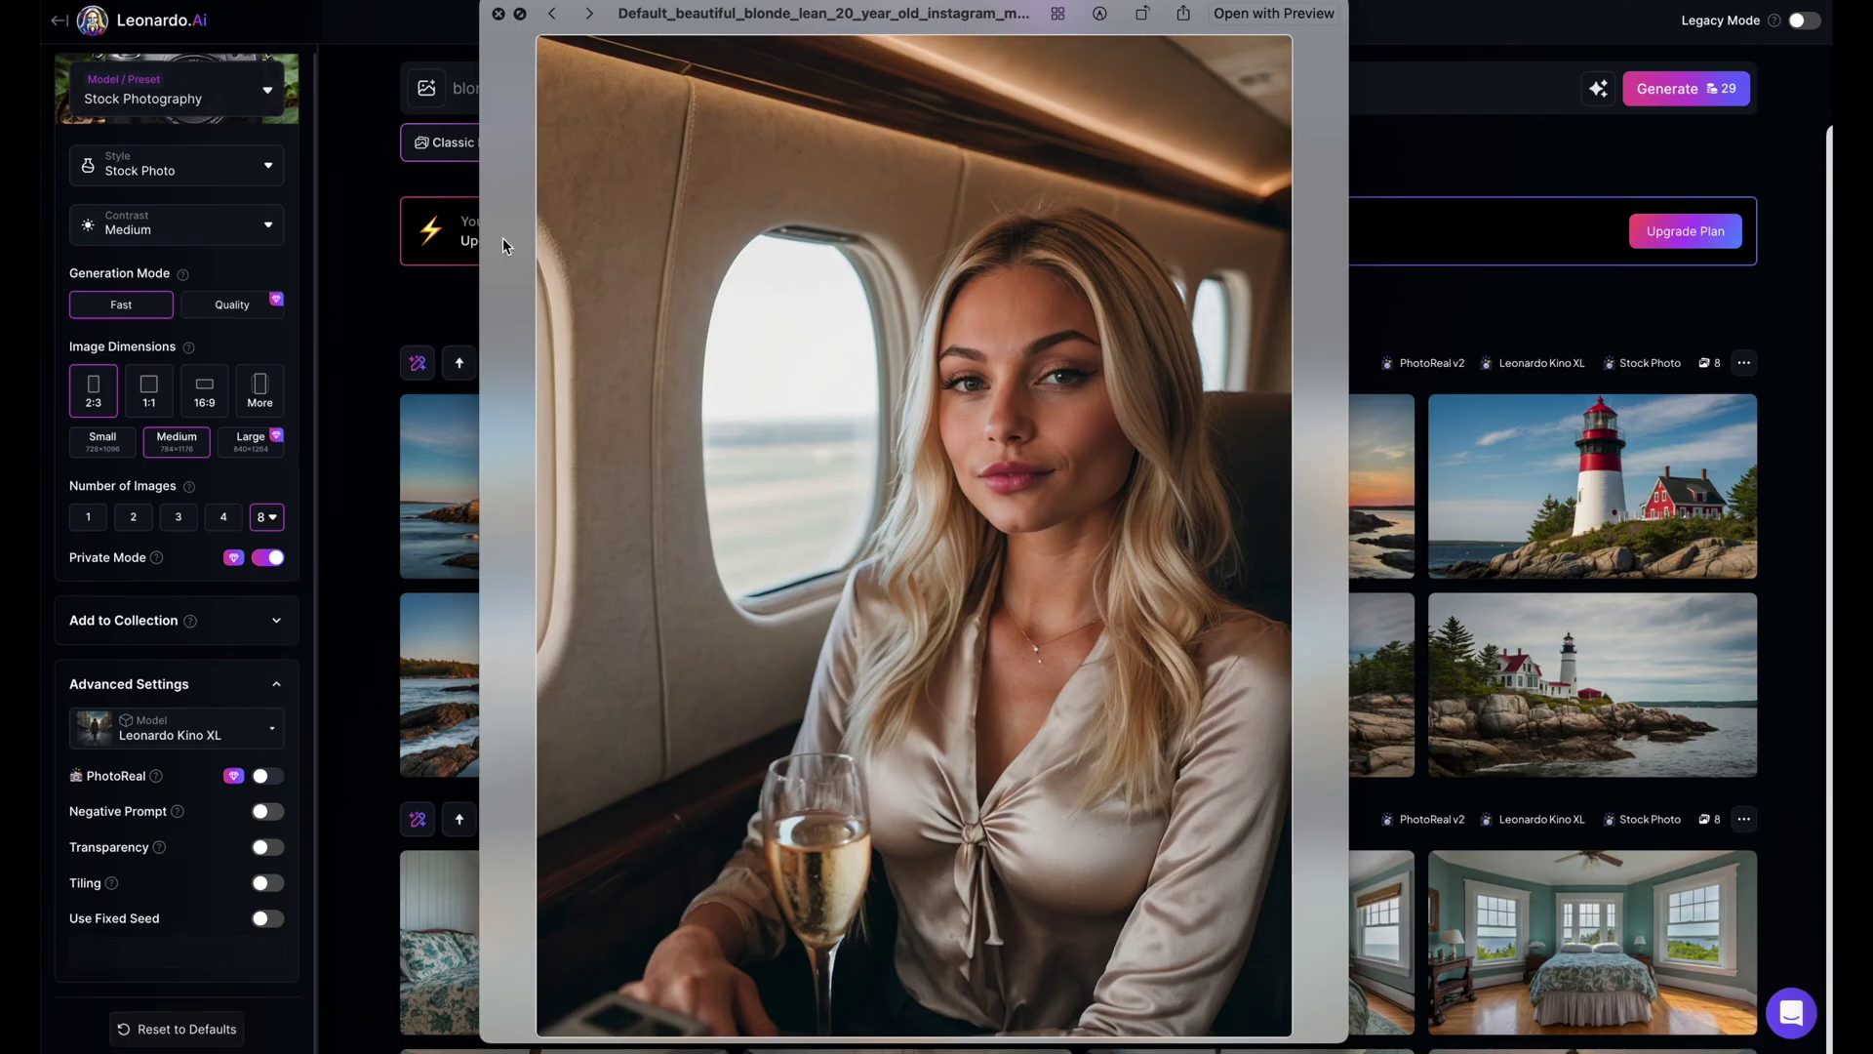
key("Right")
key("Right")
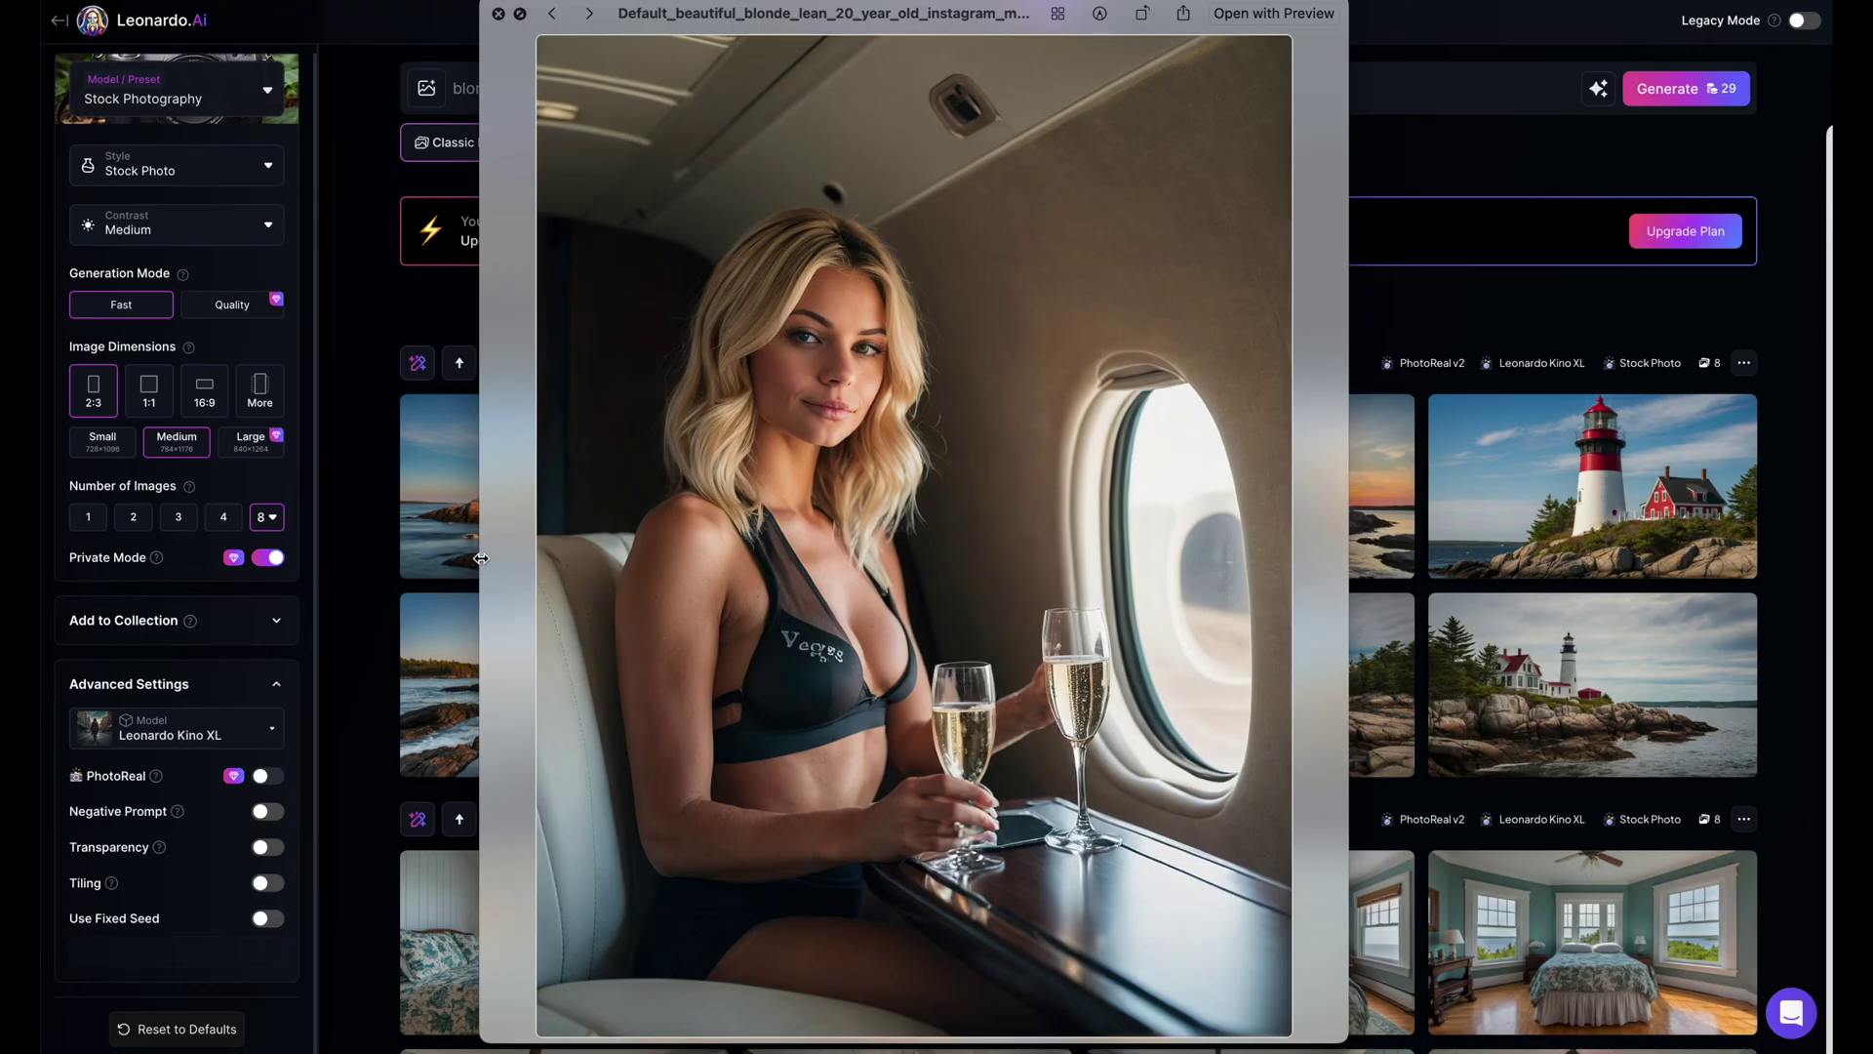
key("Right")
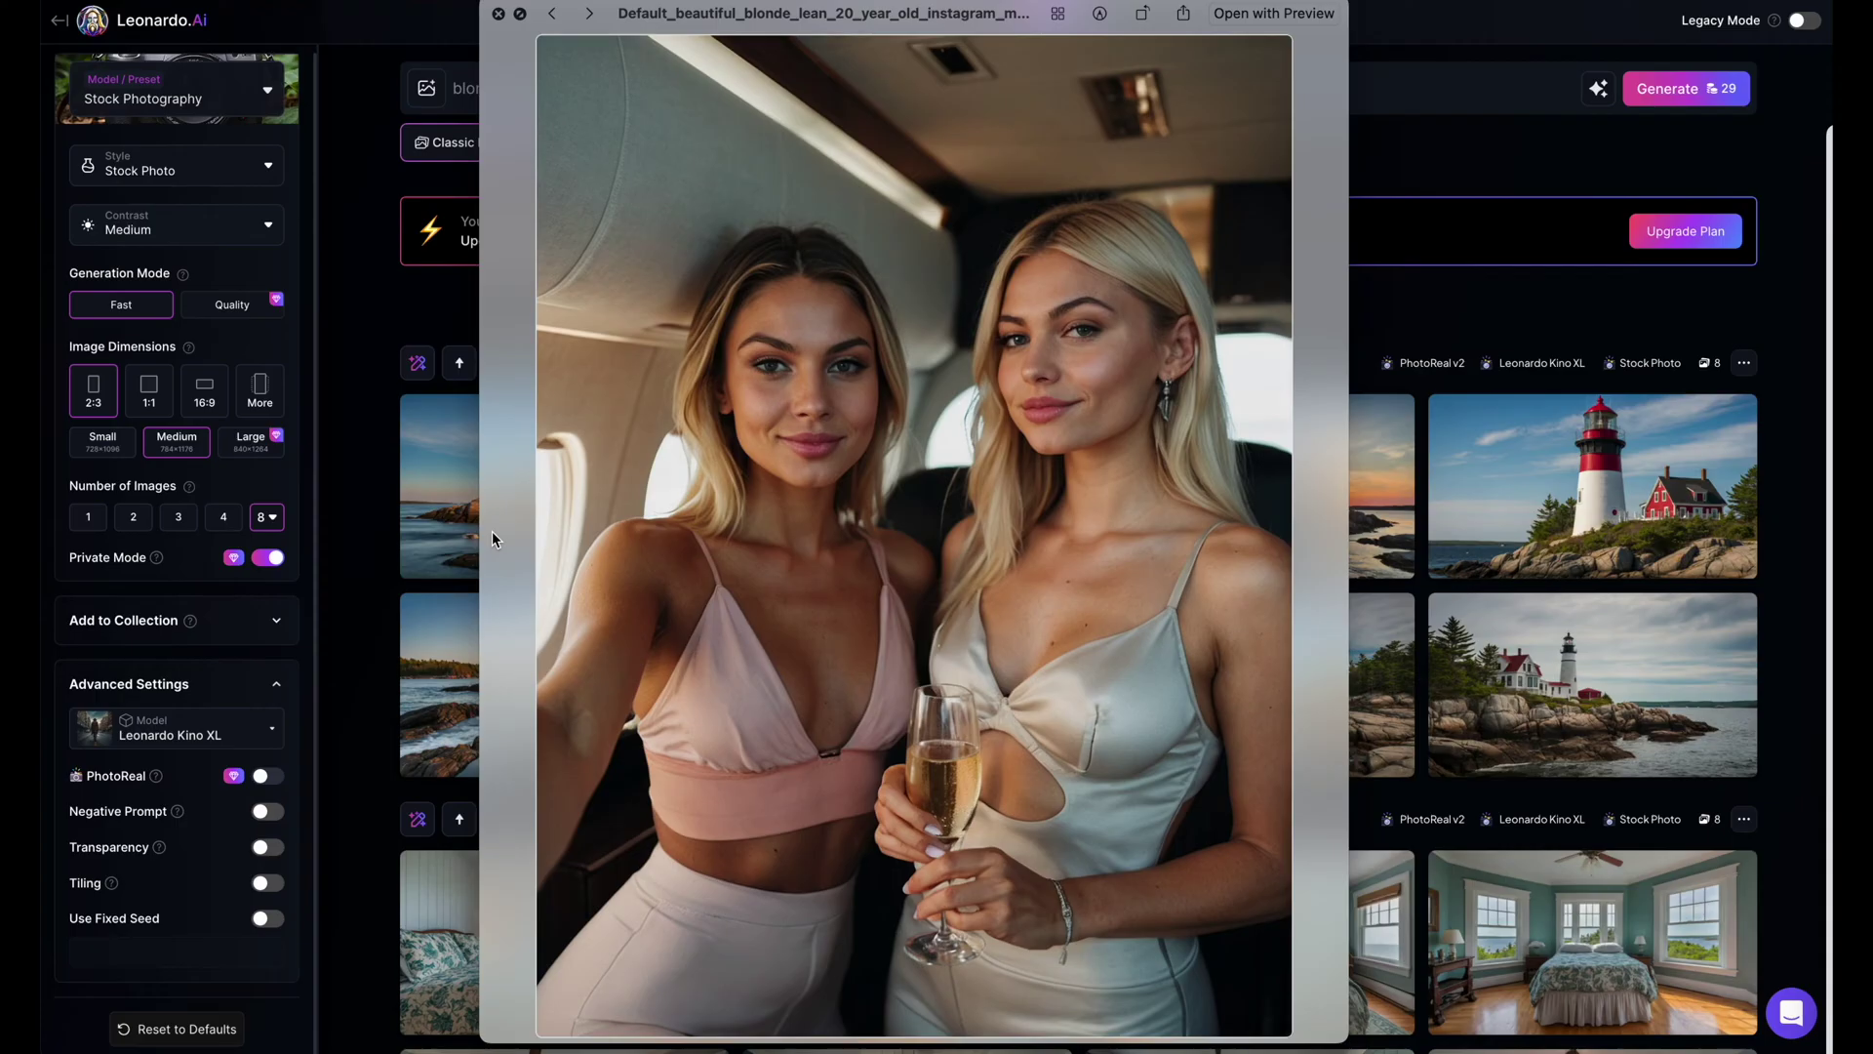
key("Left")
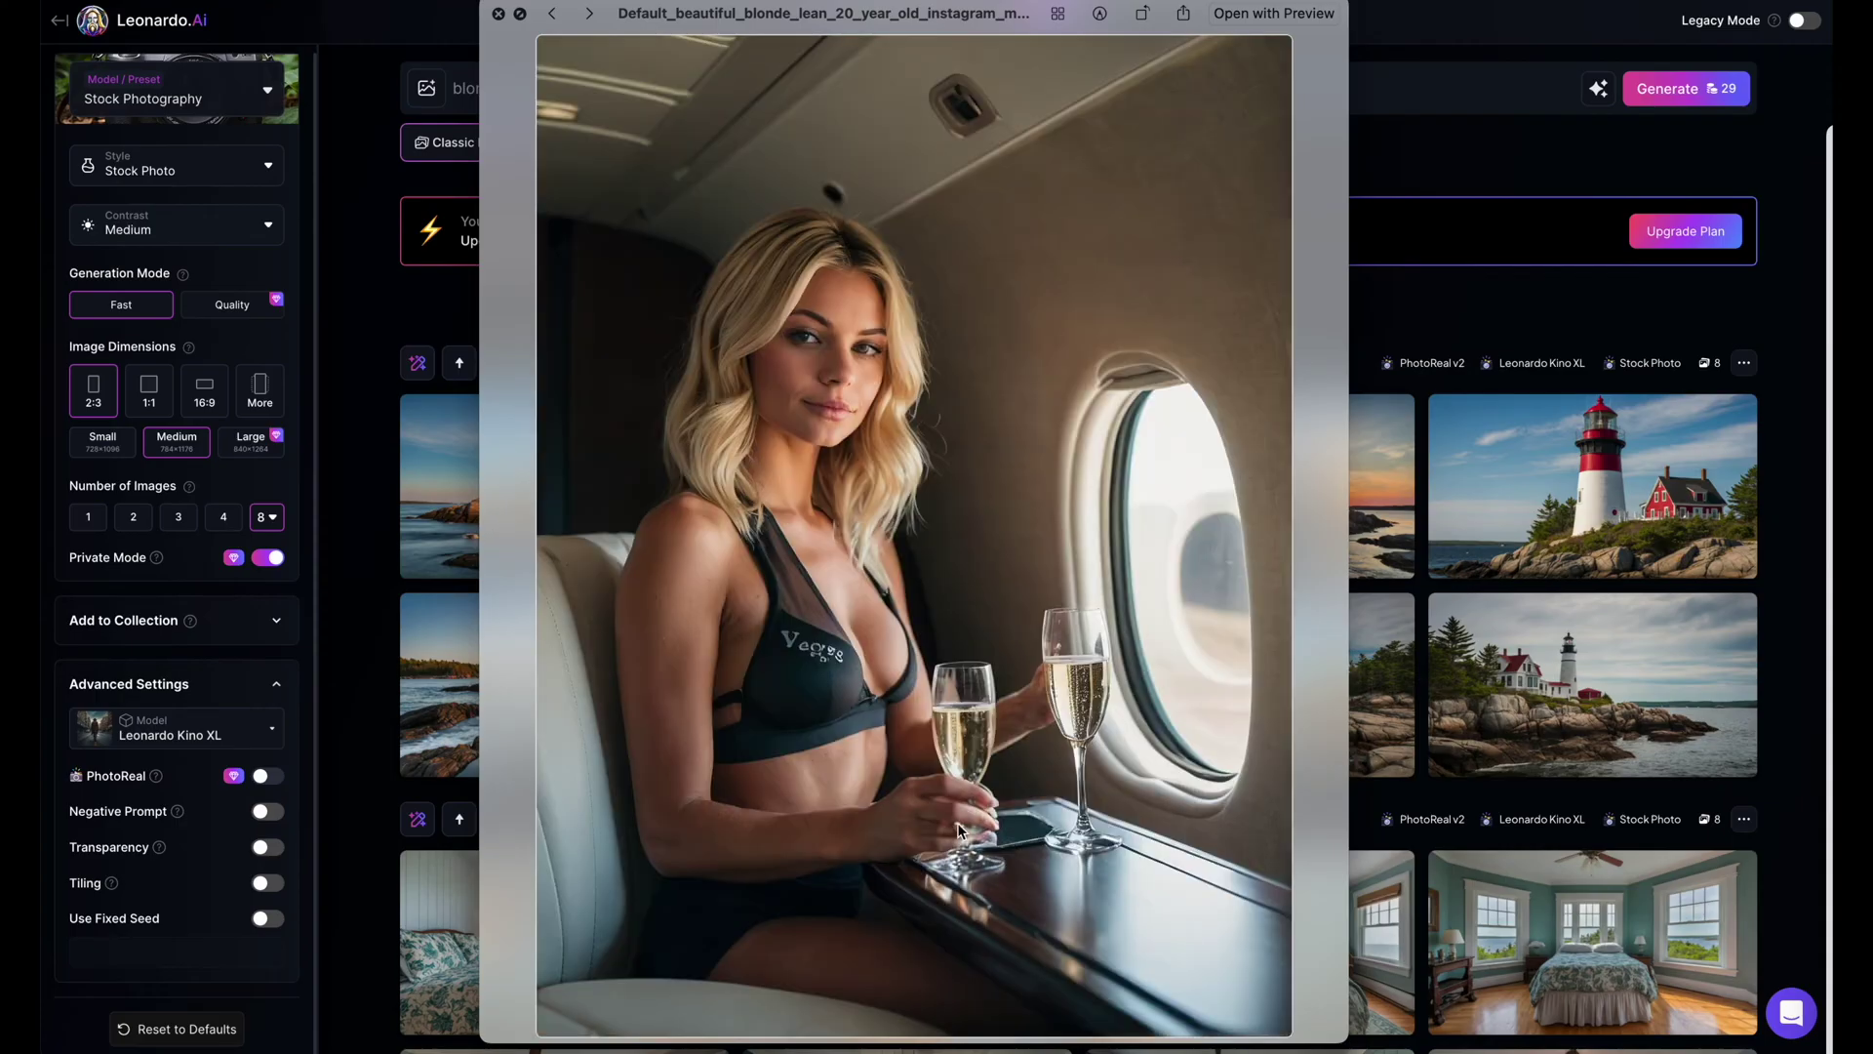
key("Left")
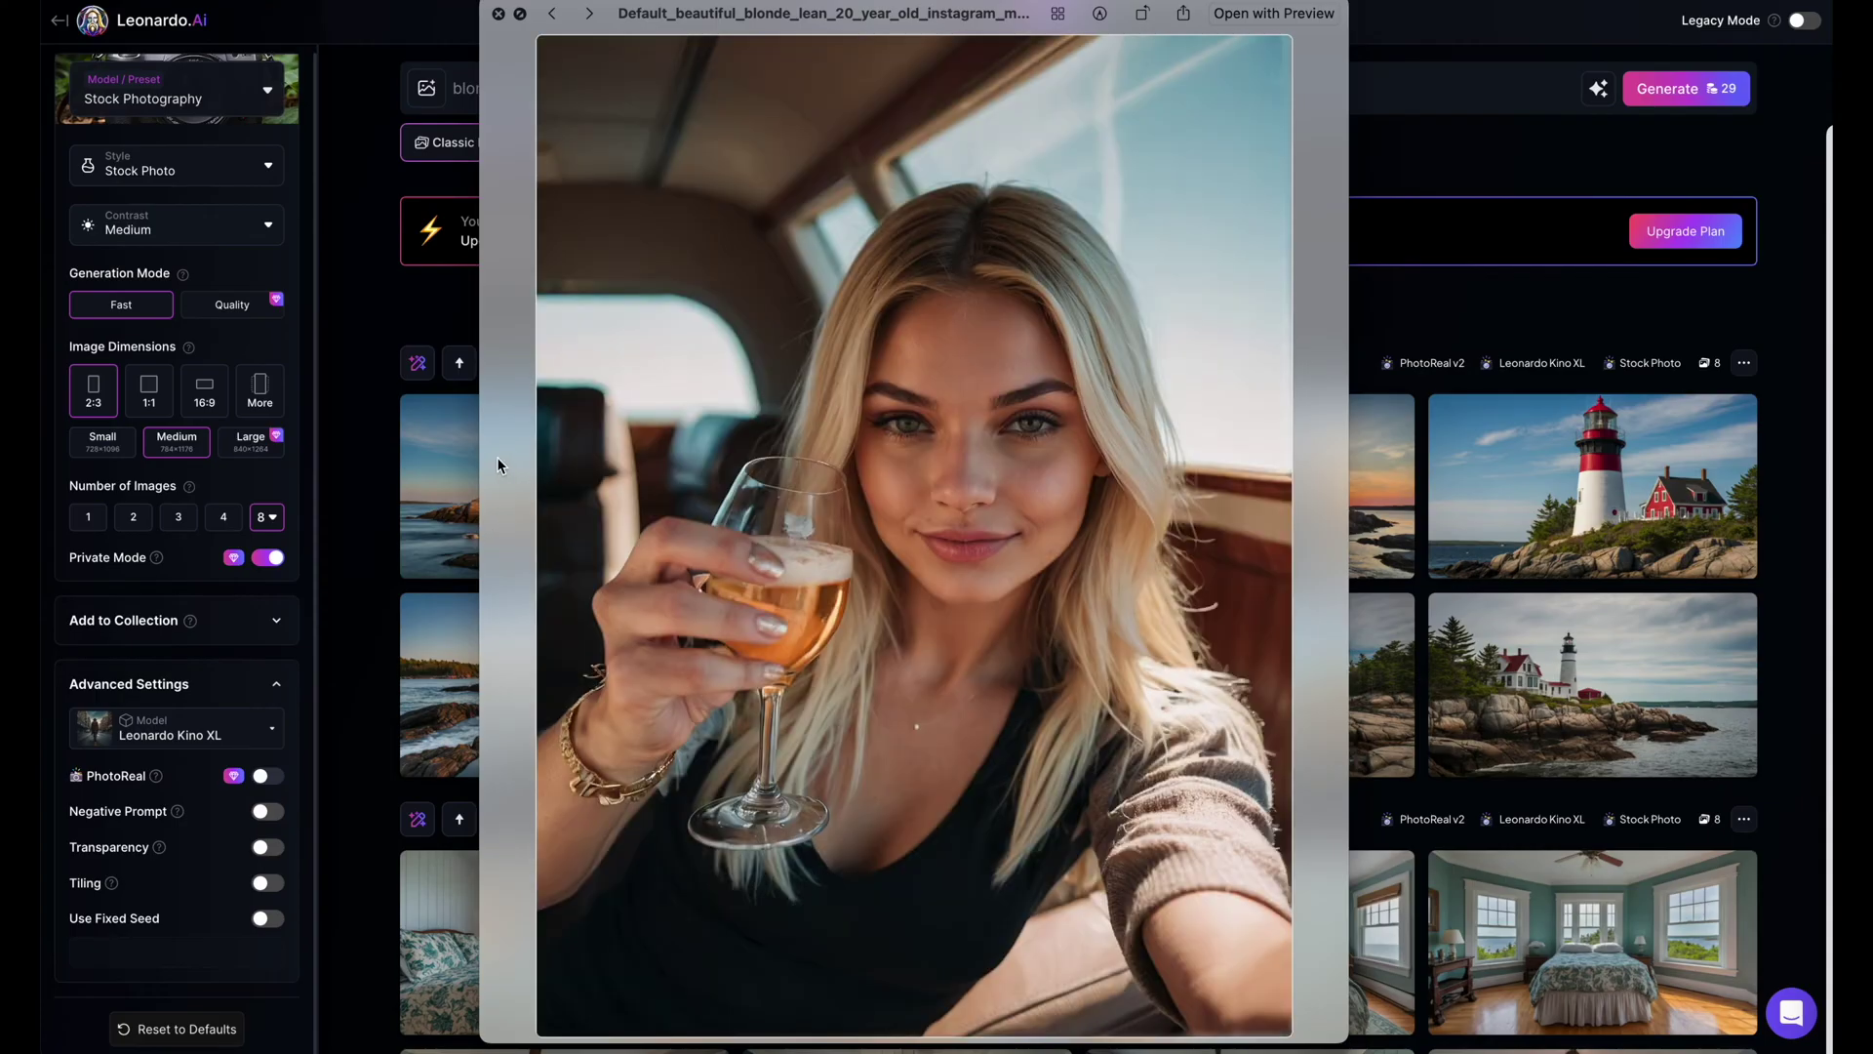
key("Right")
key("Right")
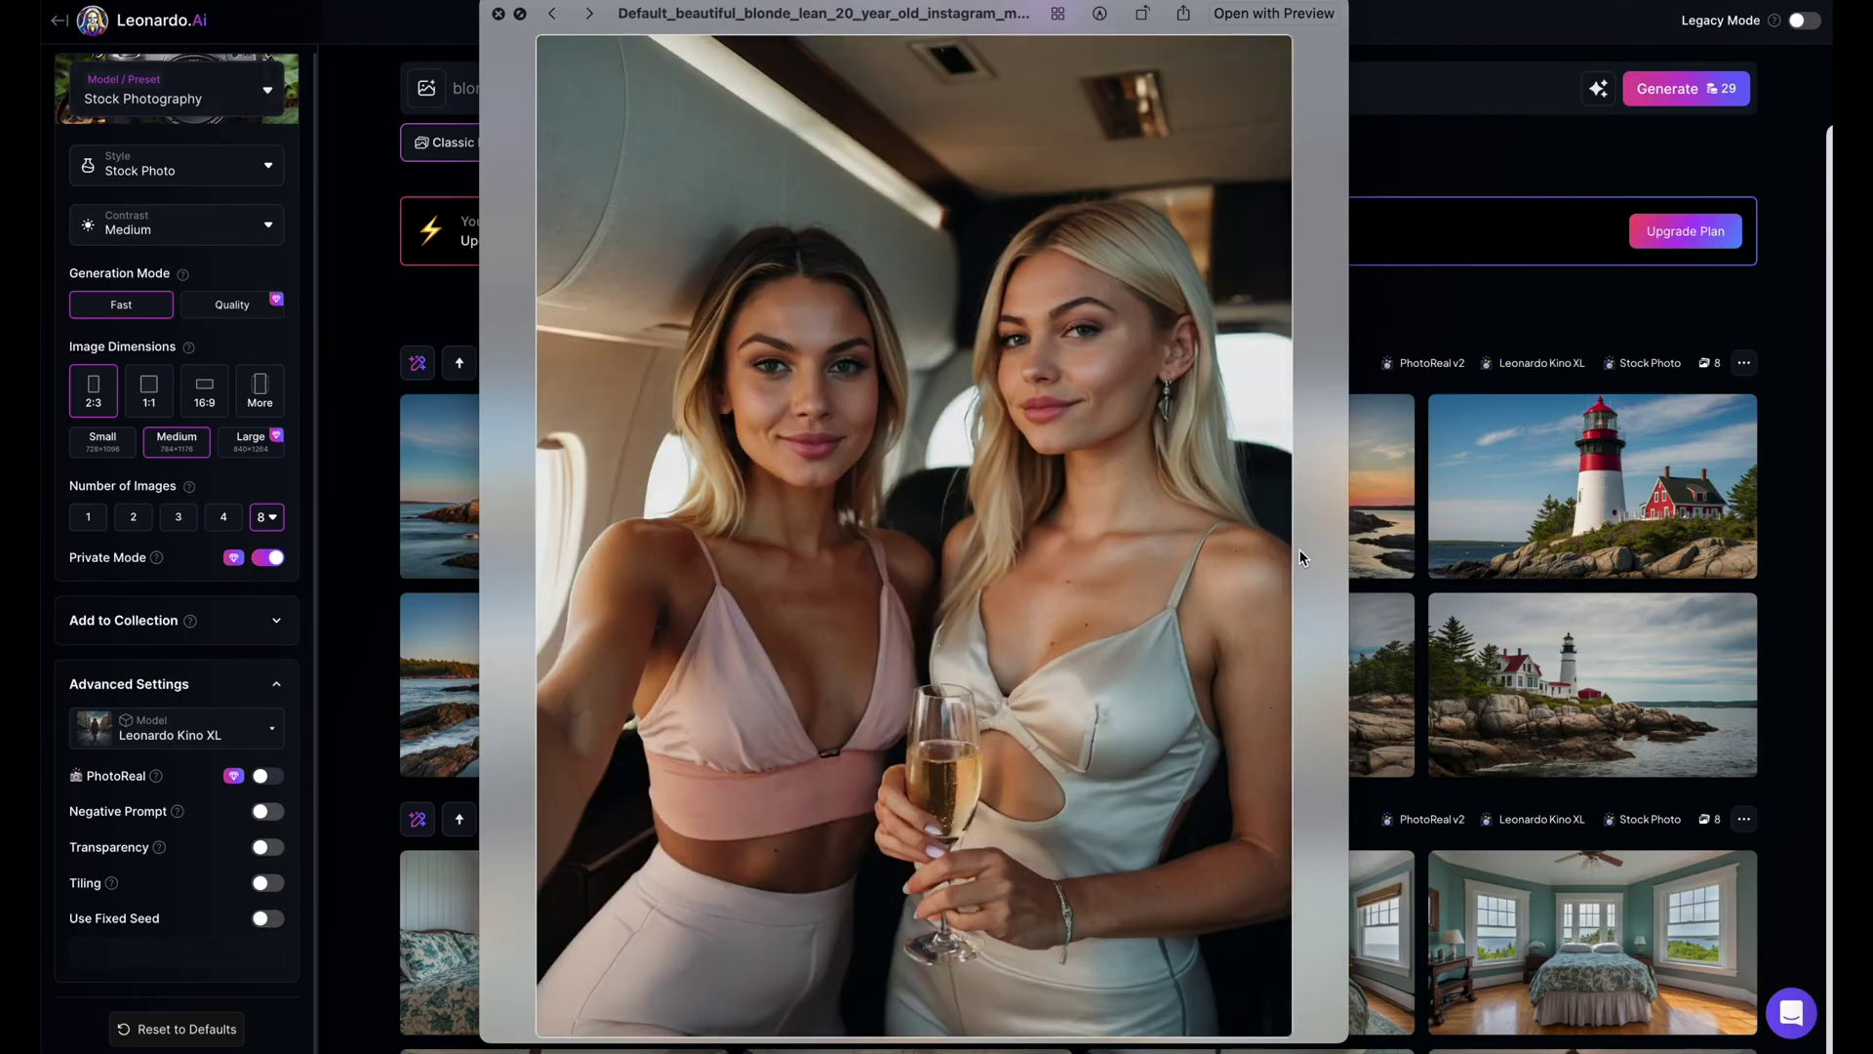
Browse the remaining portraits, zooming in to inspect faces, ending on the white-robe close-up
key("Right")
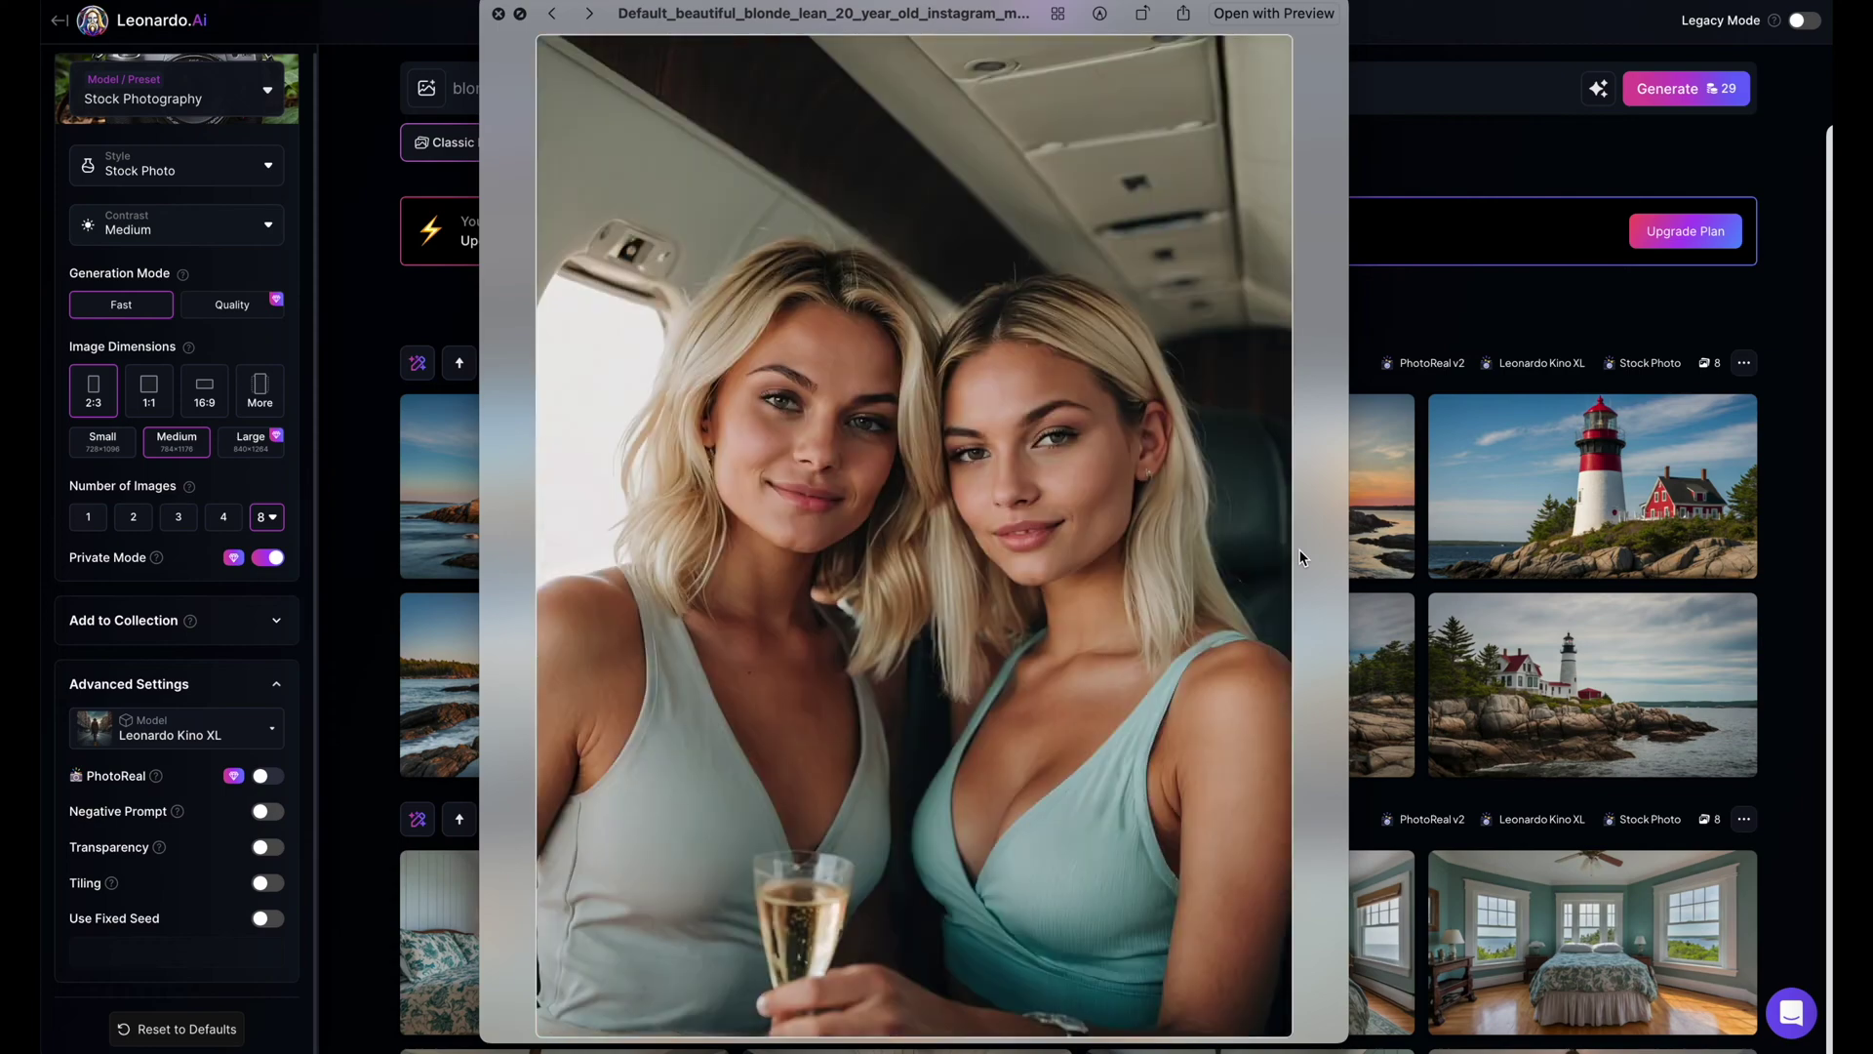
key("Right")
key("Right")
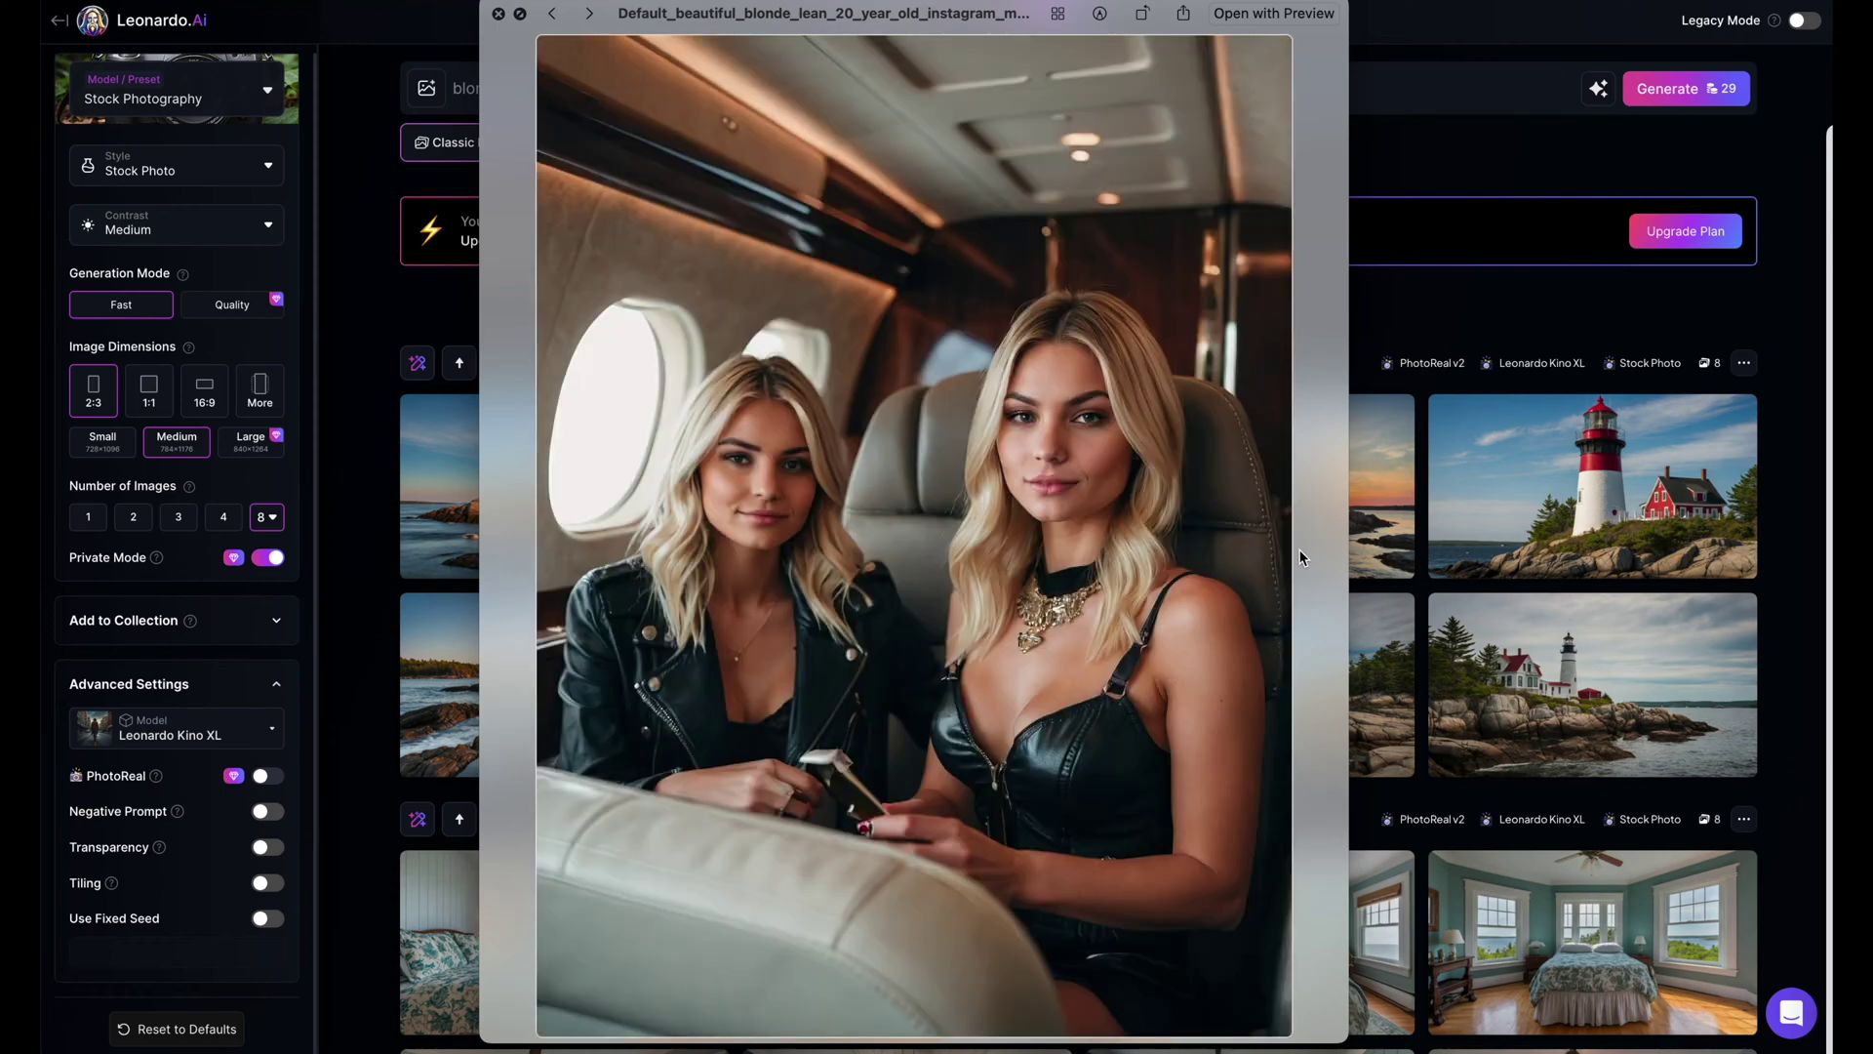
key("Right")
key("Right")
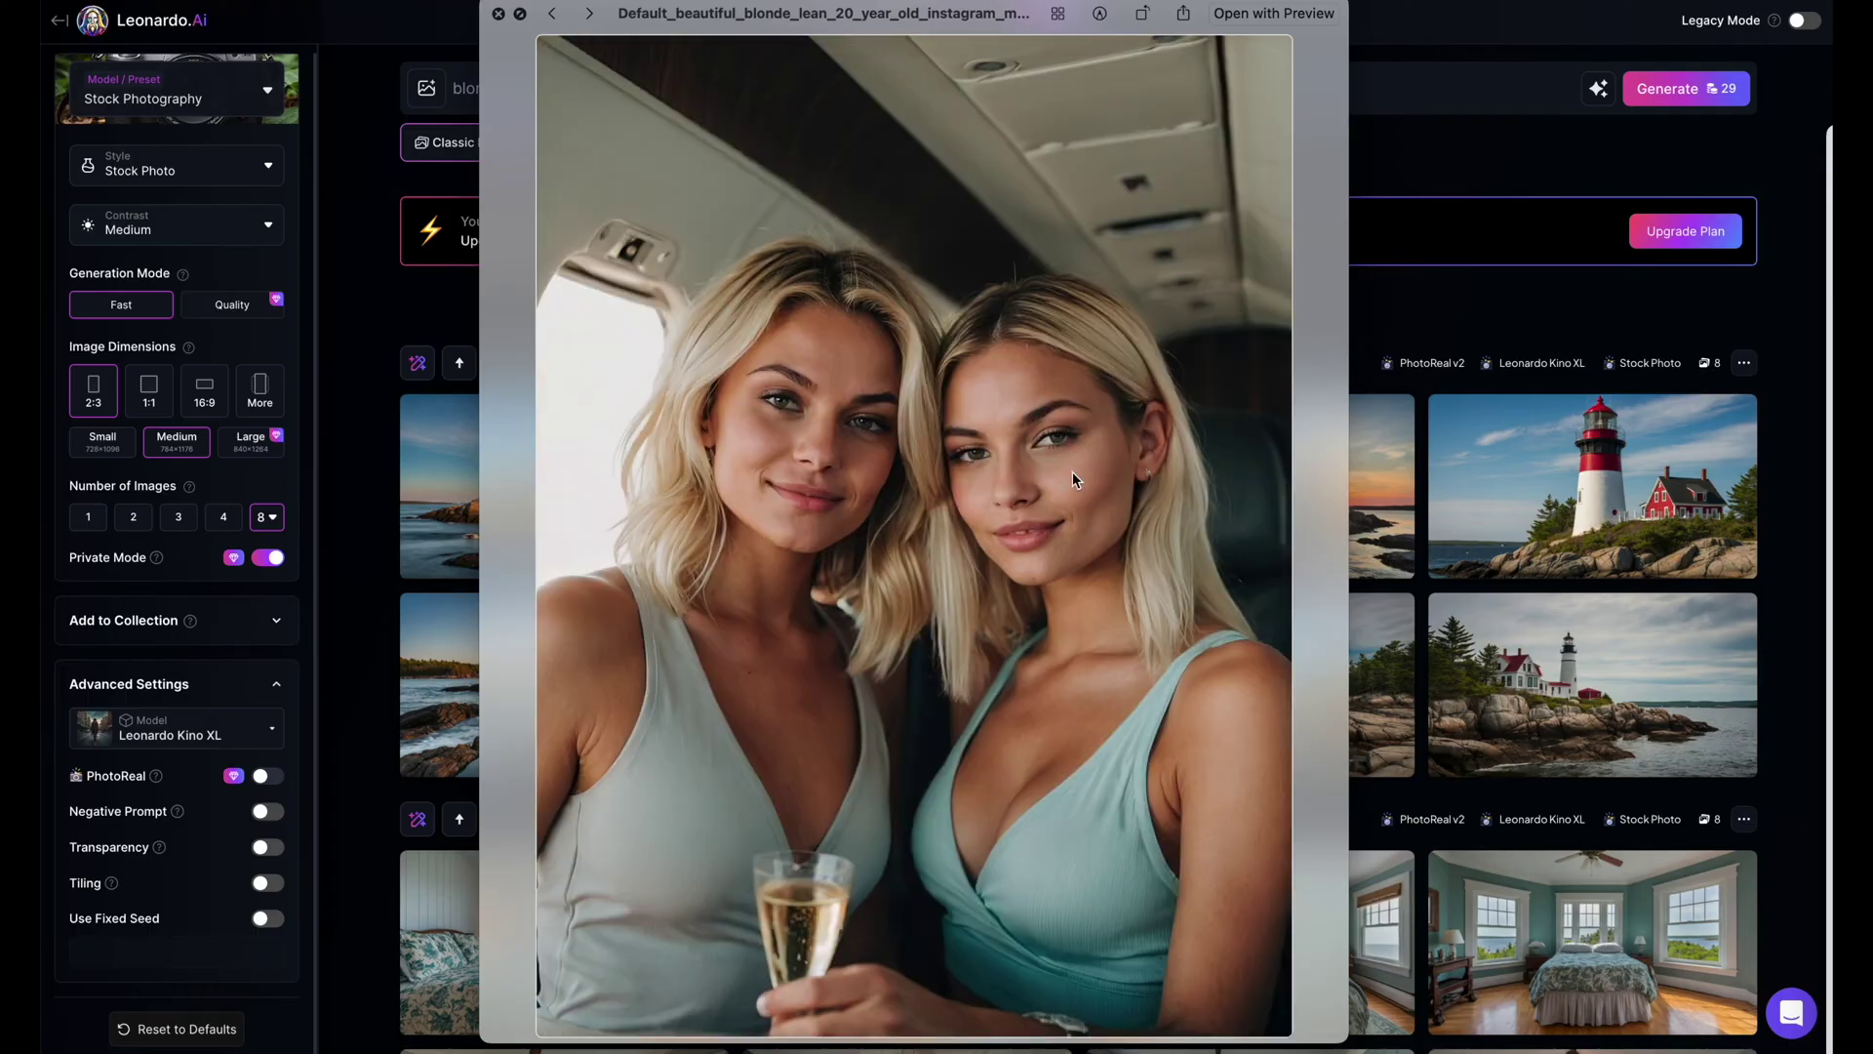
key("Right")
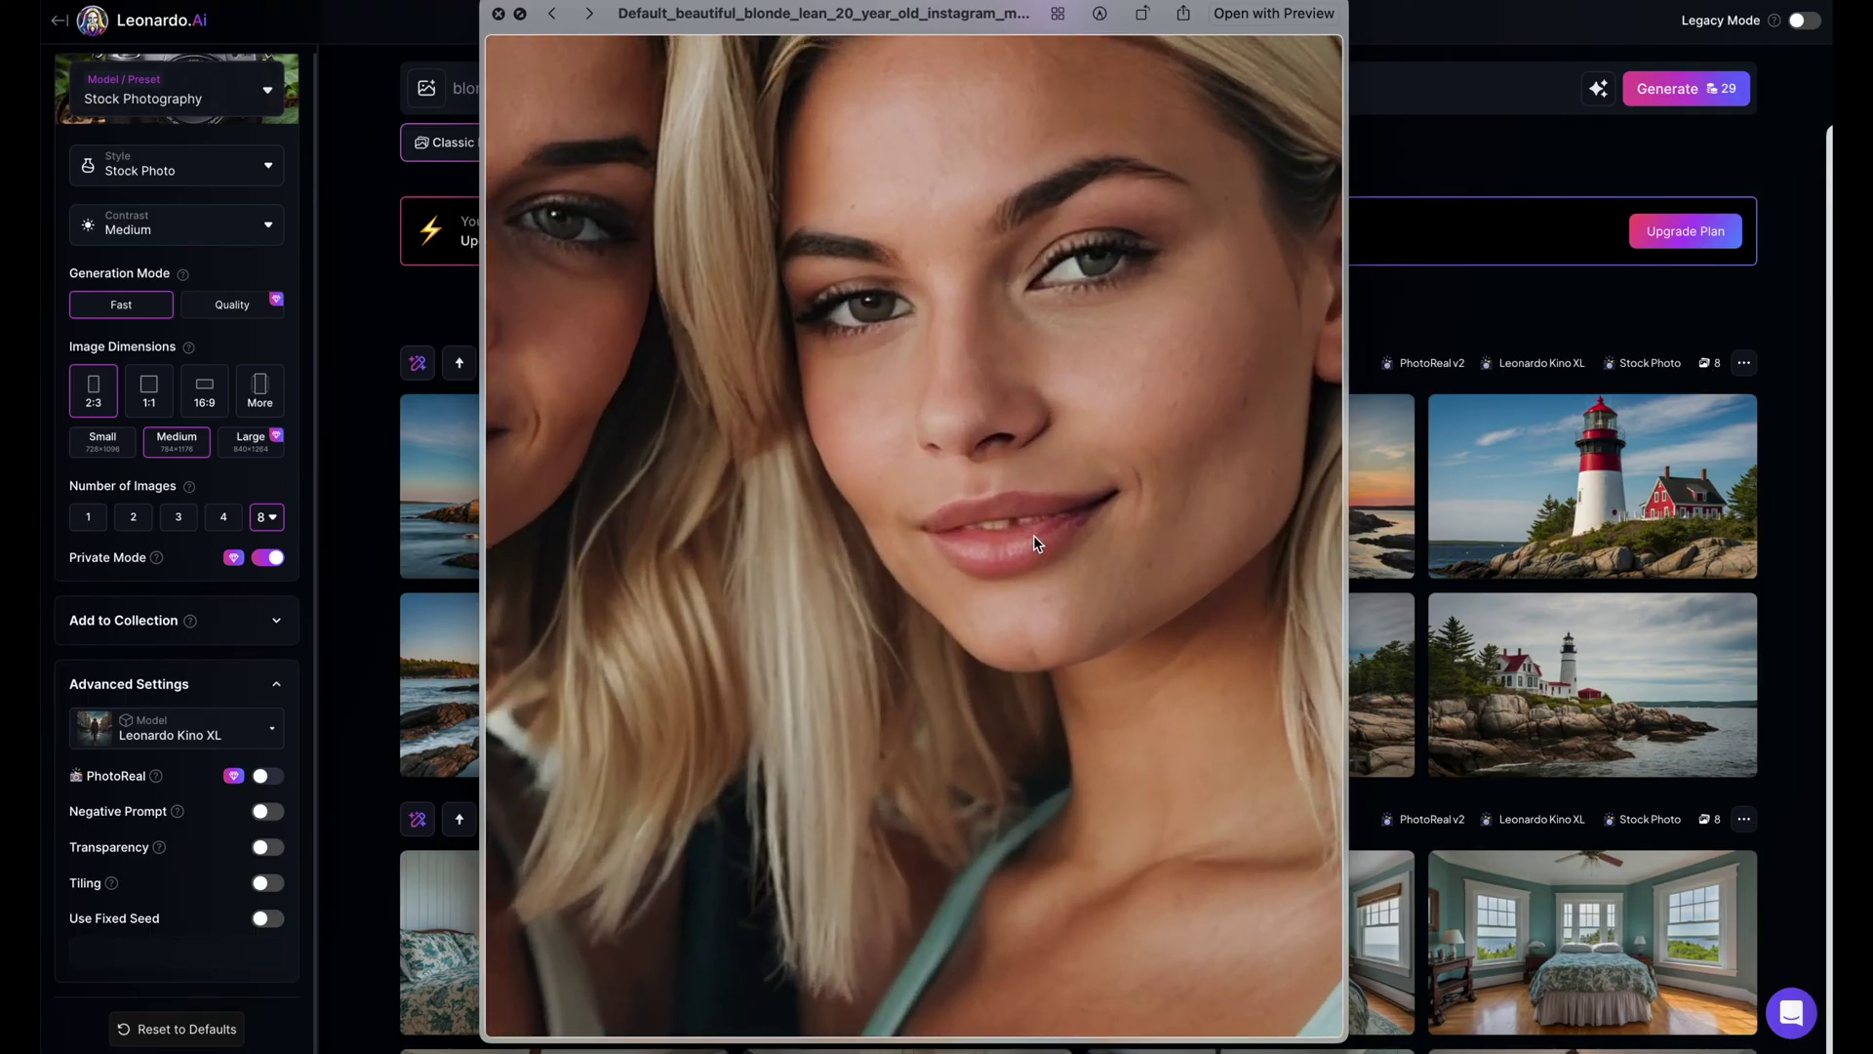
key("Right")
key("Right")
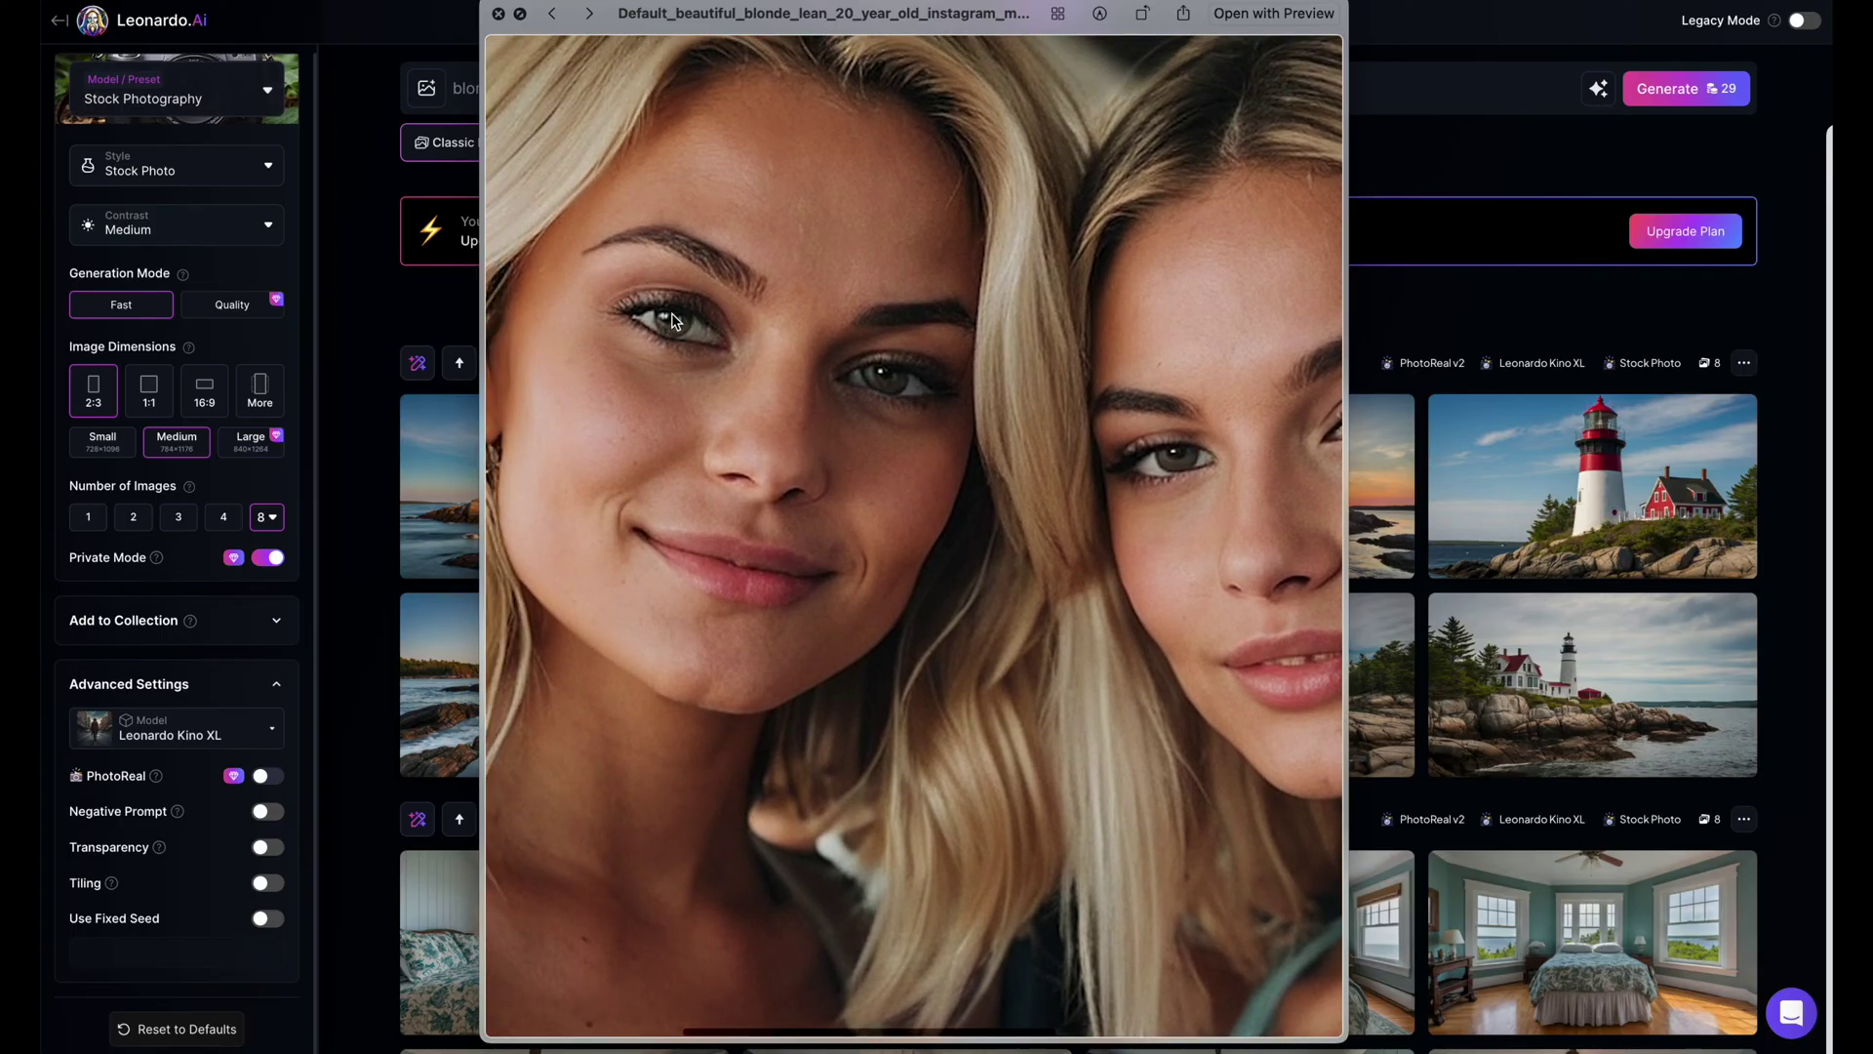
scroll(1073, 447, "right", 3)
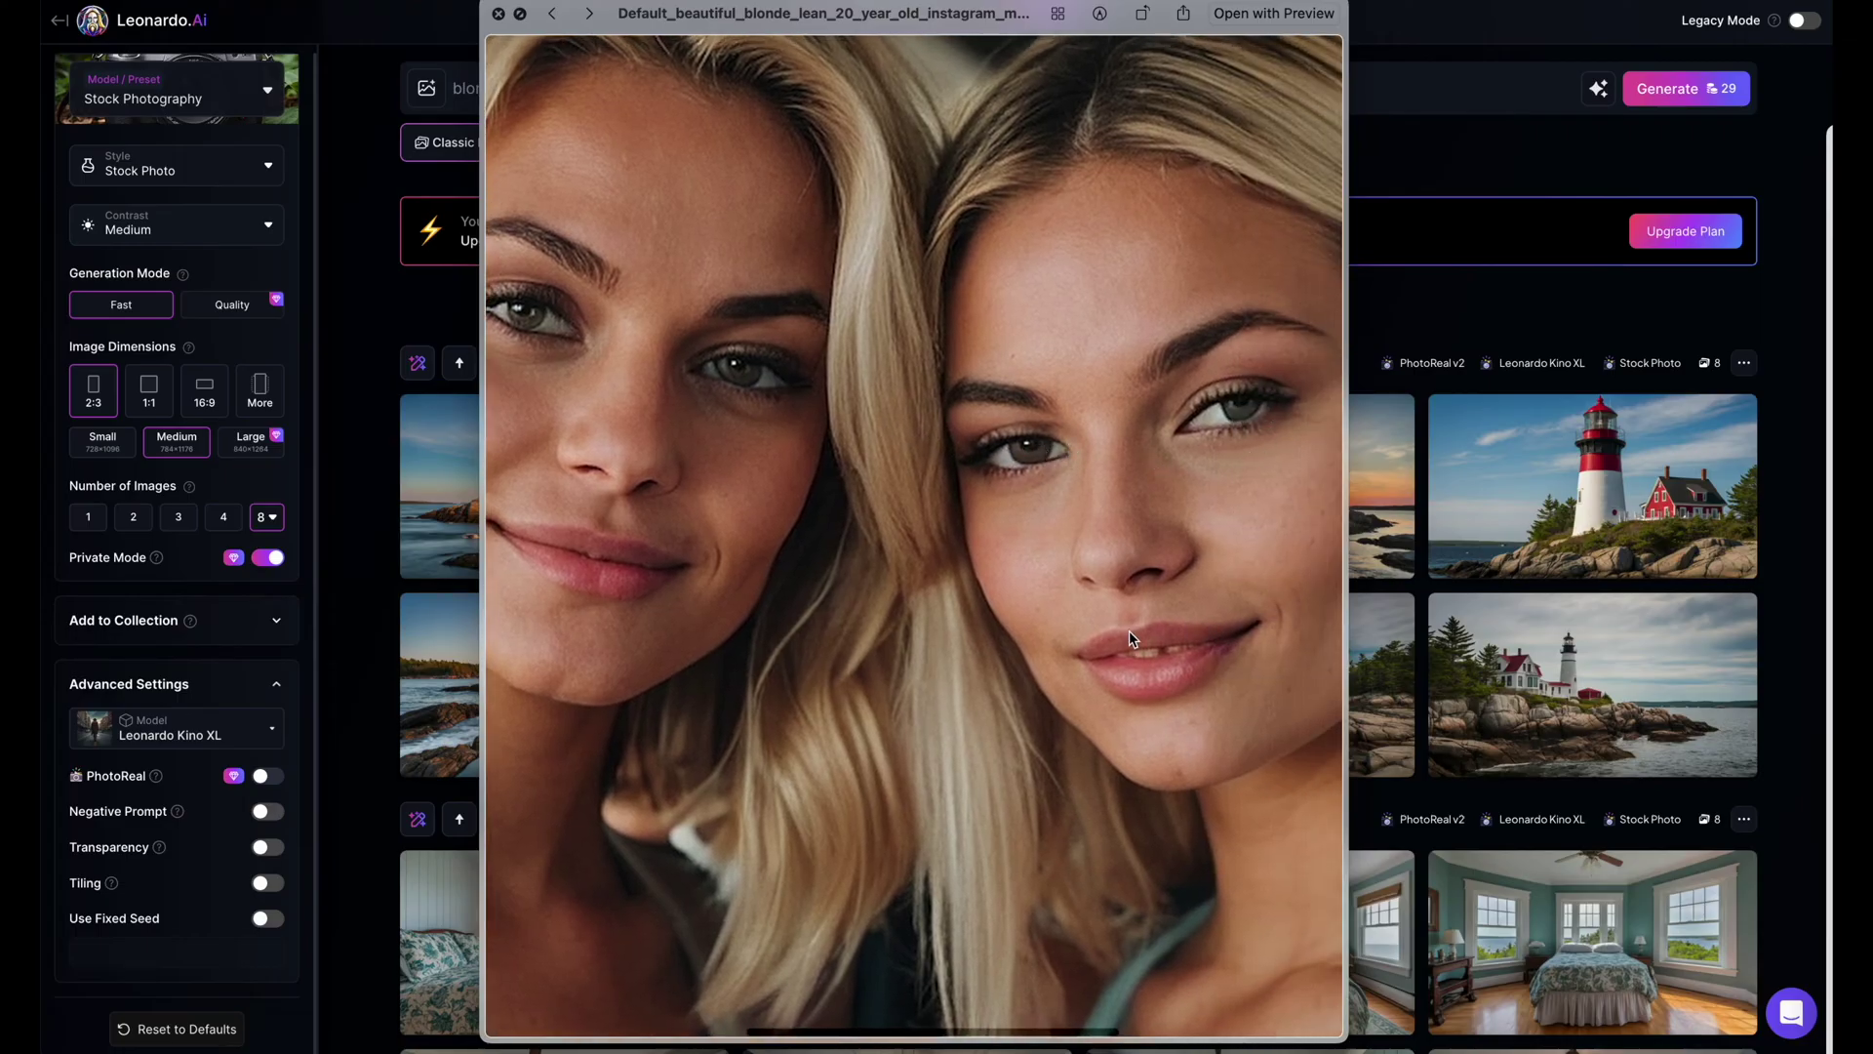
scroll(1075, 657, "down", 5)
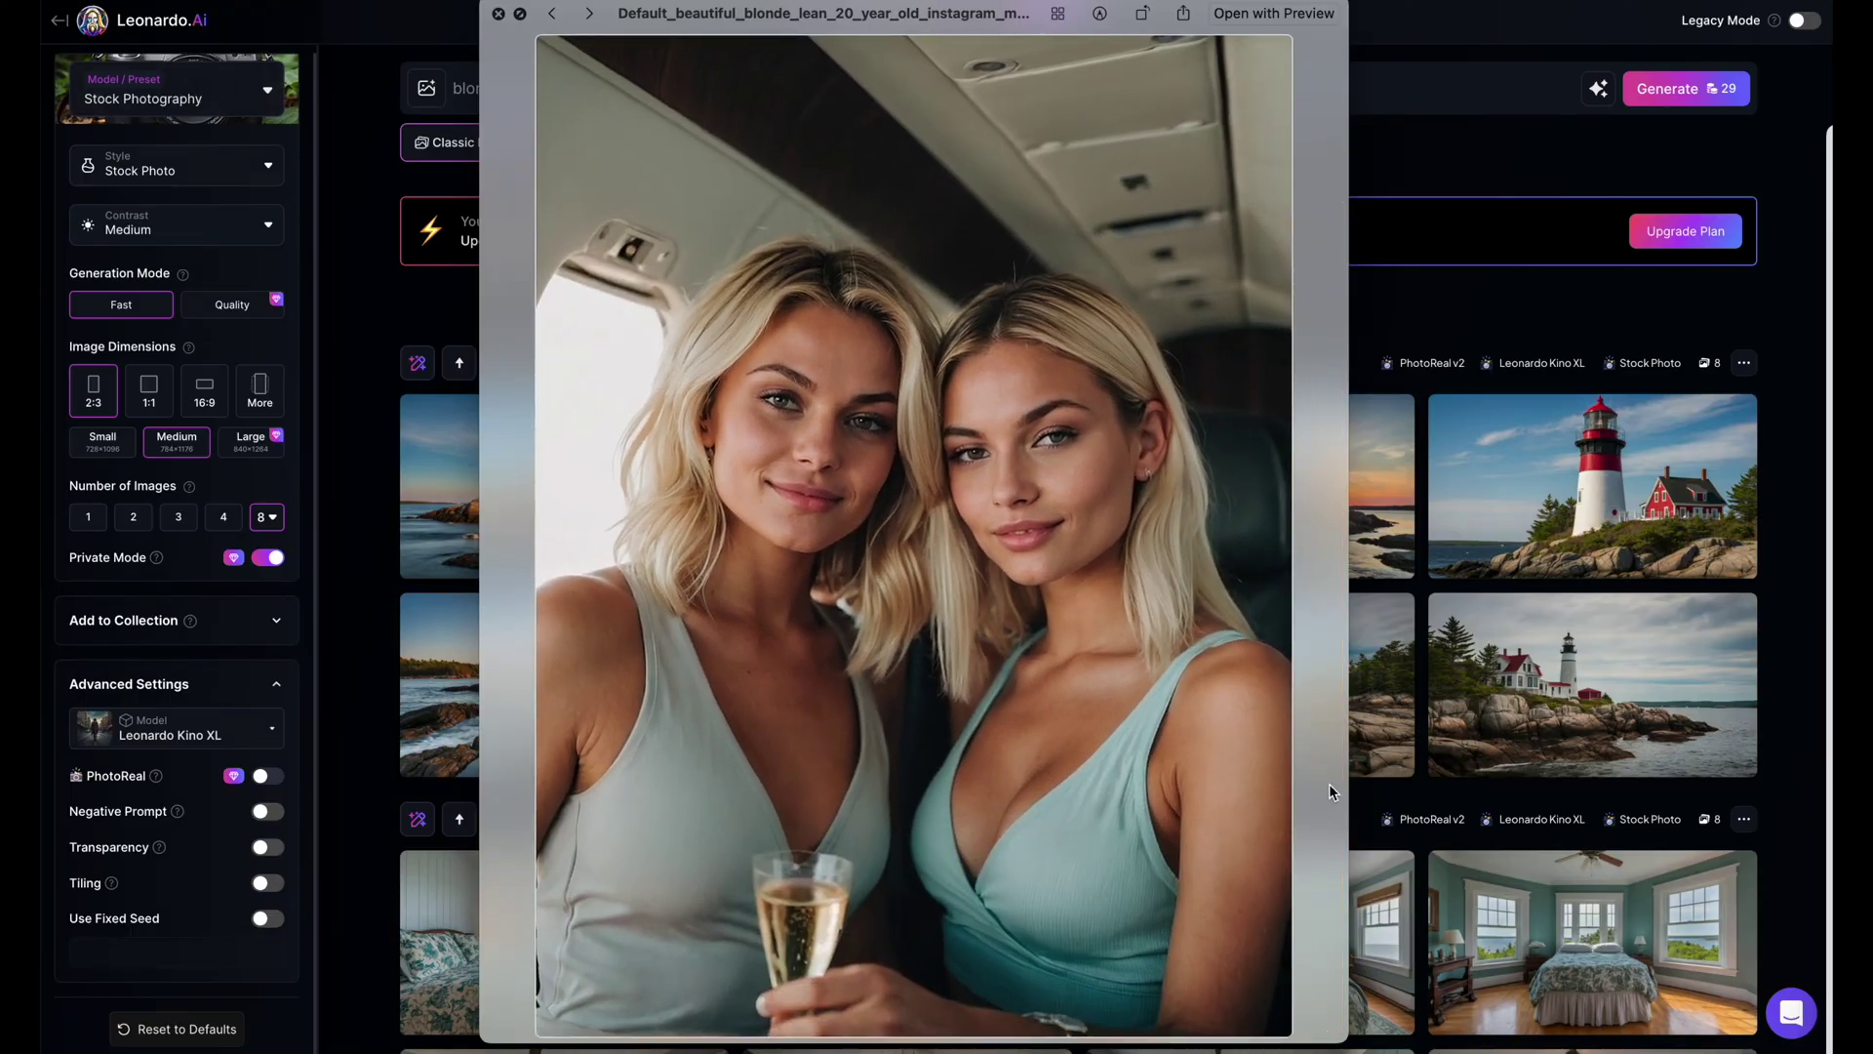
key("Right")
key("Right")
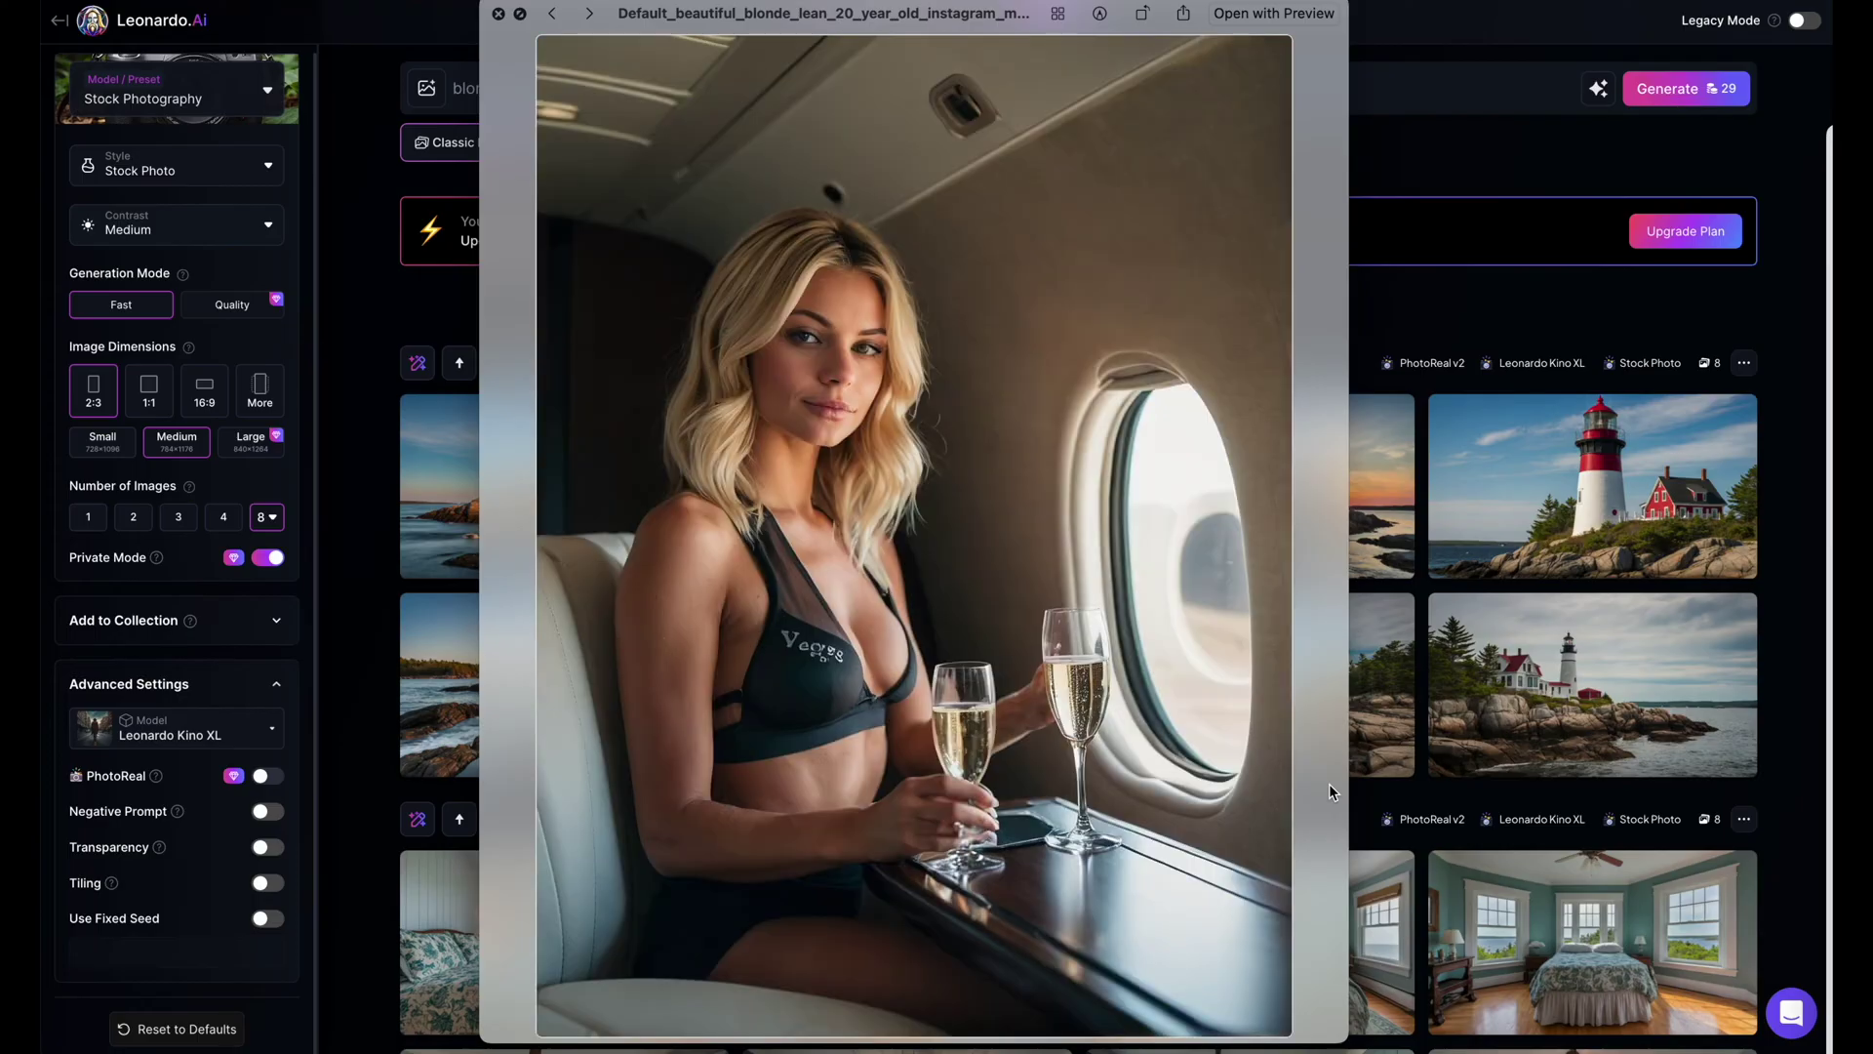
key("Right")
key("Right")
key("Right")
key("Right")
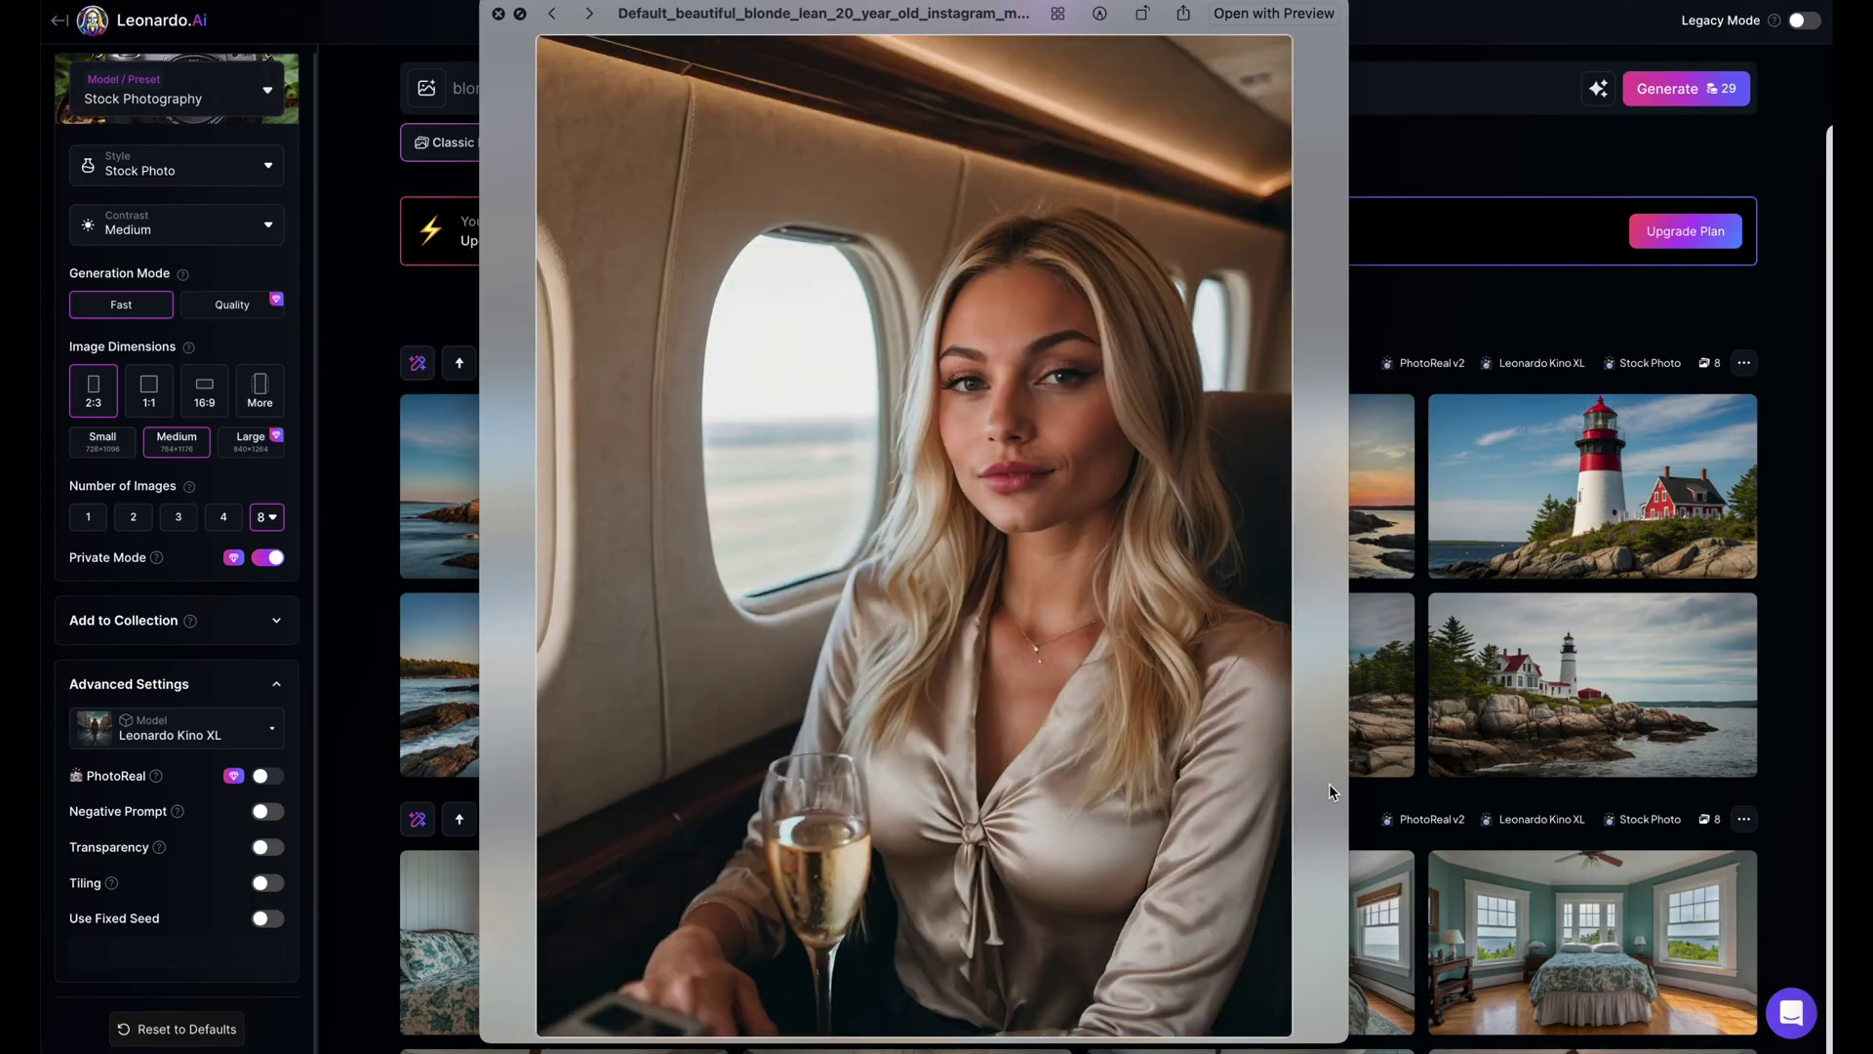
key("Right")
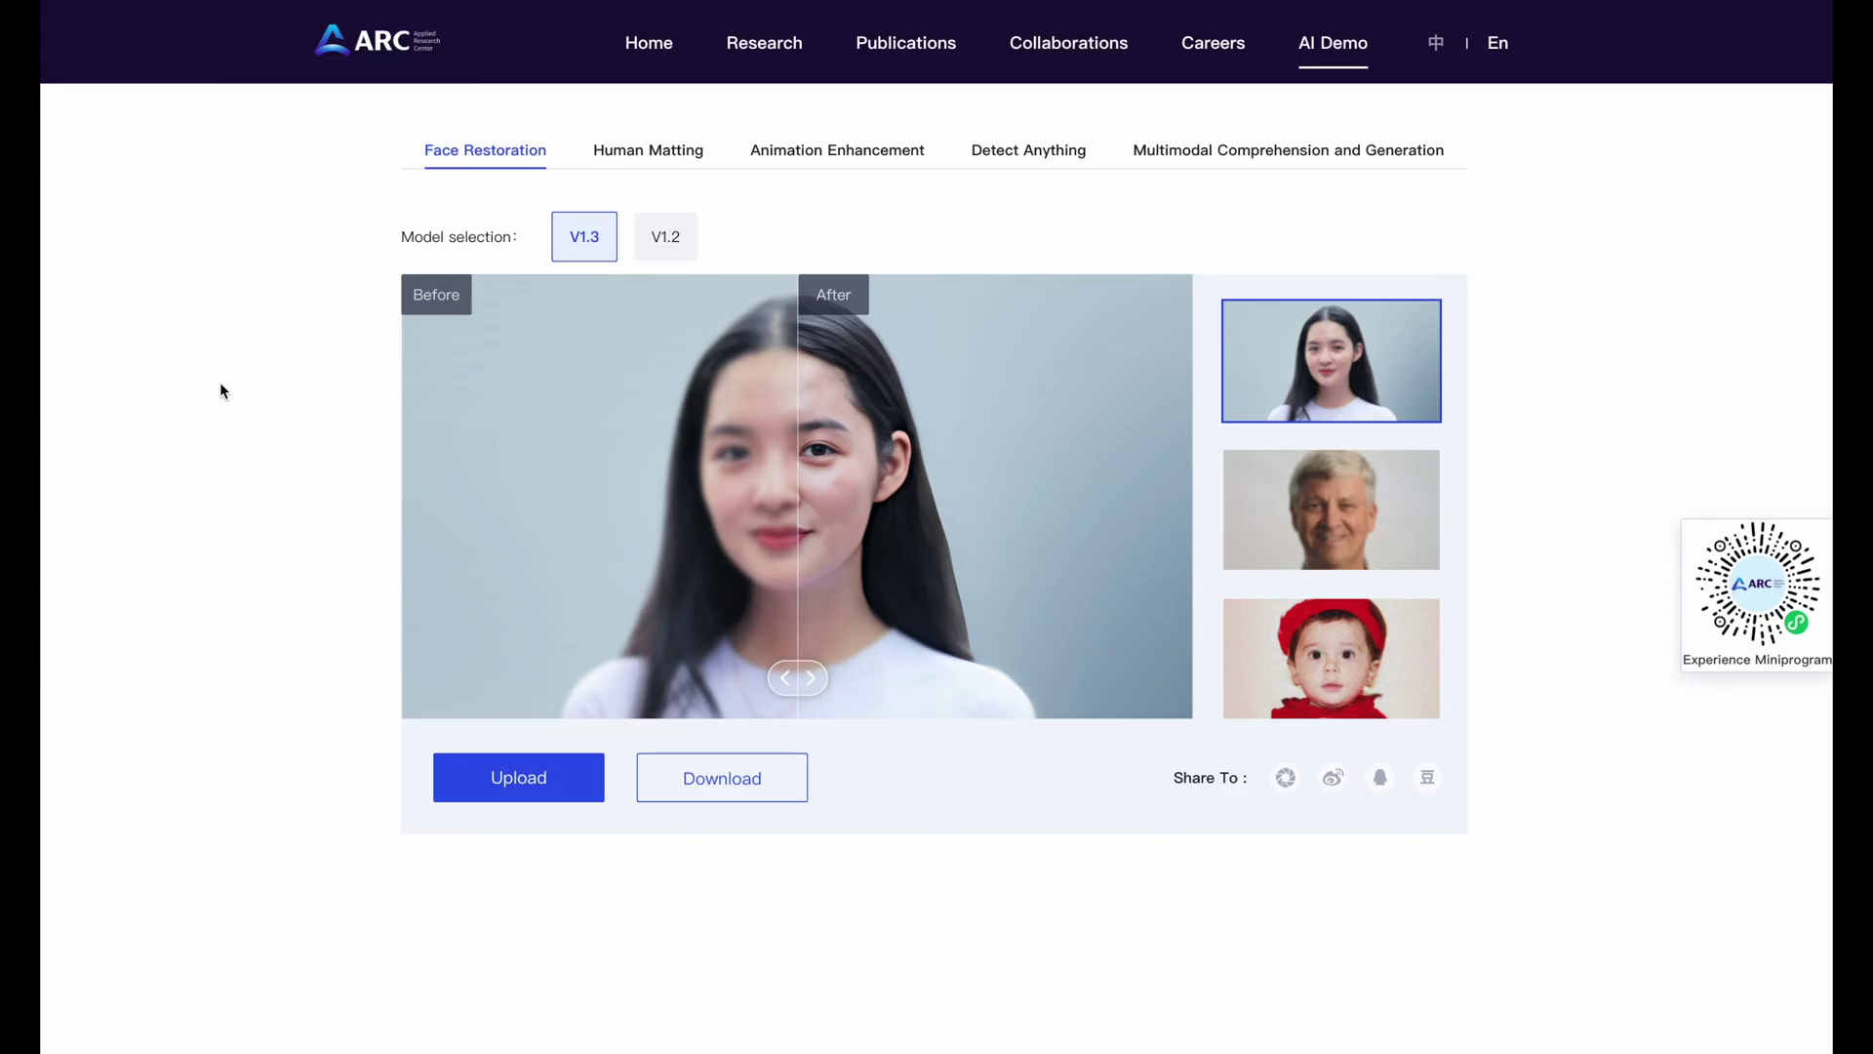
Upload the golf-course portrait for face restoration and compare Before/After with the slider
left_click_drag(798, 680, 632, 666)
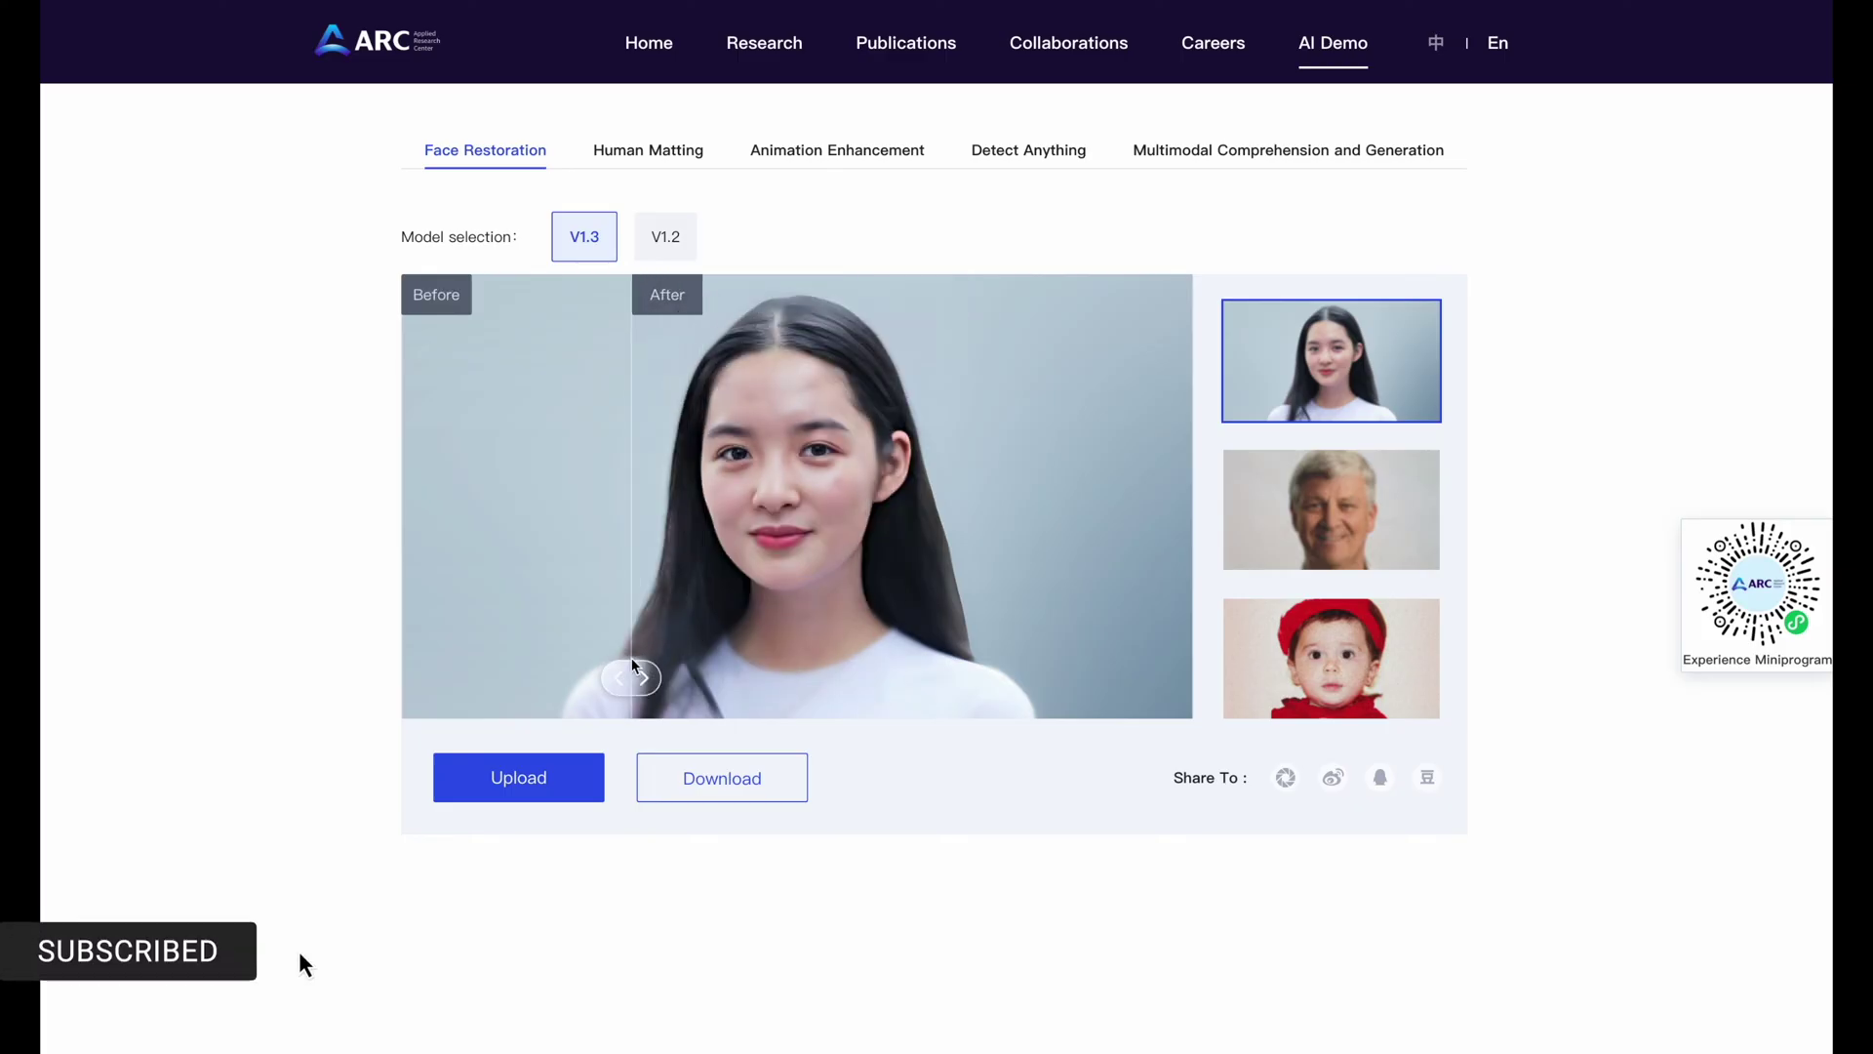
mouse_move(471, 301)
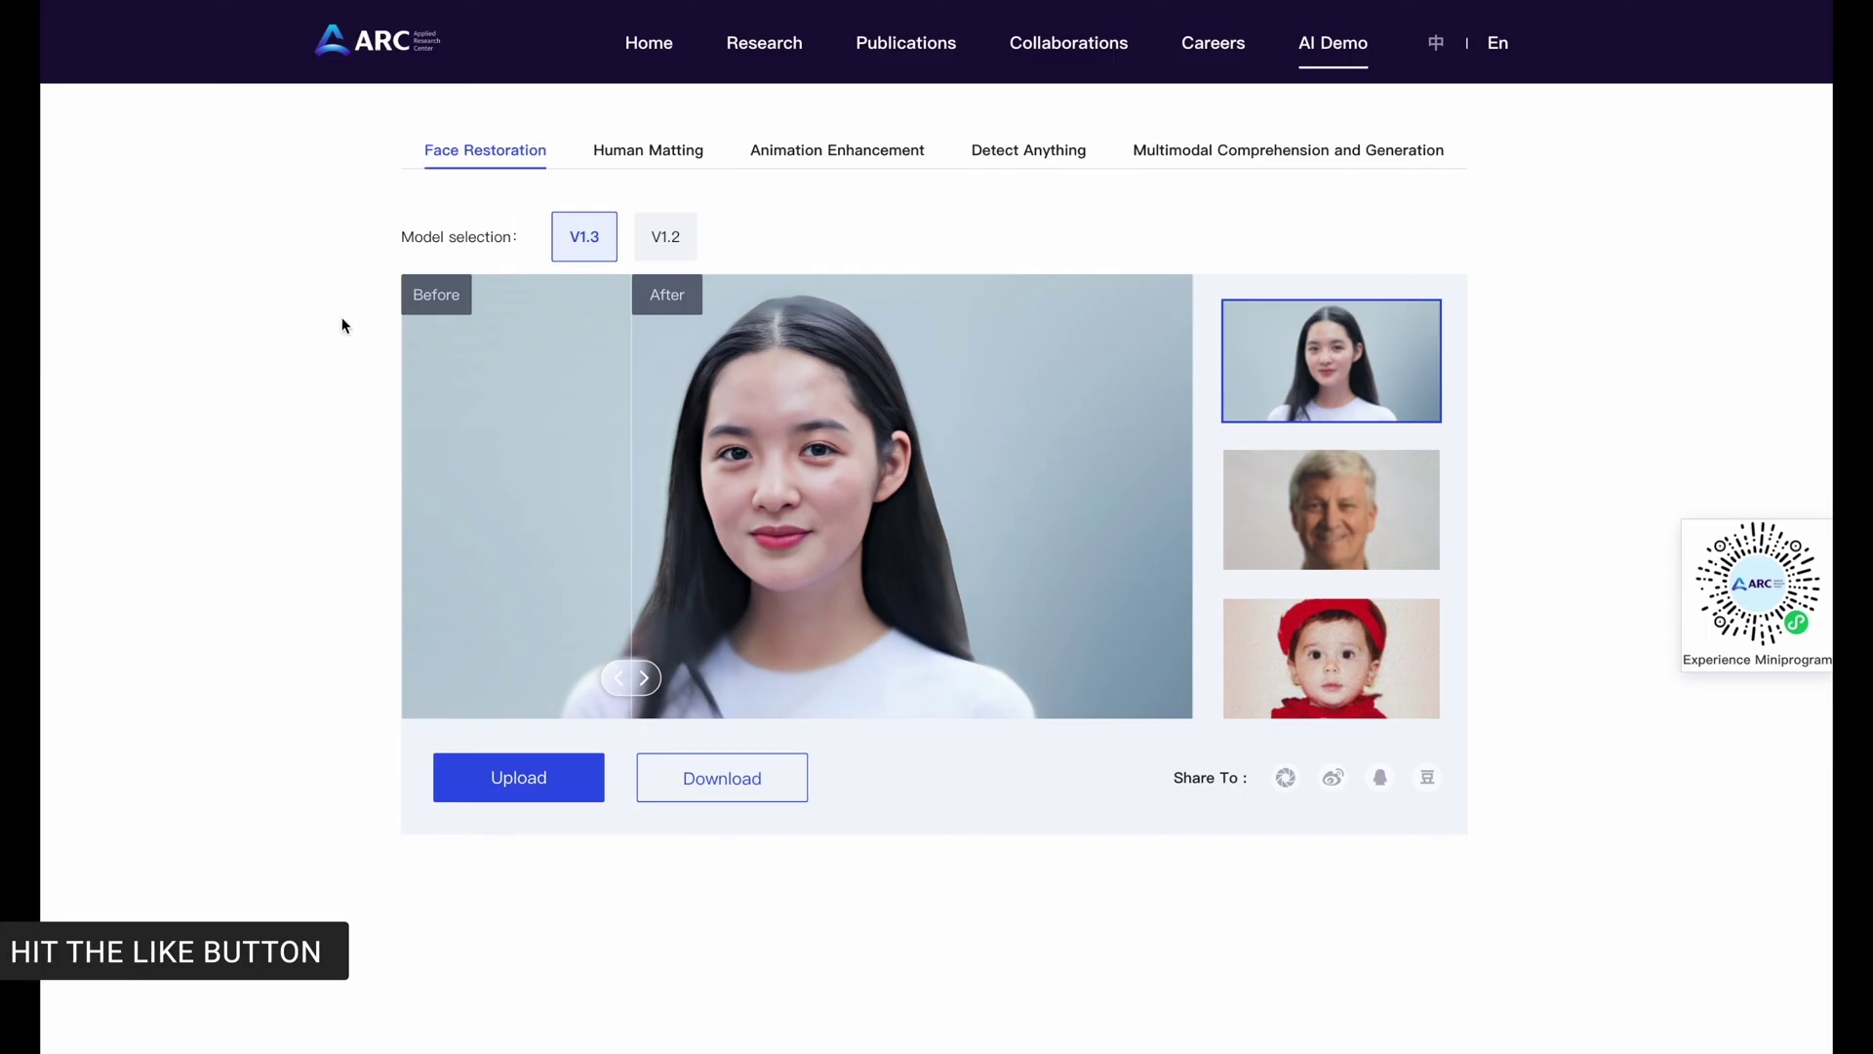
scroll(343, 318, "down", 1)
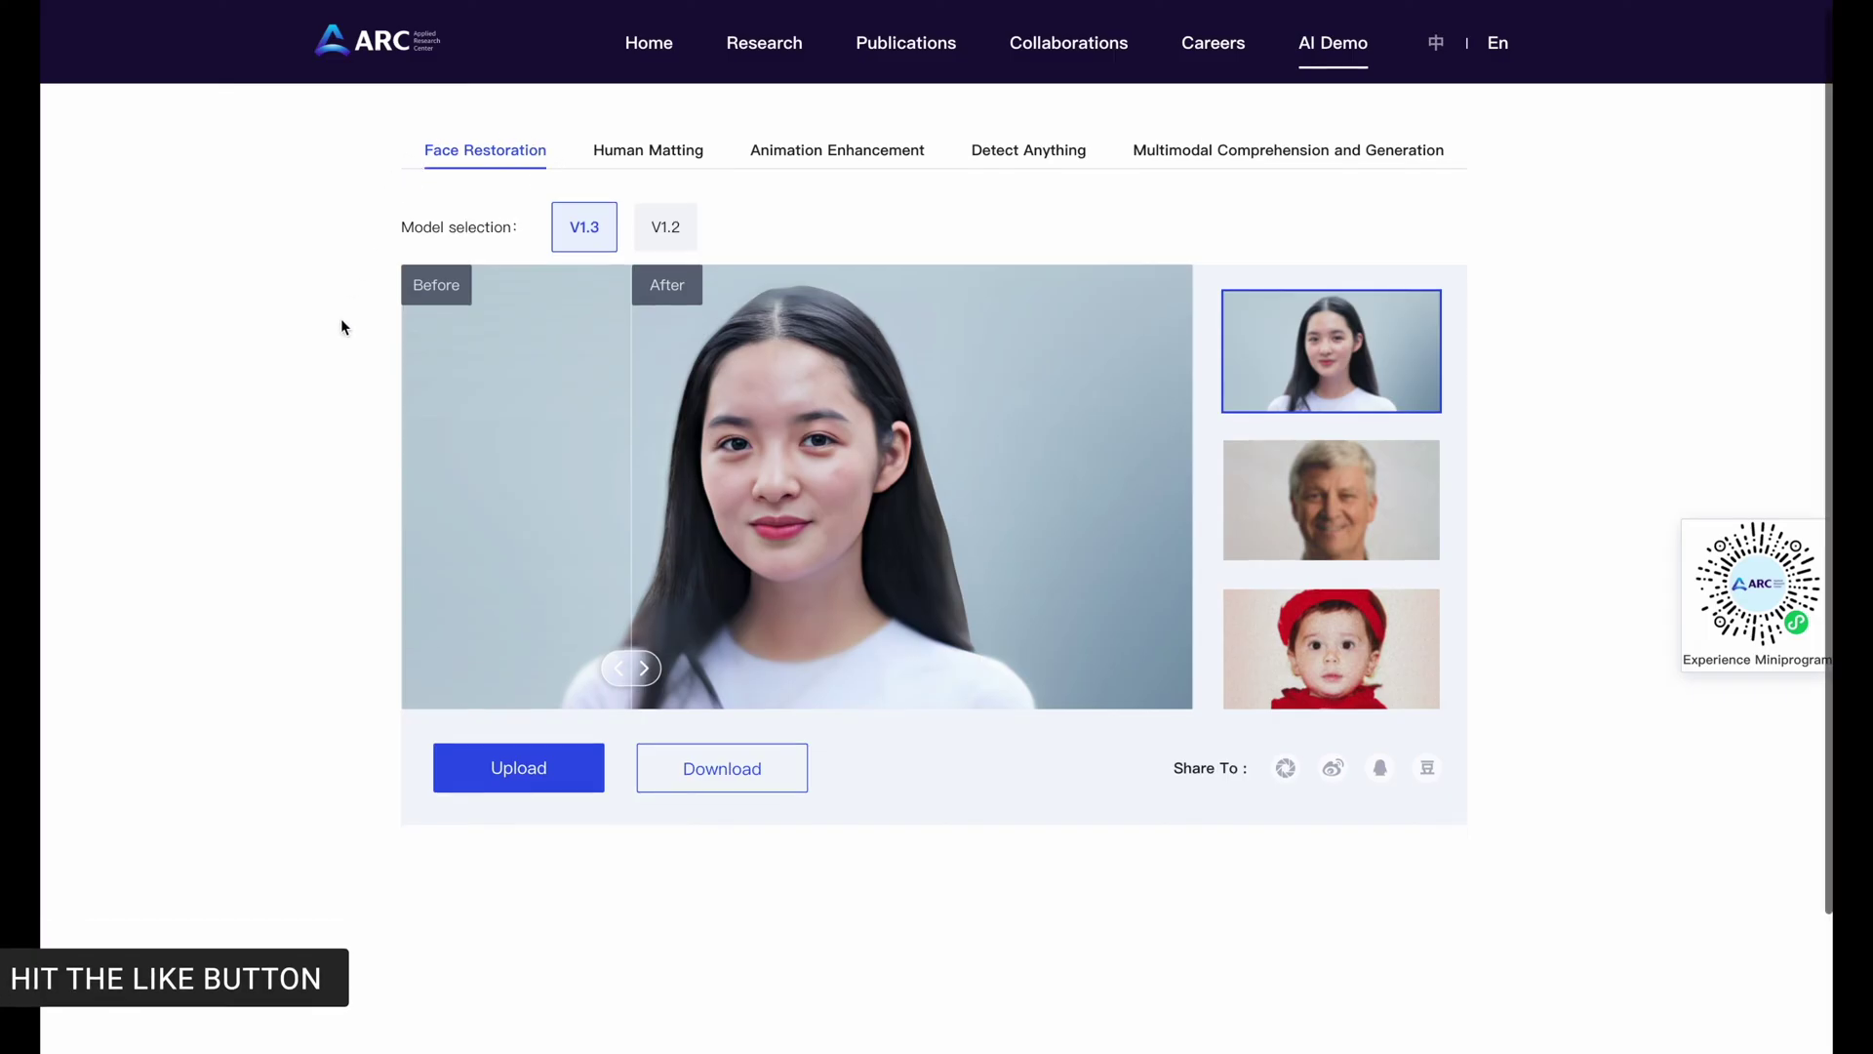
left_click(480, 784)
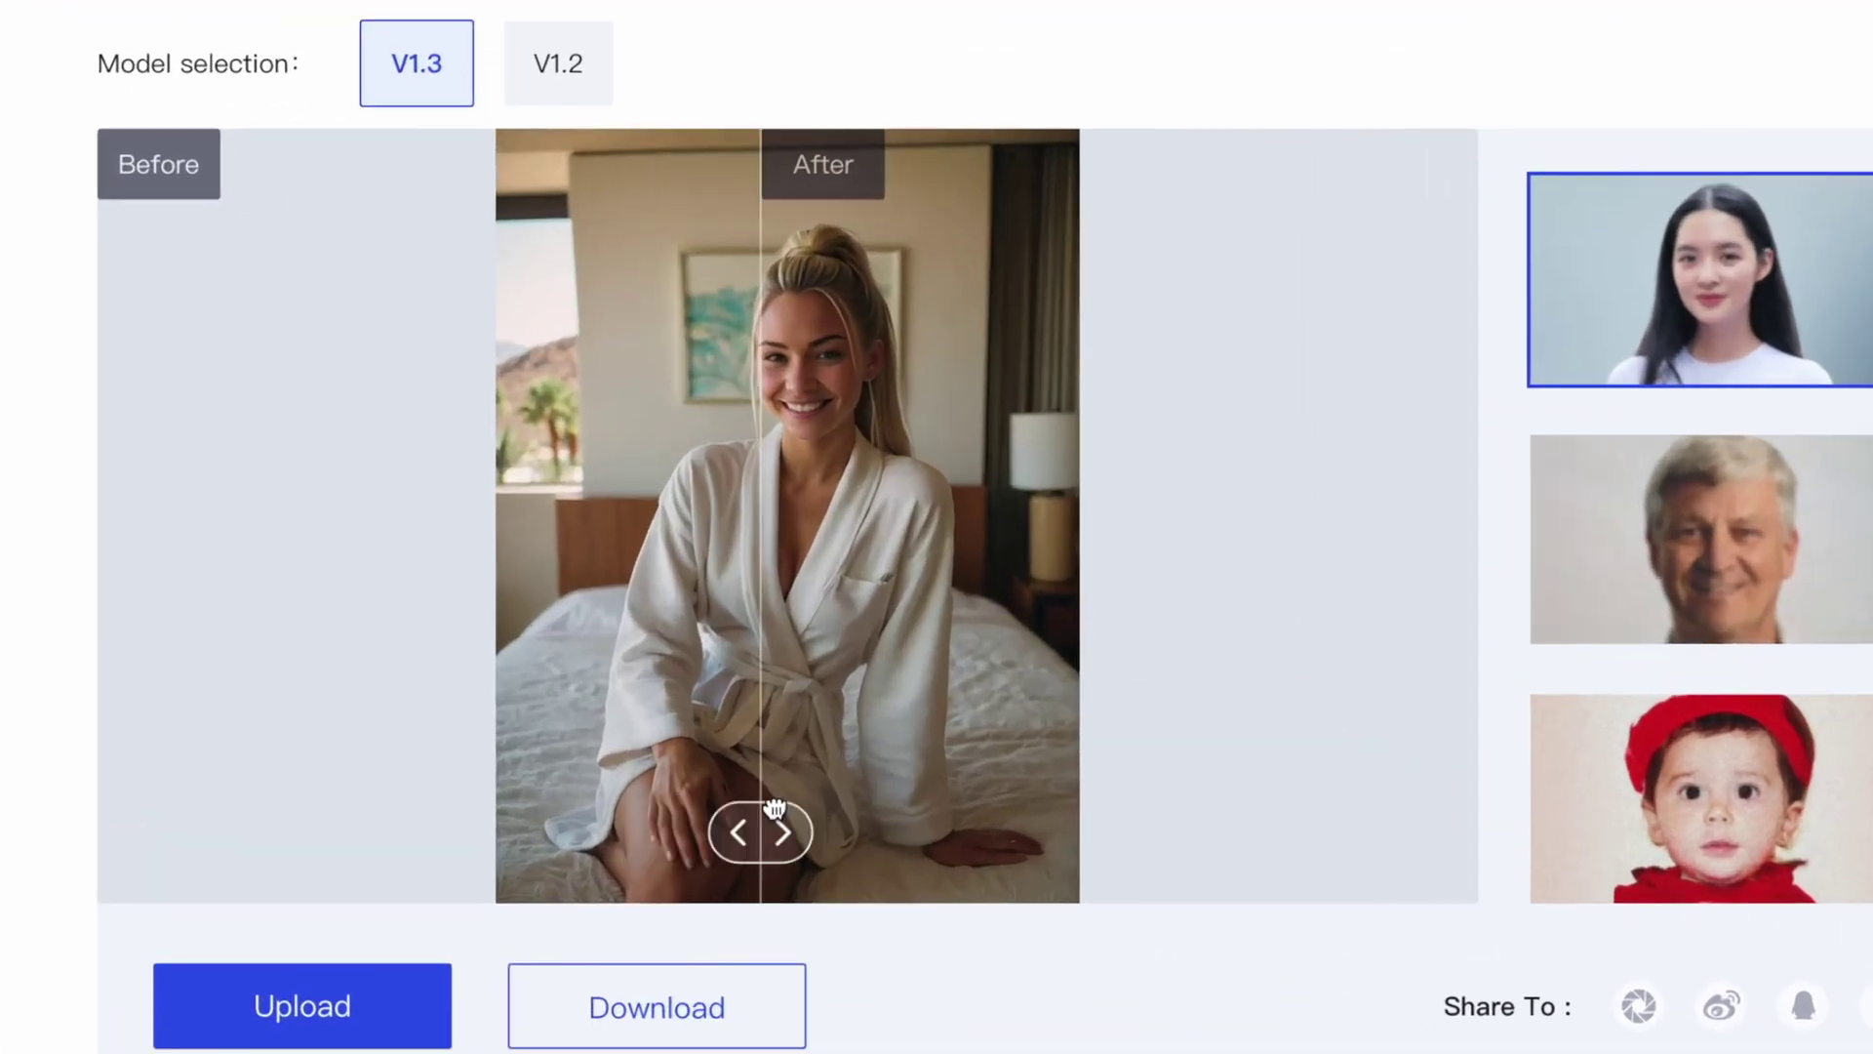
left_click_drag(773, 808, 613, 808)
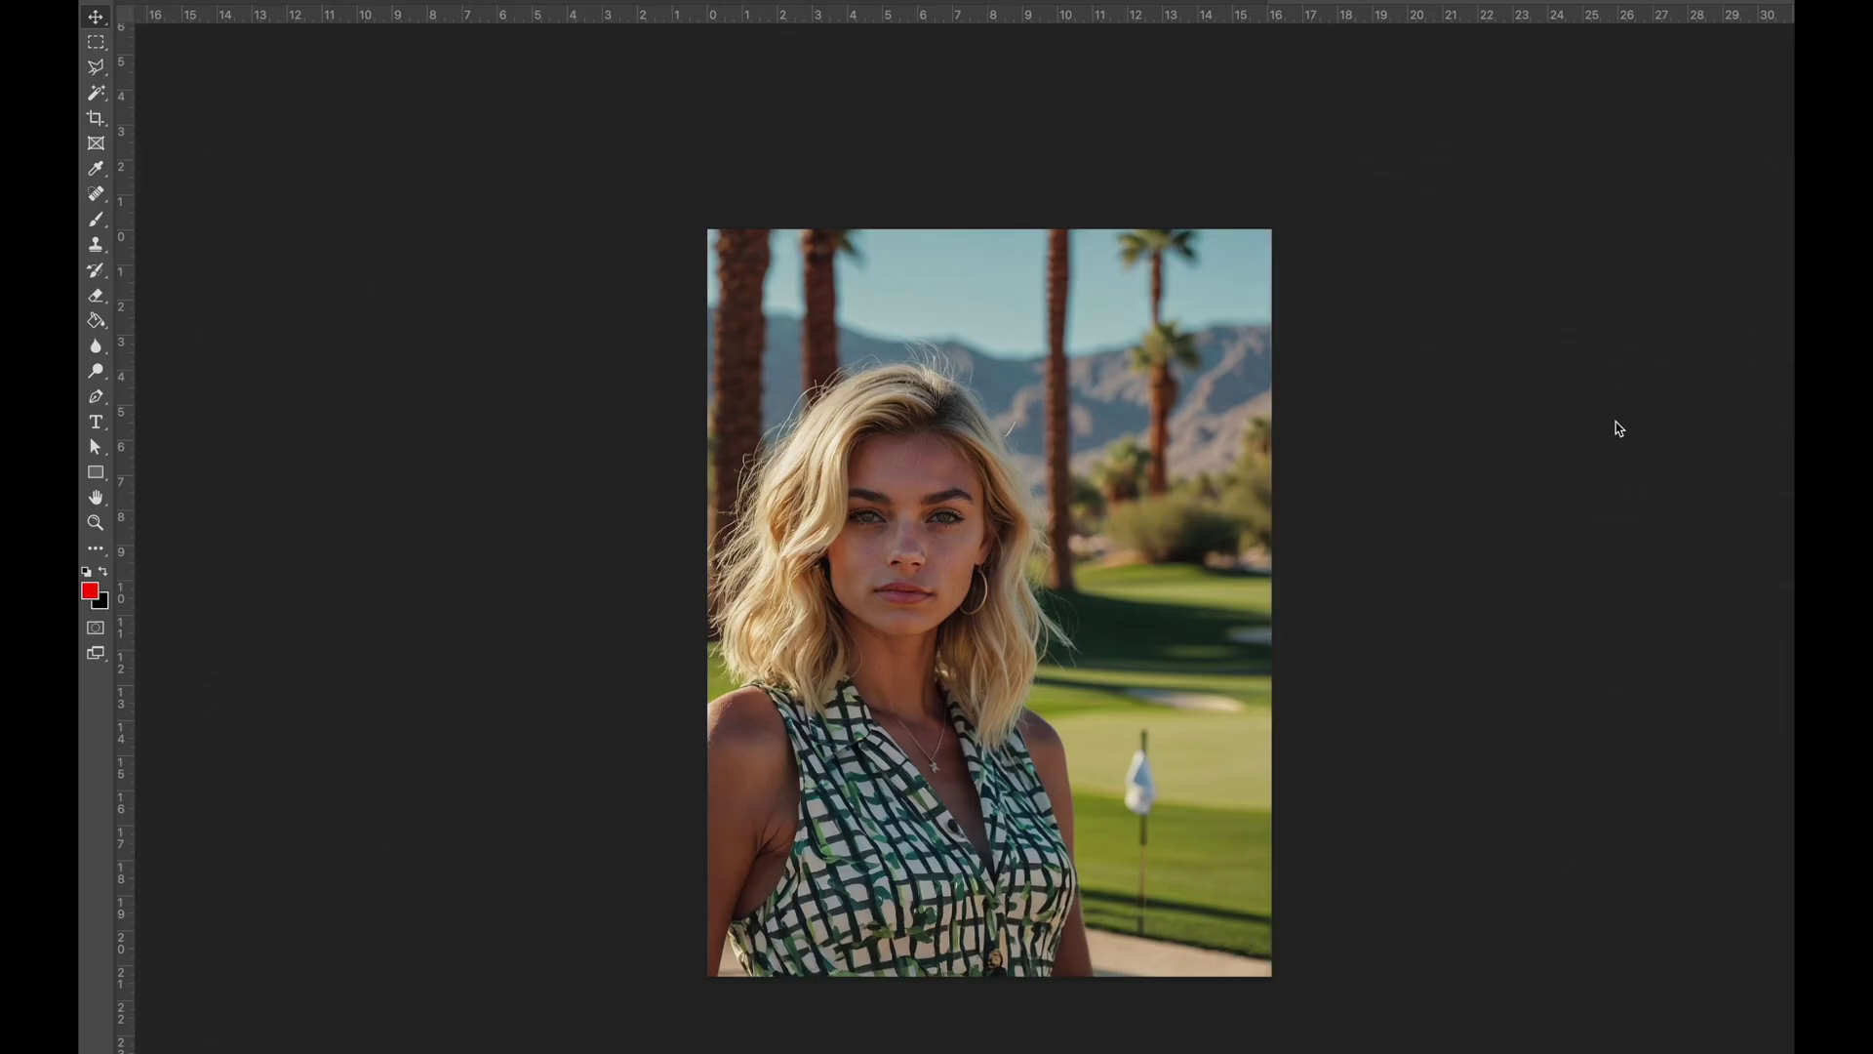
Free-transform the restored layer into place and undo/redo to compare it with the original
key("ctrl+t")
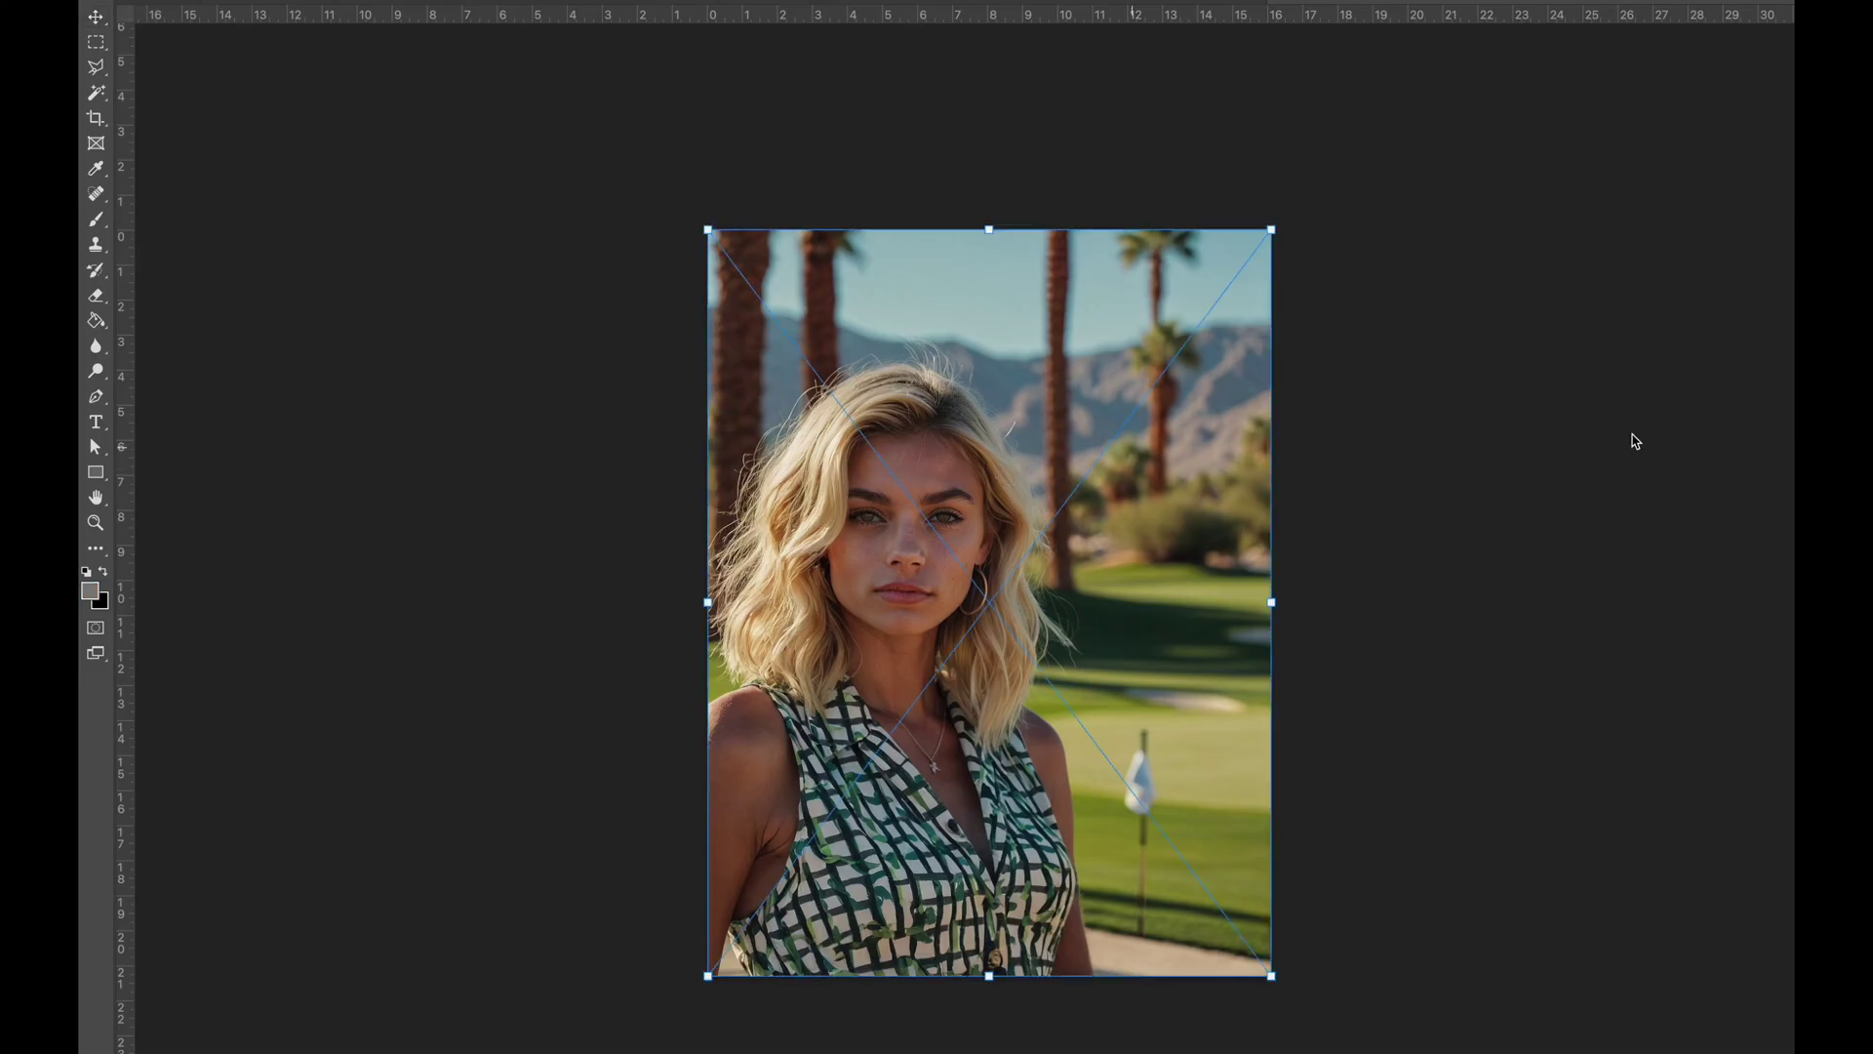
key("Return")
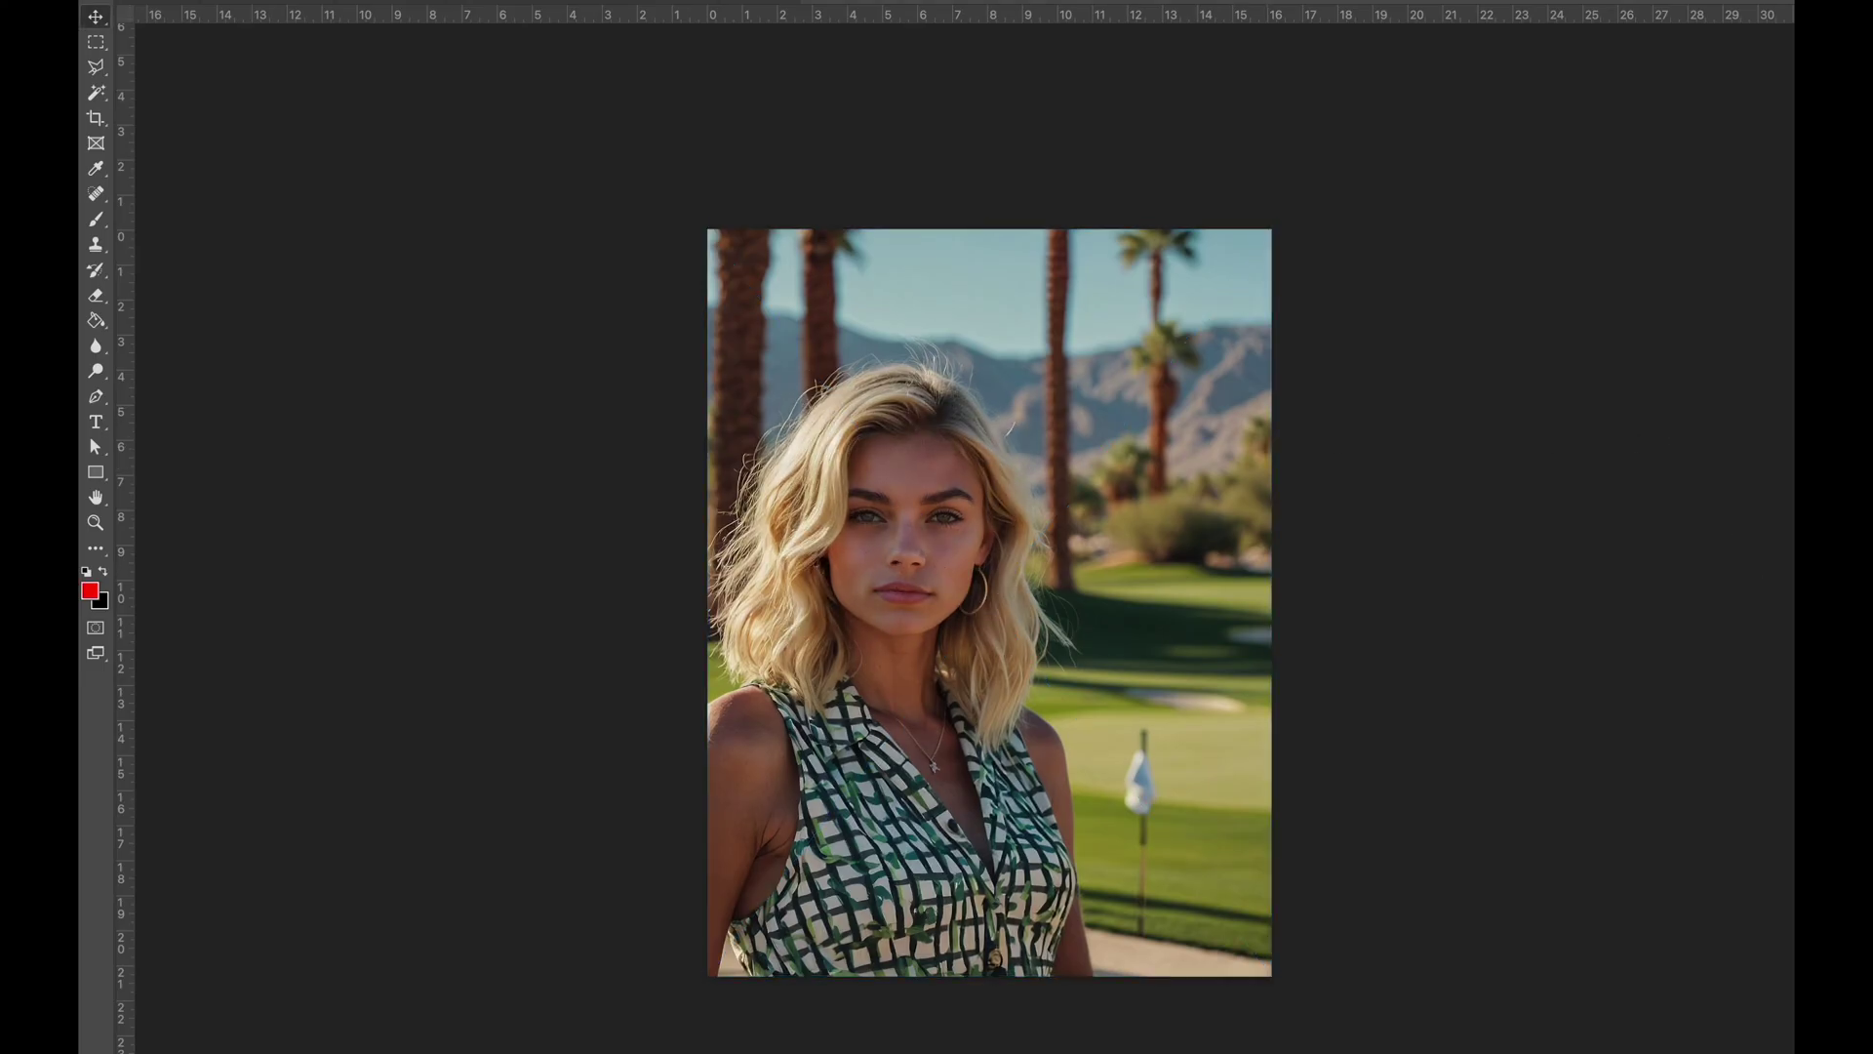
key("ctrl+z")
key("ctrl+shift+z")
key("ctrl+z")
Zoom in on the face to inspect the restored detail, then zoom back out
key("ctrl+plus")
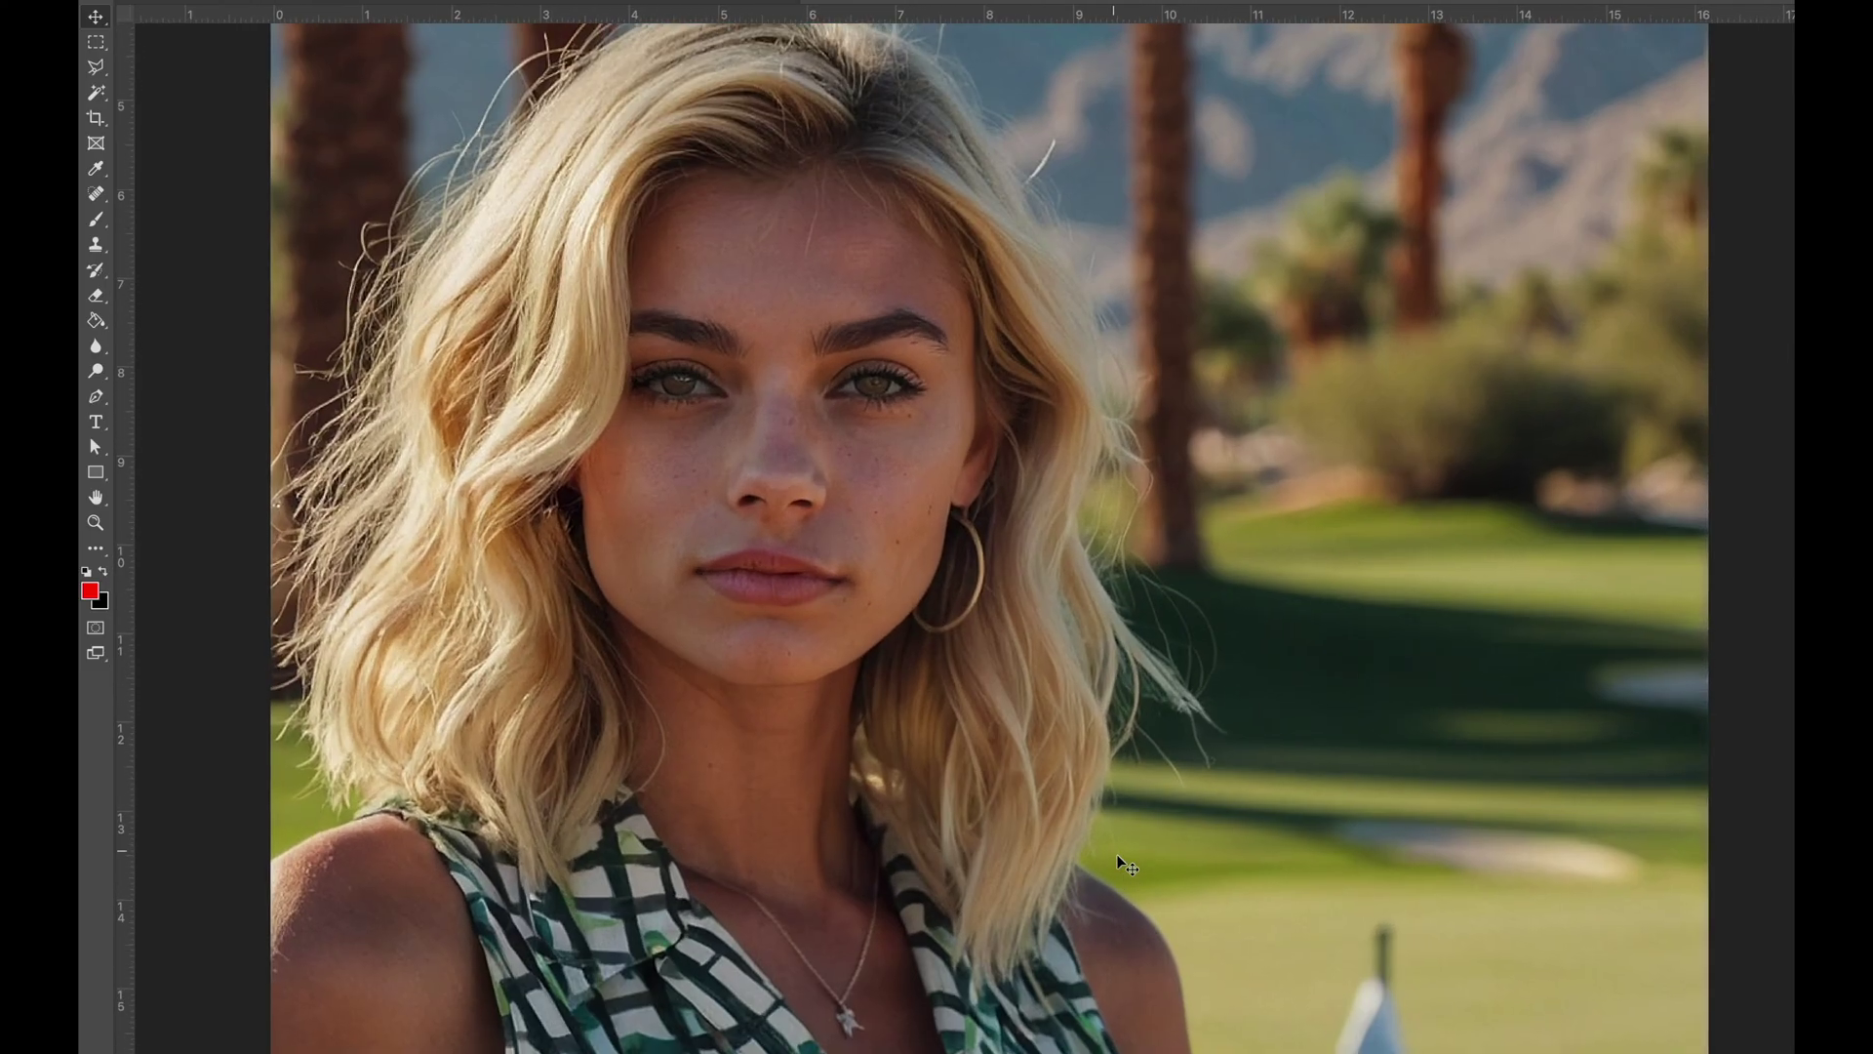
scroll(1127, 866, "up", 4)
scroll(1127, 866, "left", 5)
scroll(1127, 866, "down", 5)
scroll(1126, 866, "right", 7)
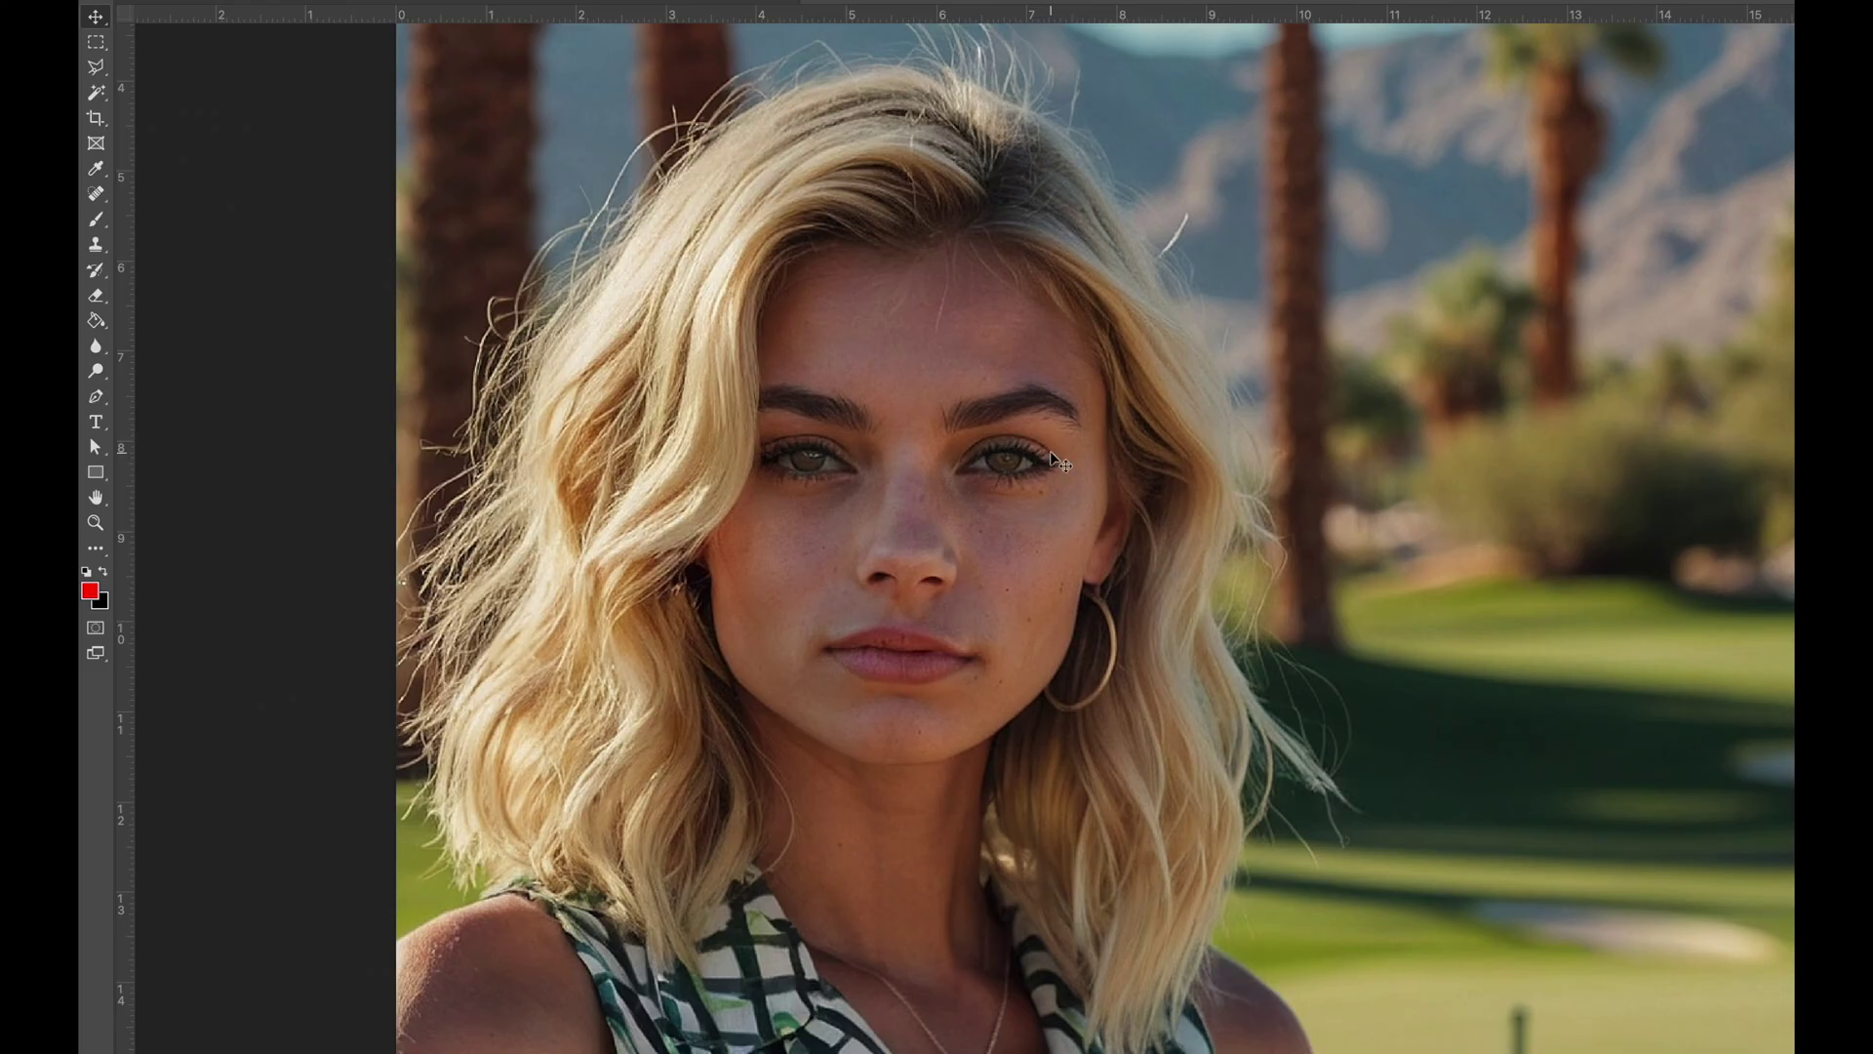
key("ctrl+minus")
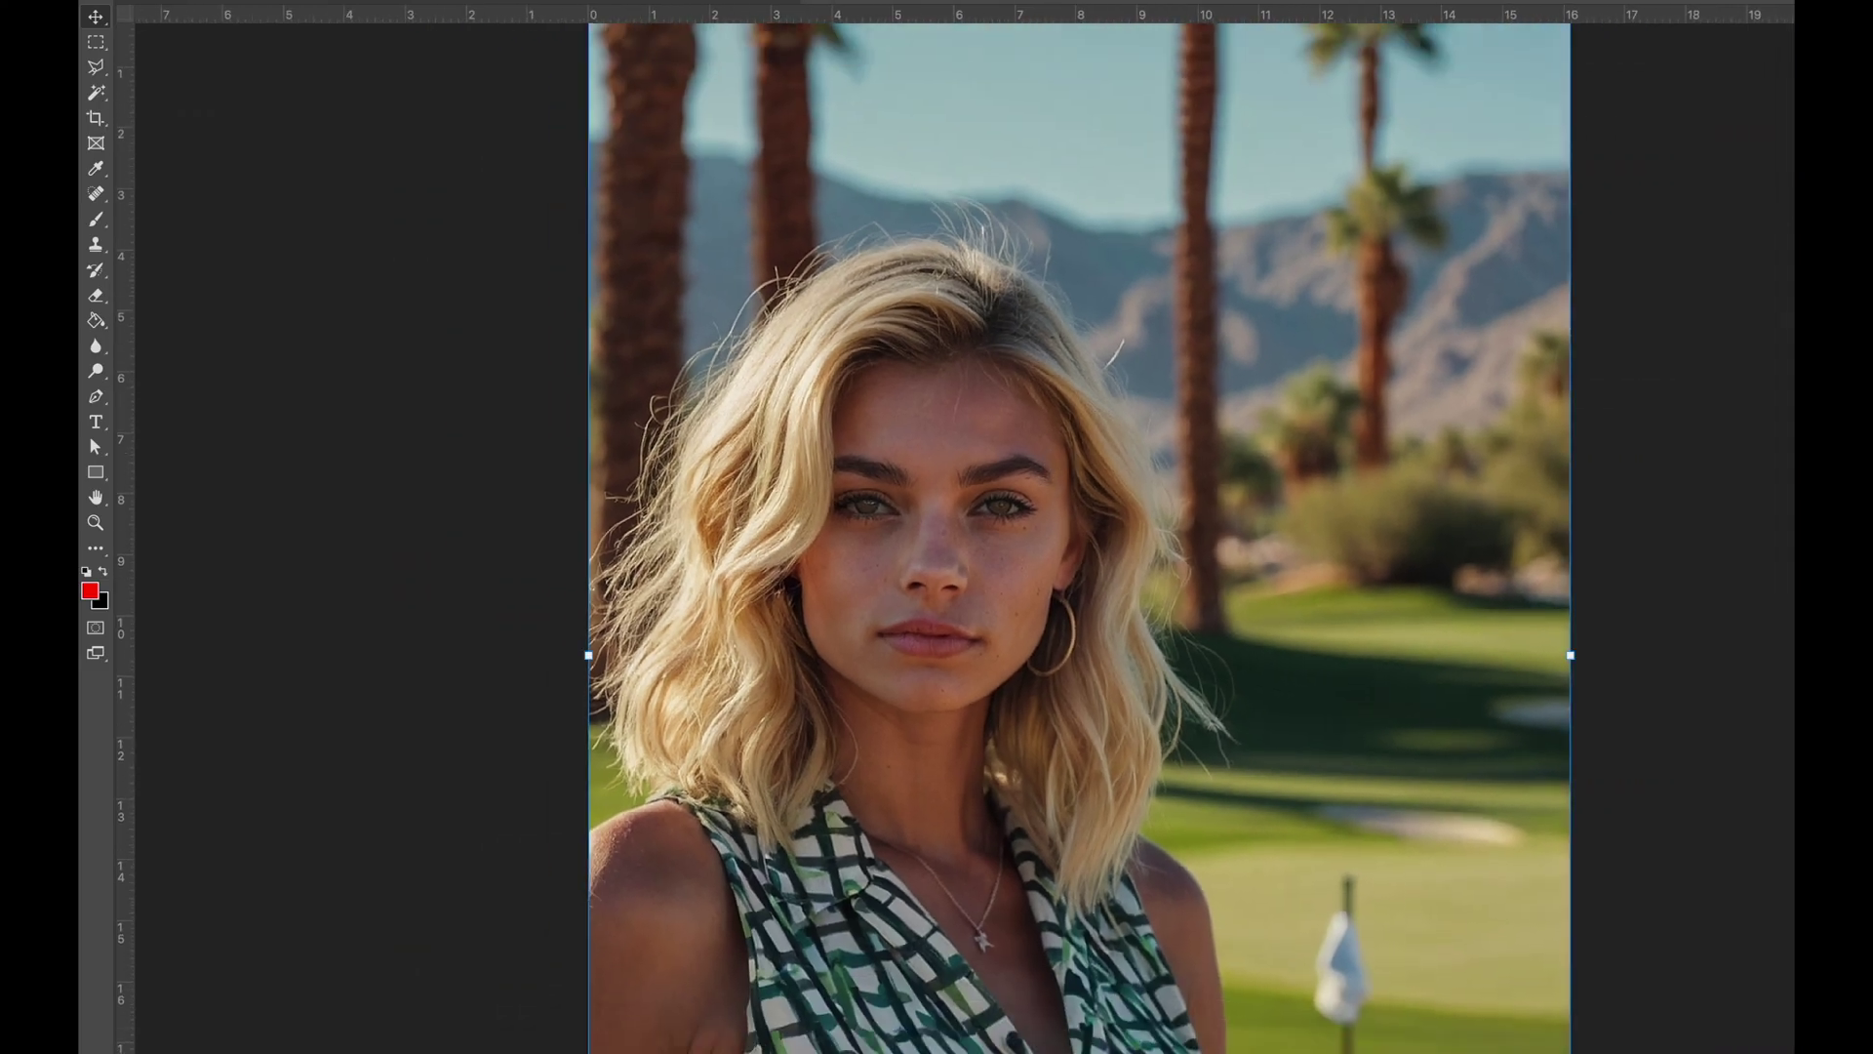
key("ctrl+plus")
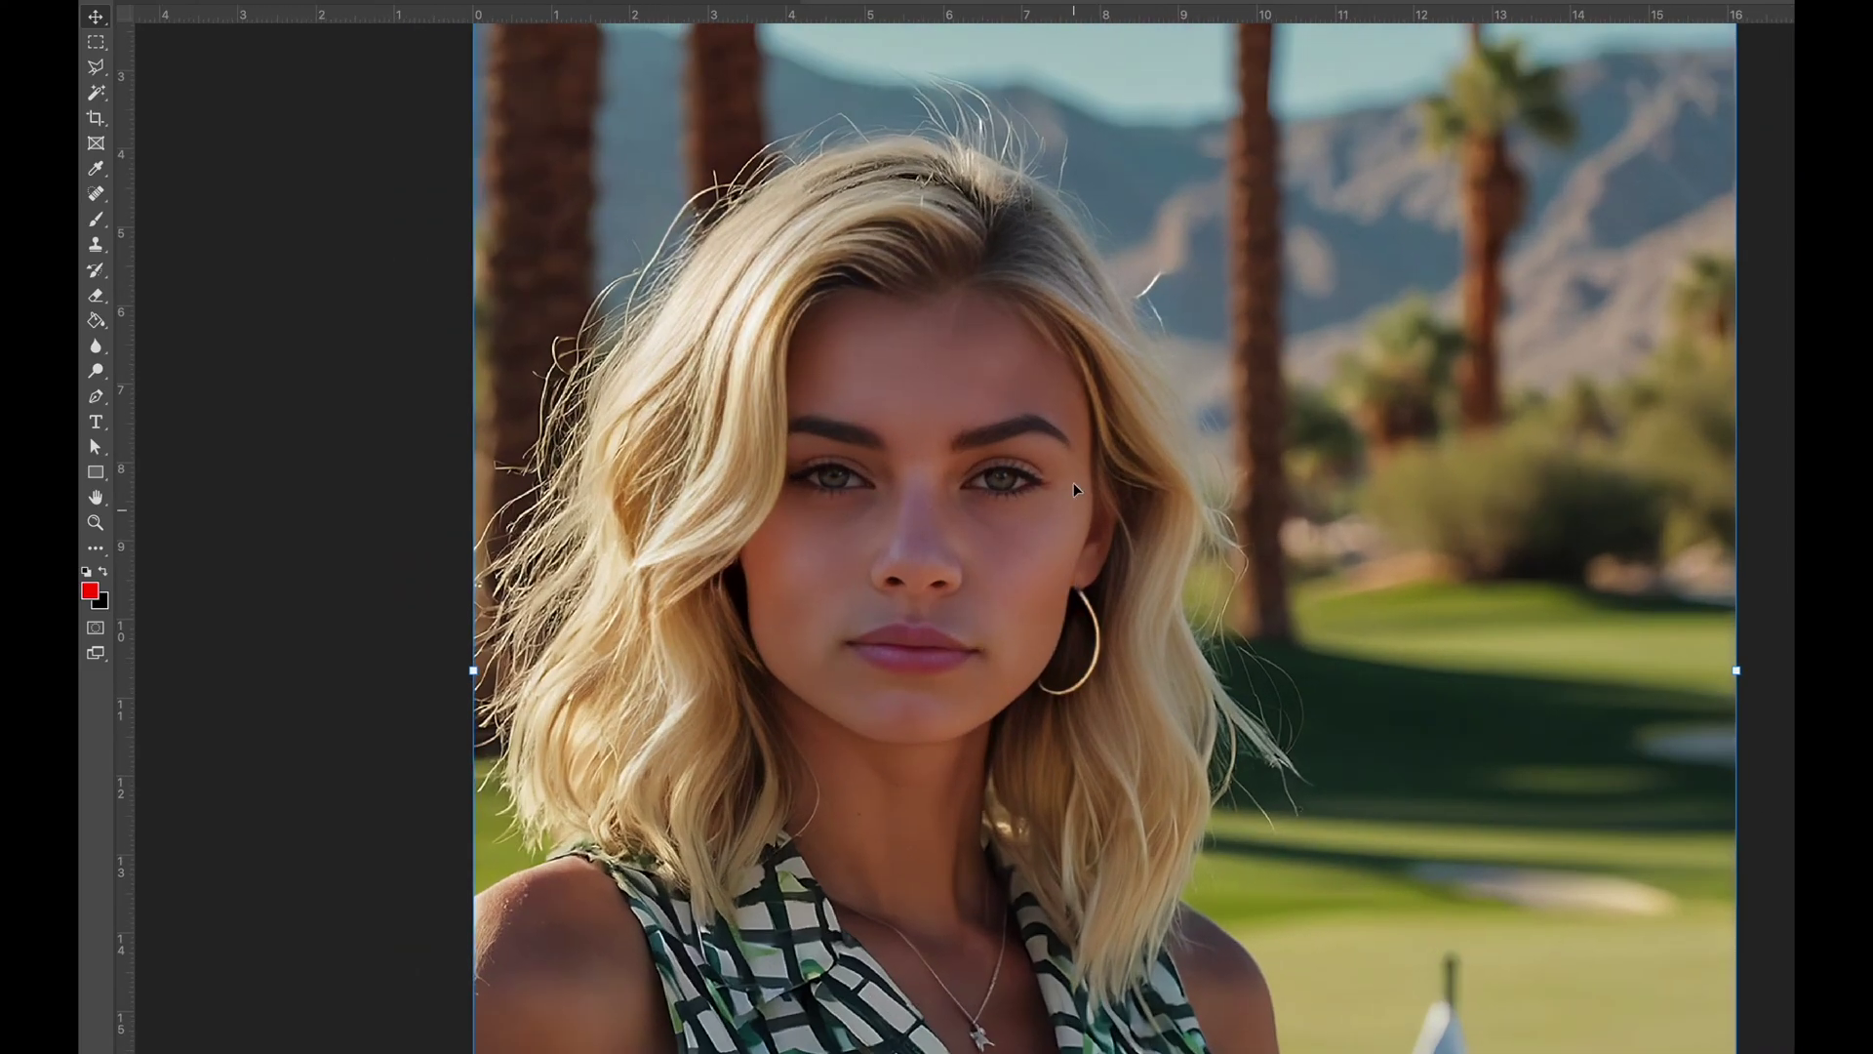
key("ctrl+minus")
key("ctrl+minus")
key("ctrl+minus")
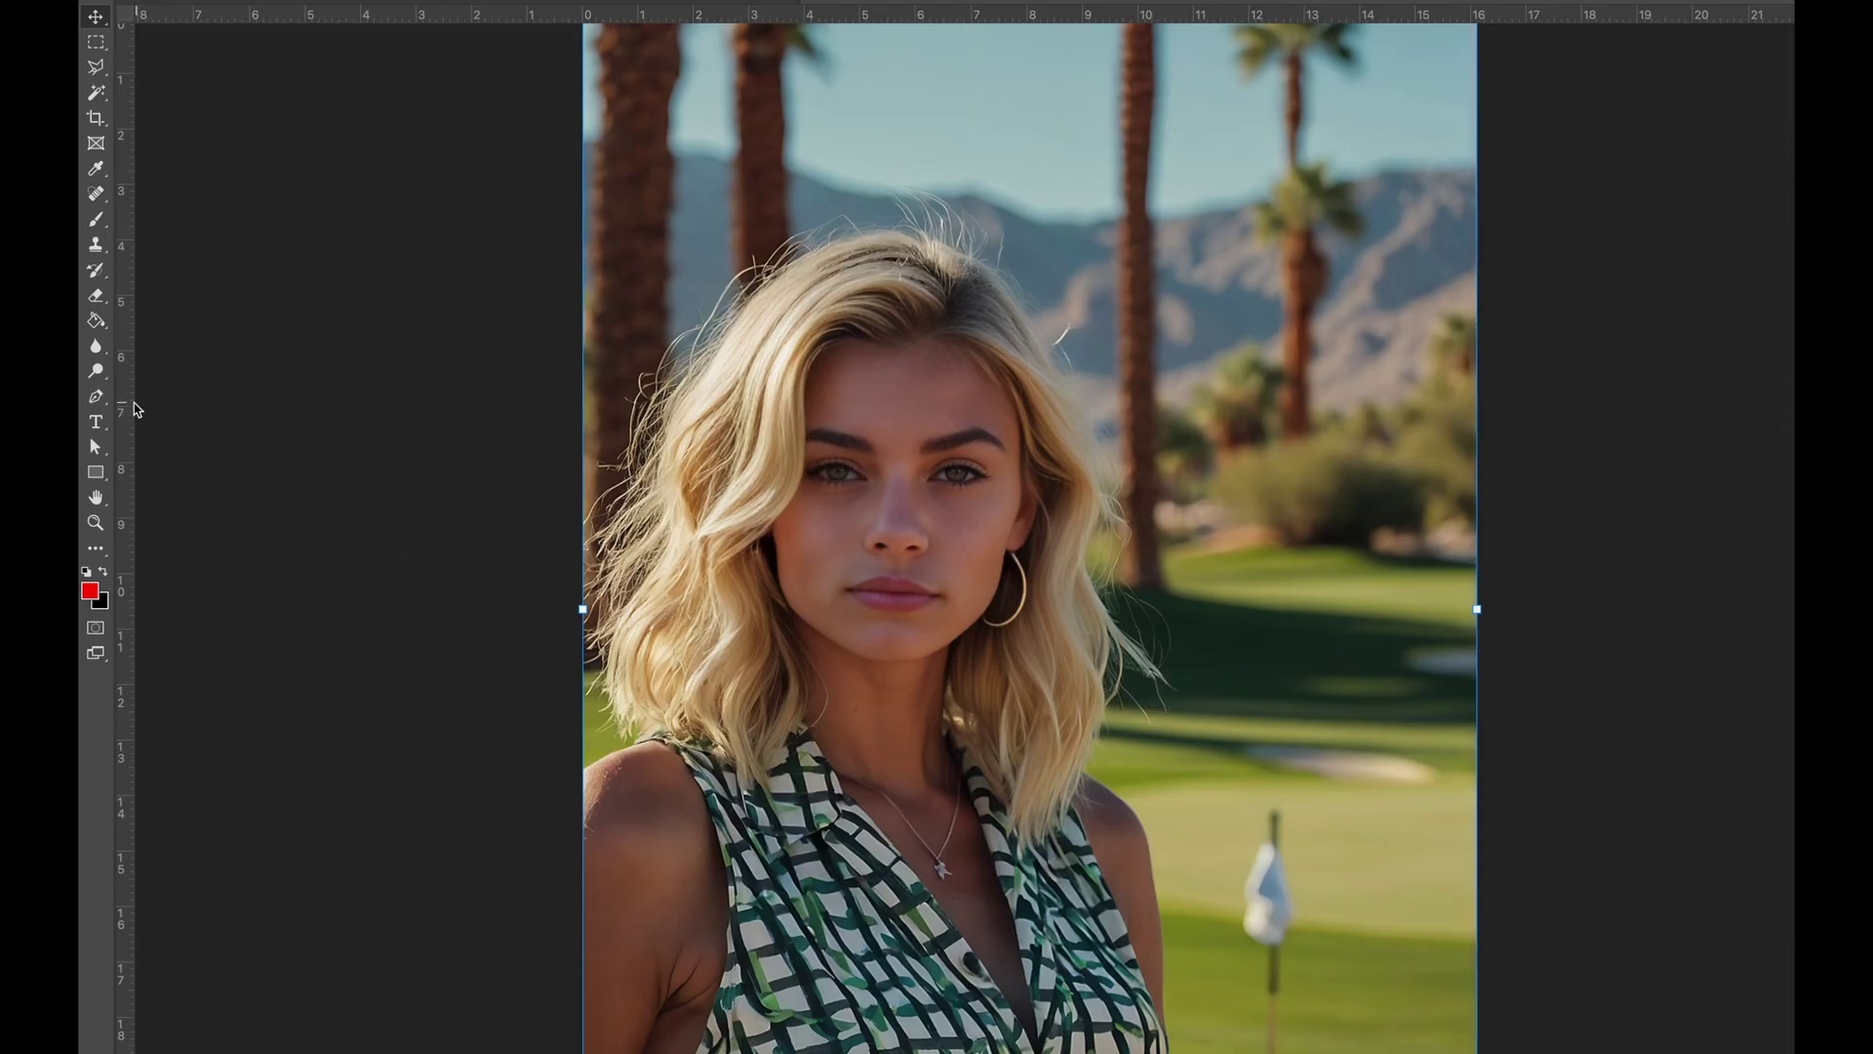
Select the Eraser tool and set its brush hardness to 42%
left_click(96, 295)
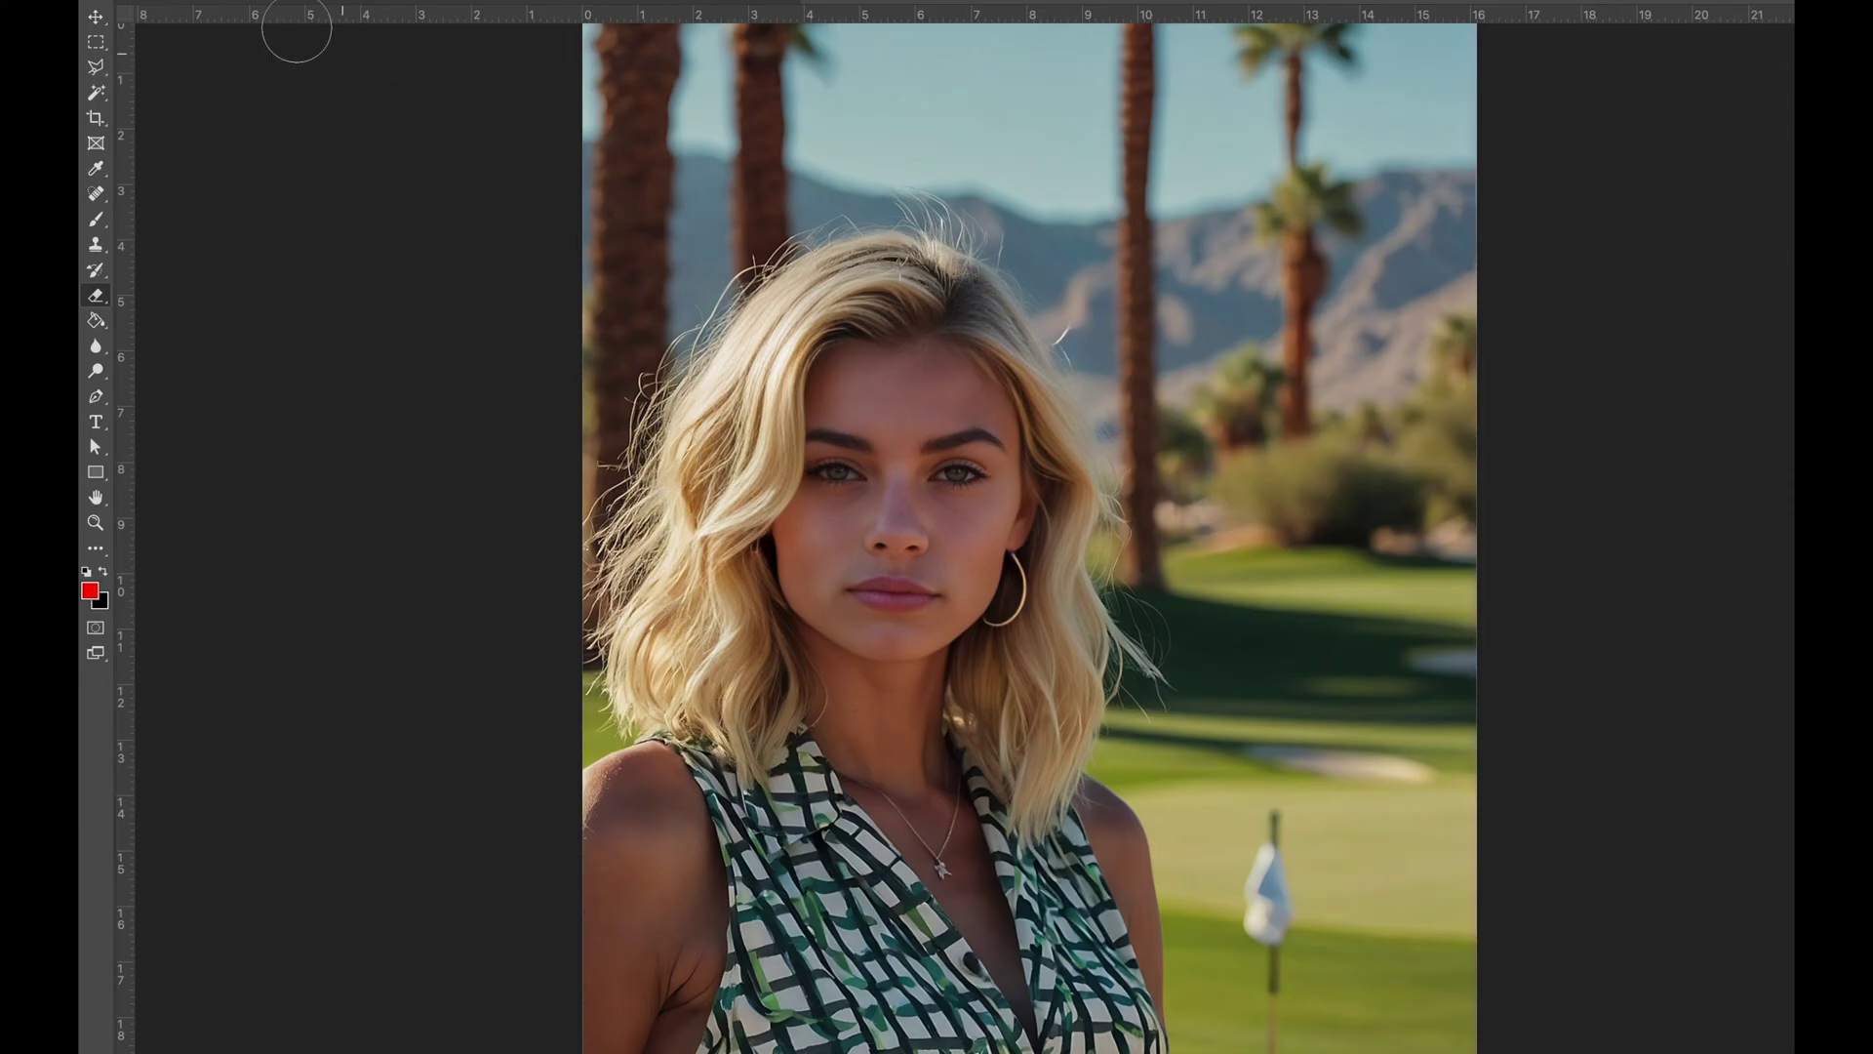
right_click(147, 29)
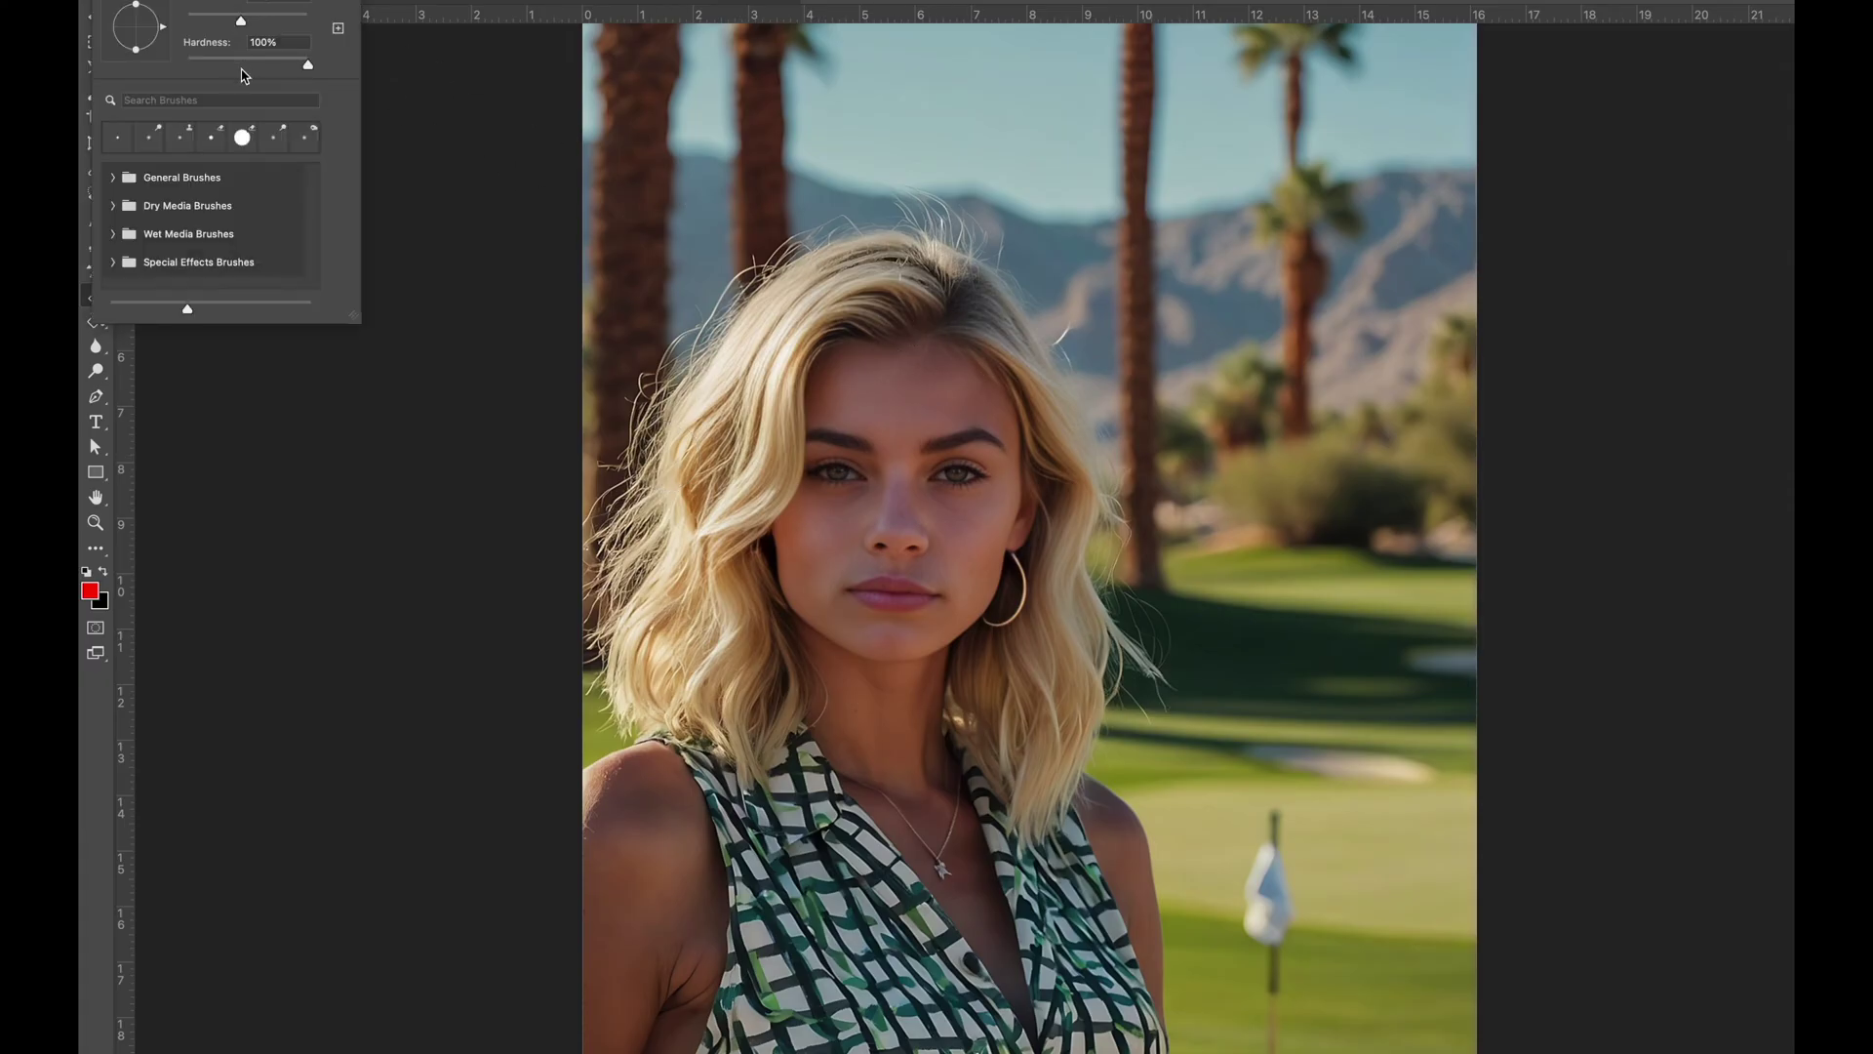
left_click_drag(263, 66, 236, 66)
key("Return")
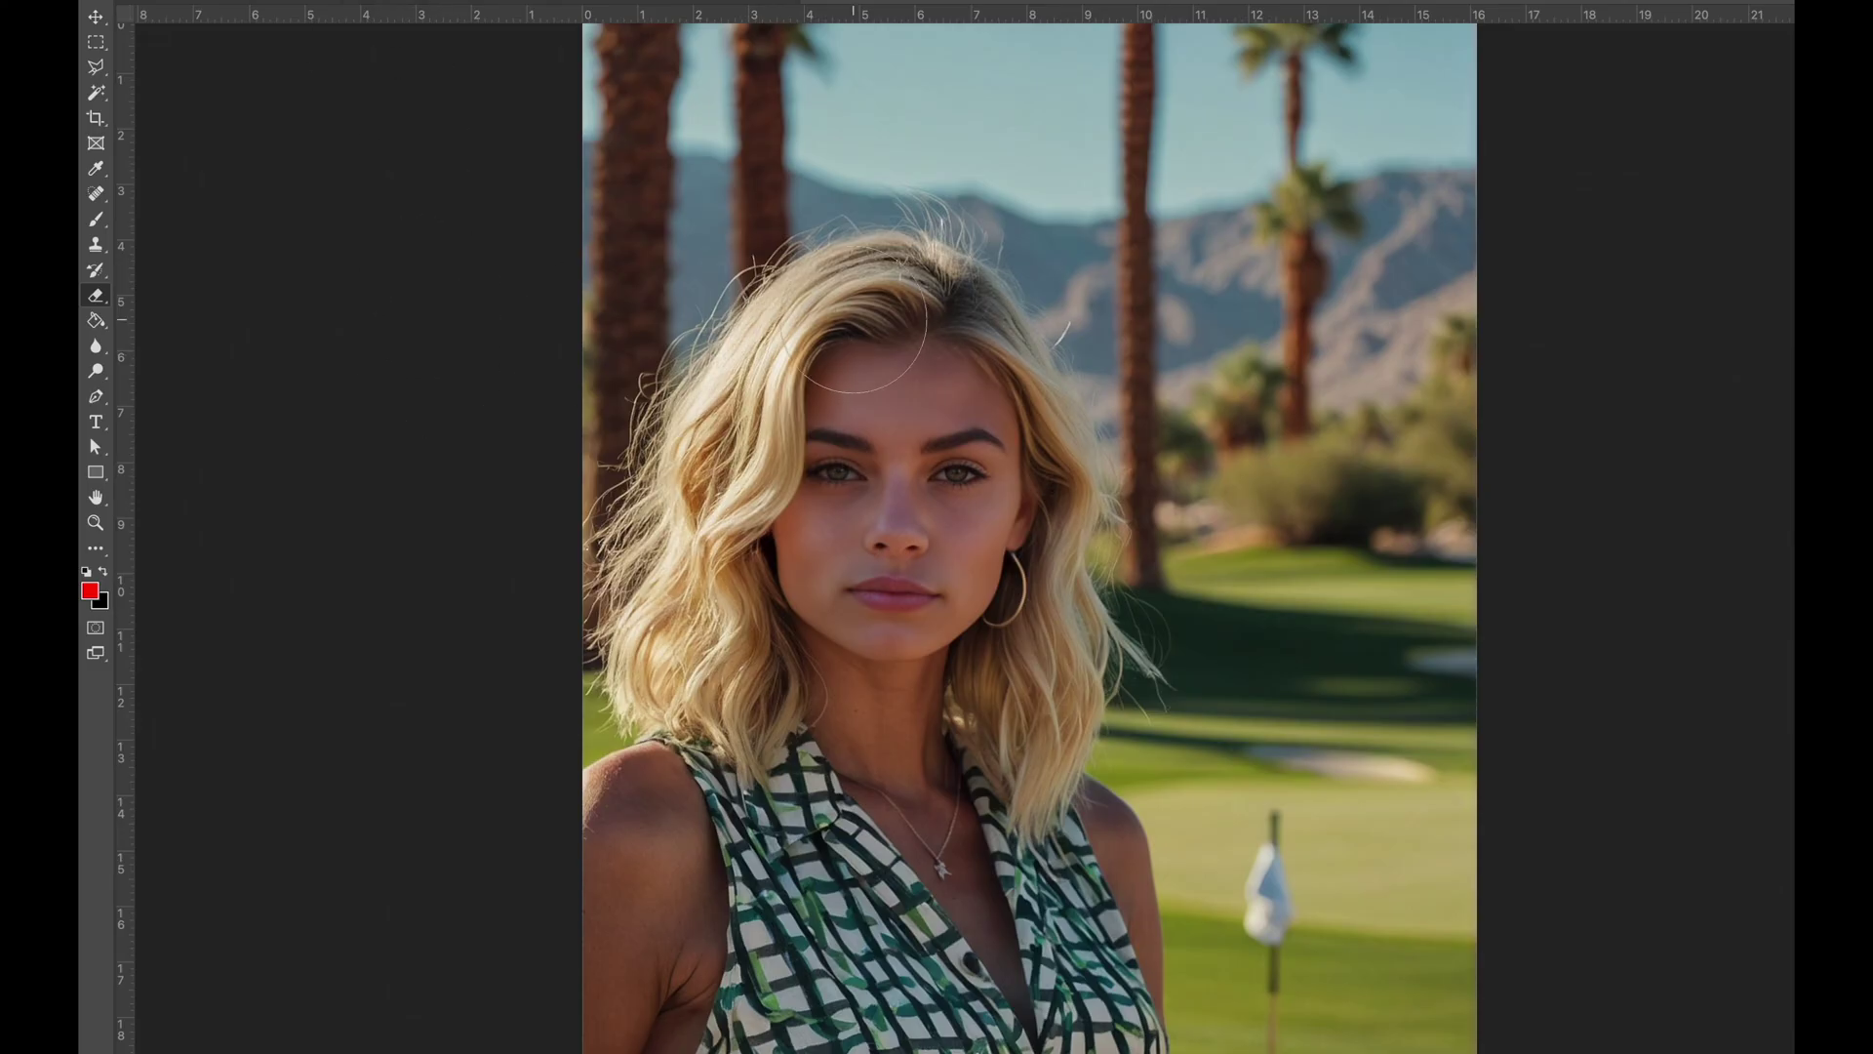
Shrink the eraser brush with the [ key for work along the hairline
key("bracketleft")
key("bracketleft")
key("bracketleft")
key("bracketleft")
key("bracketleft")
key("bracketleft")
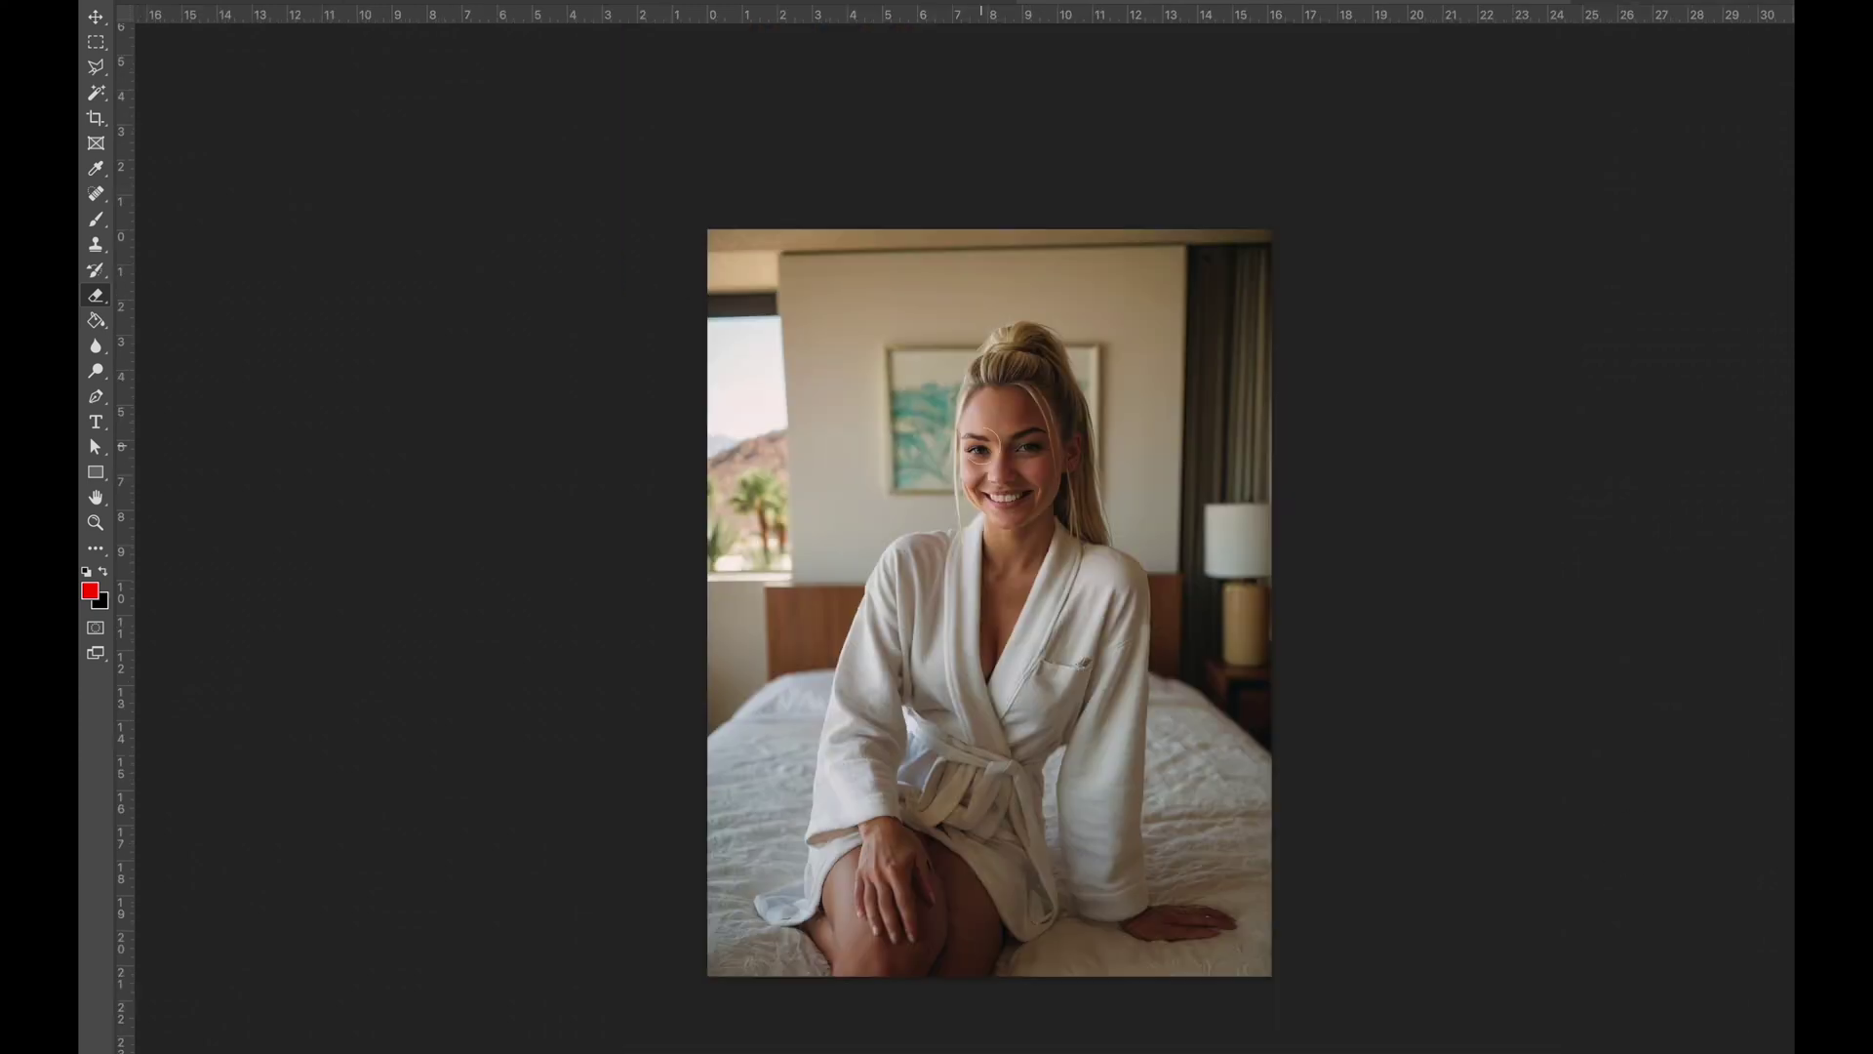
Switch to the robe portrait and zoom in and out to inspect her face
key("ctrl+plus")
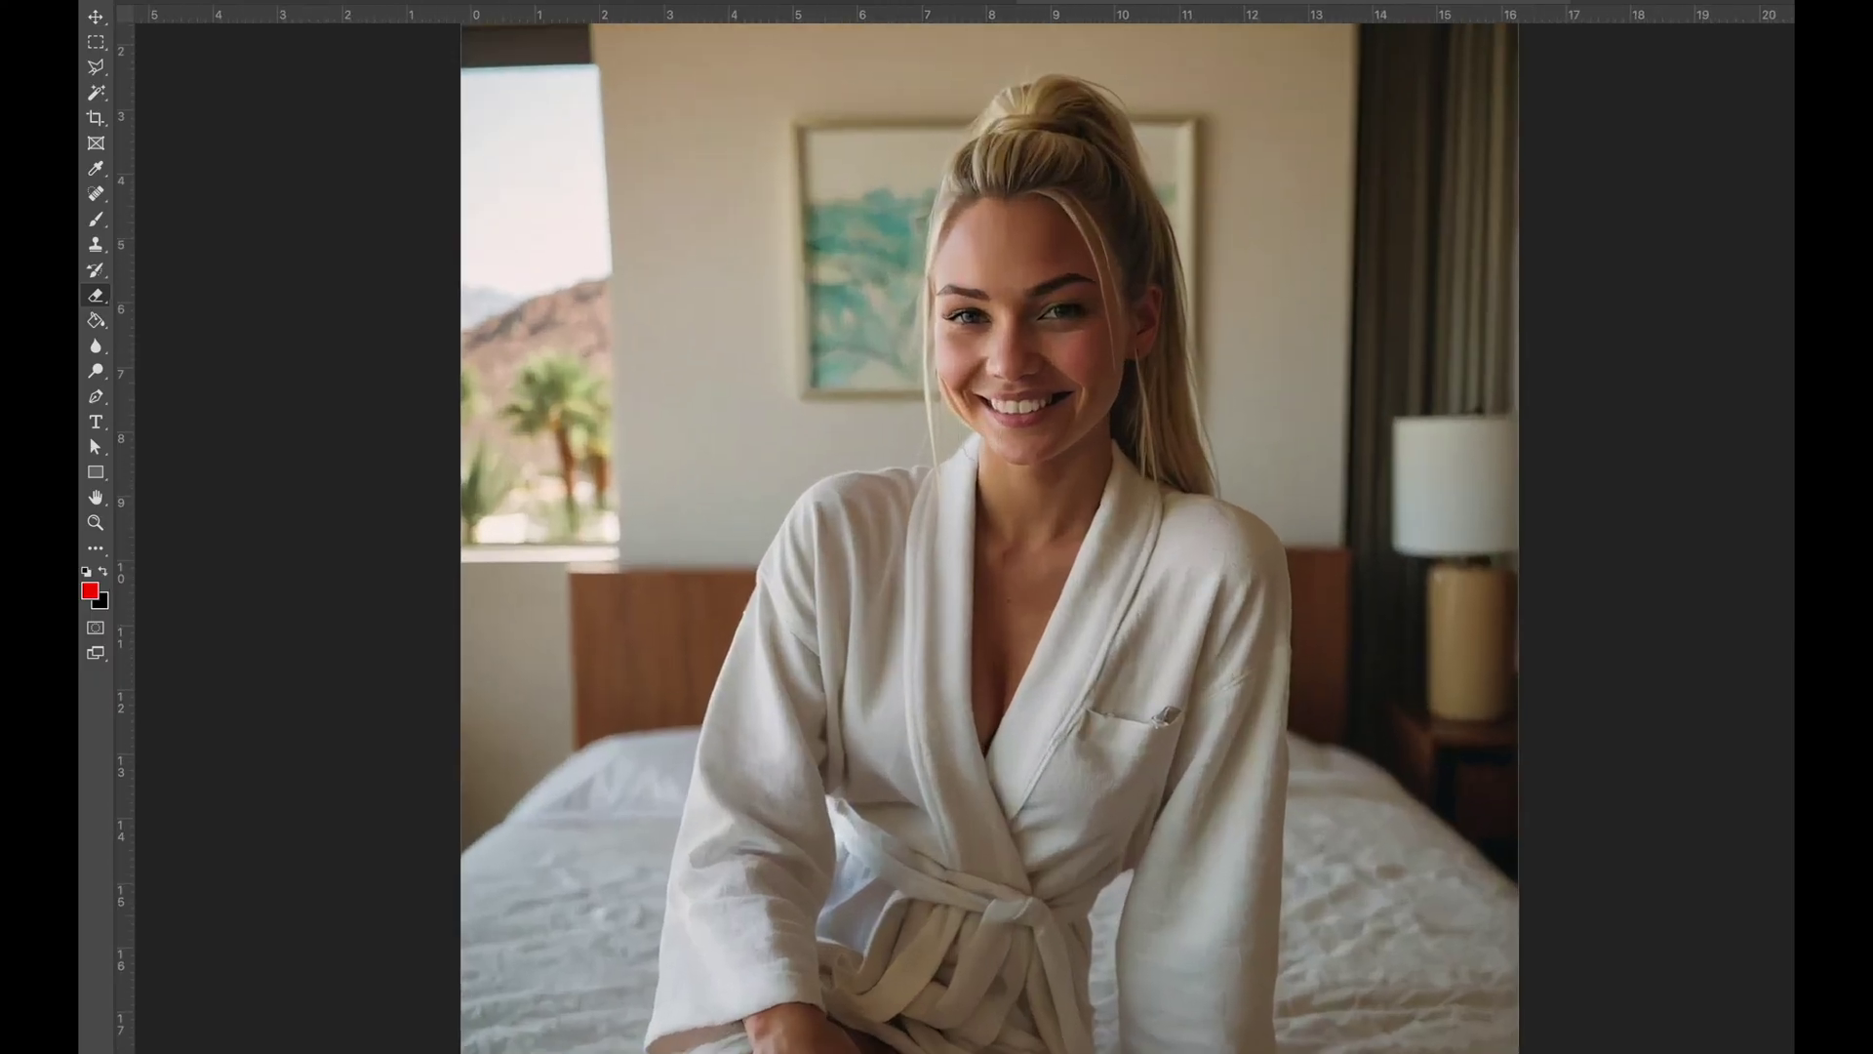
left_click(95, 18)
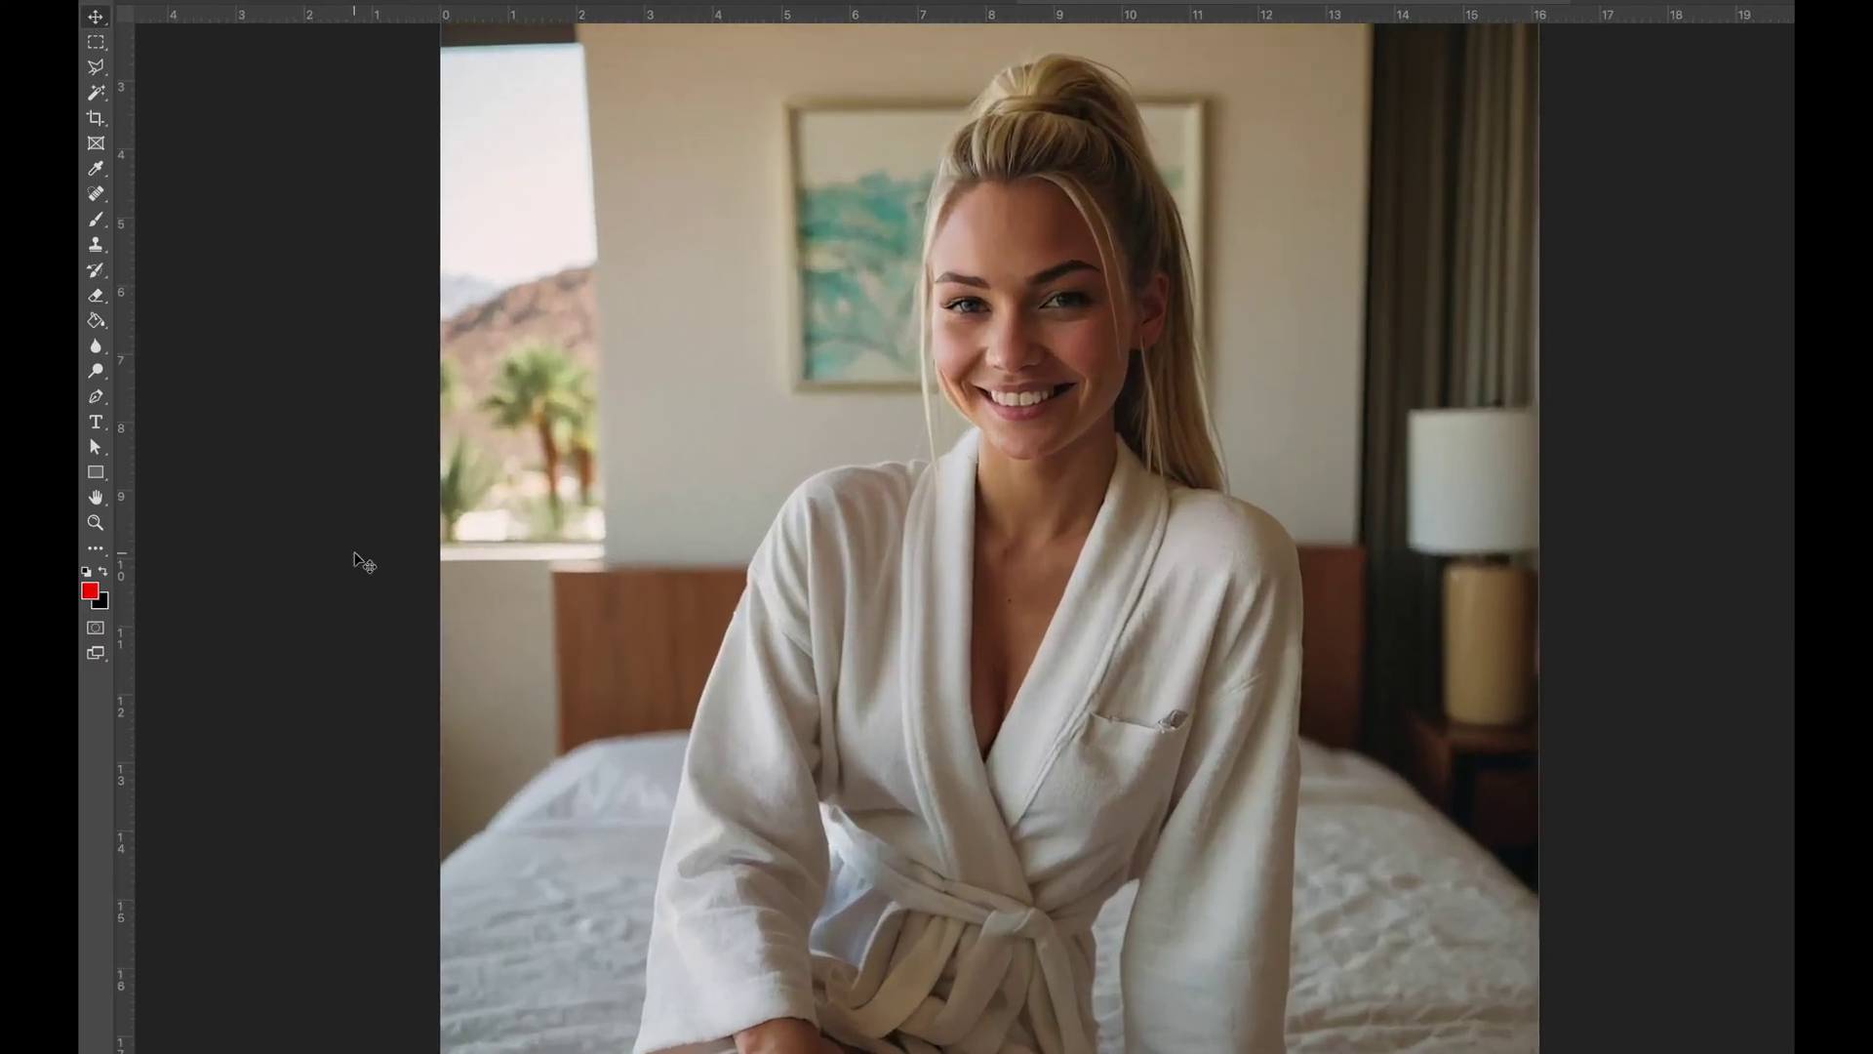
scroll(402, 476, "up", 3)
key("ctrl+minus")
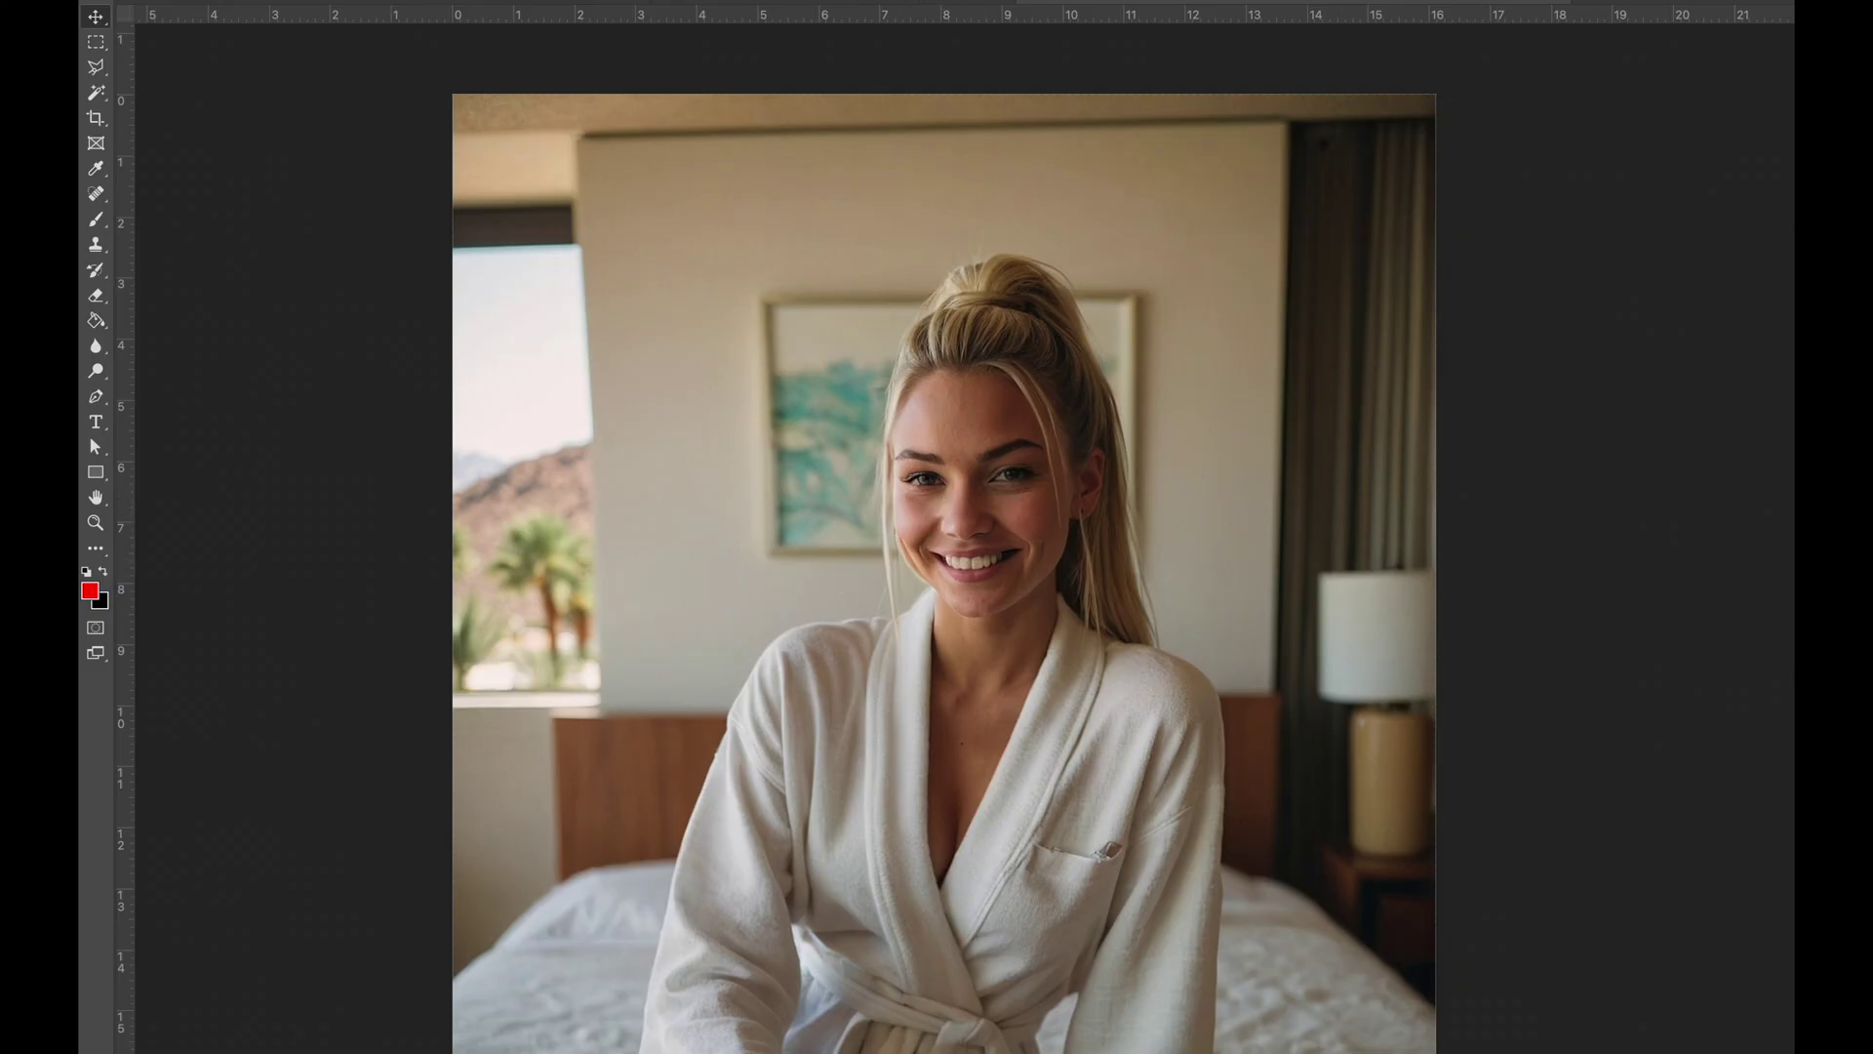
key("ctrl+plus")
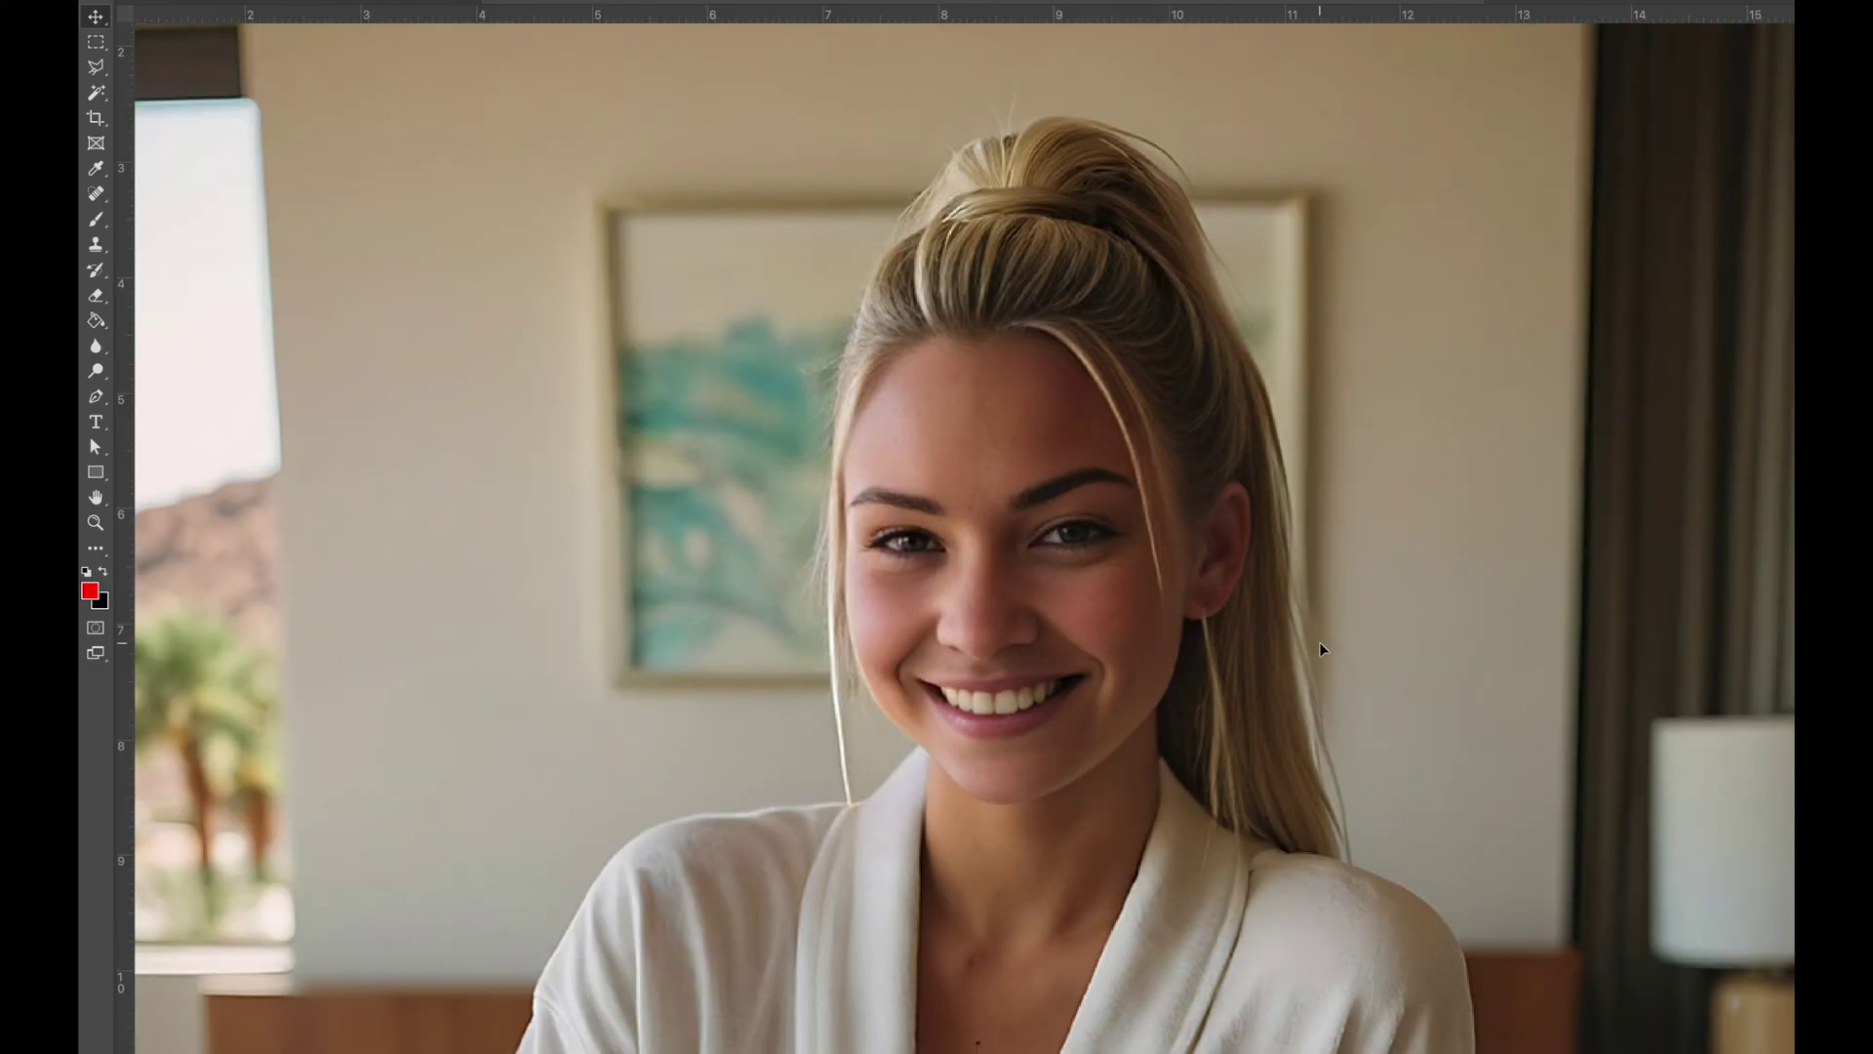
key("ctrl+minus")
key("ctrl+minus")
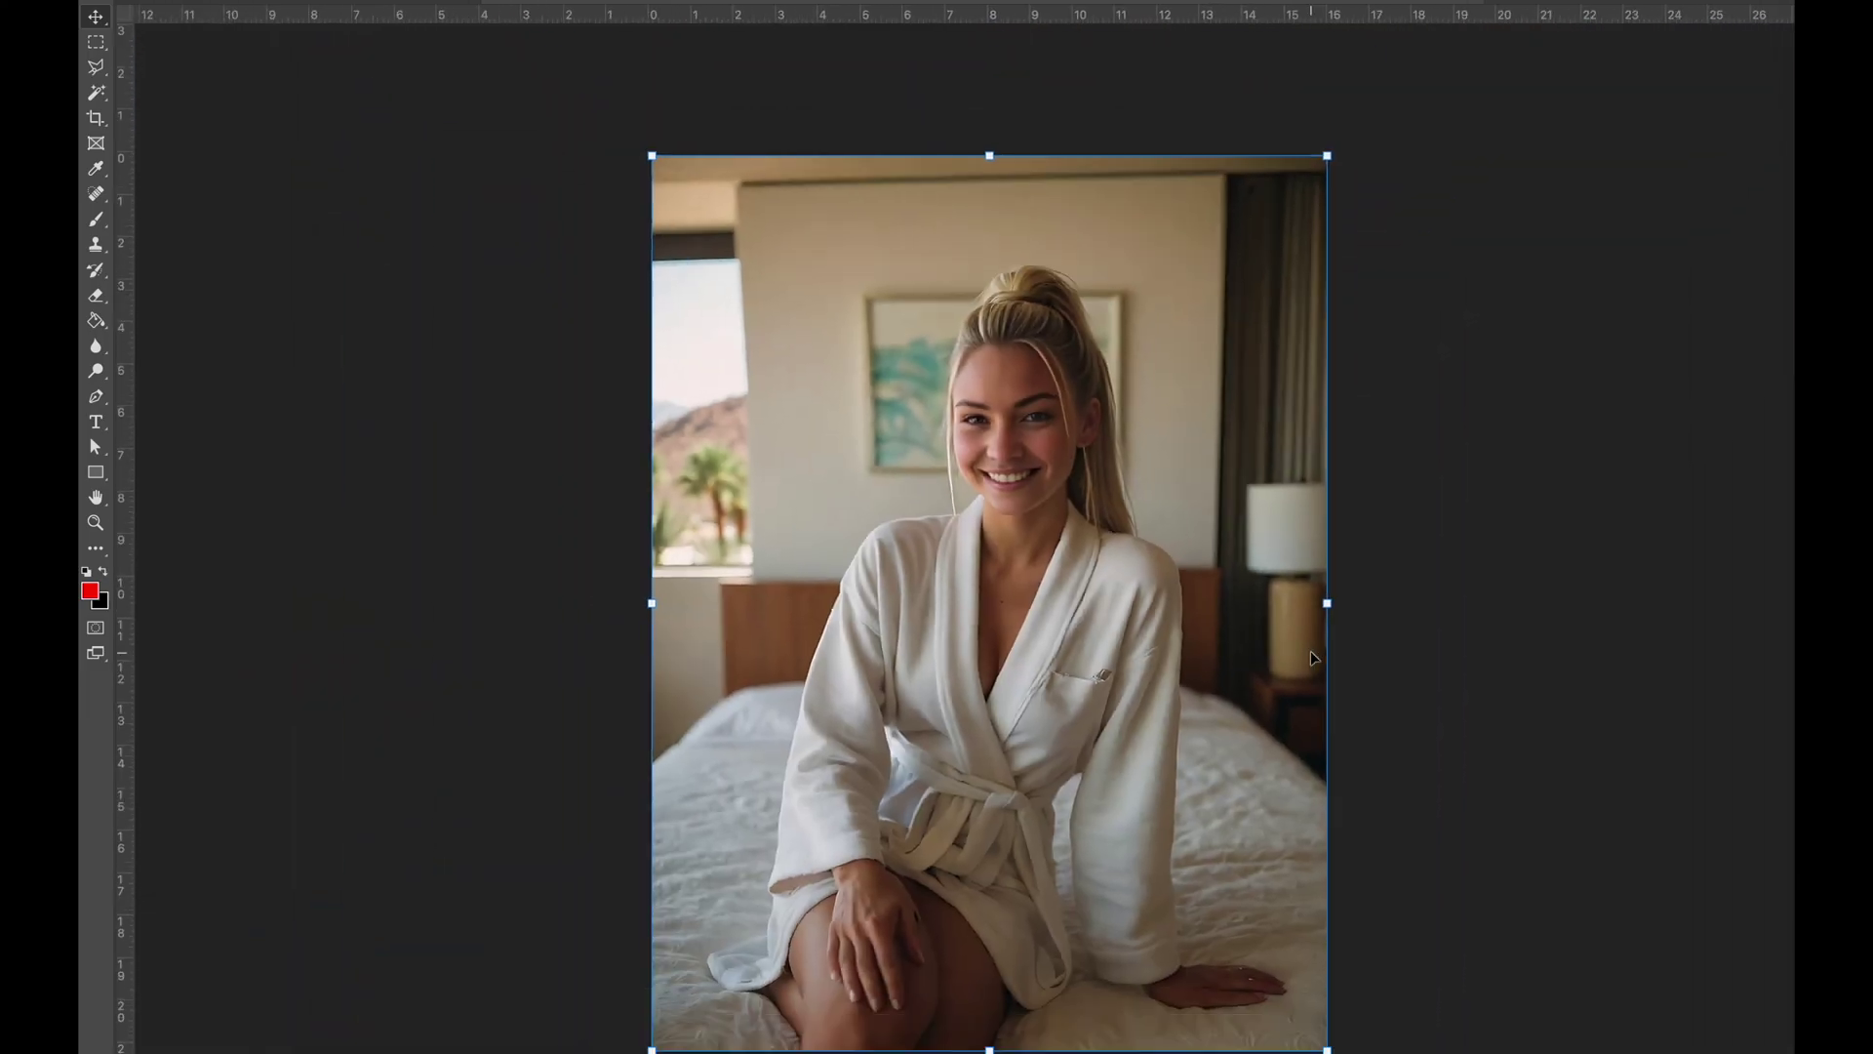
Select the Eraser and adjust its brush size with ] and [
left_click(96, 297)
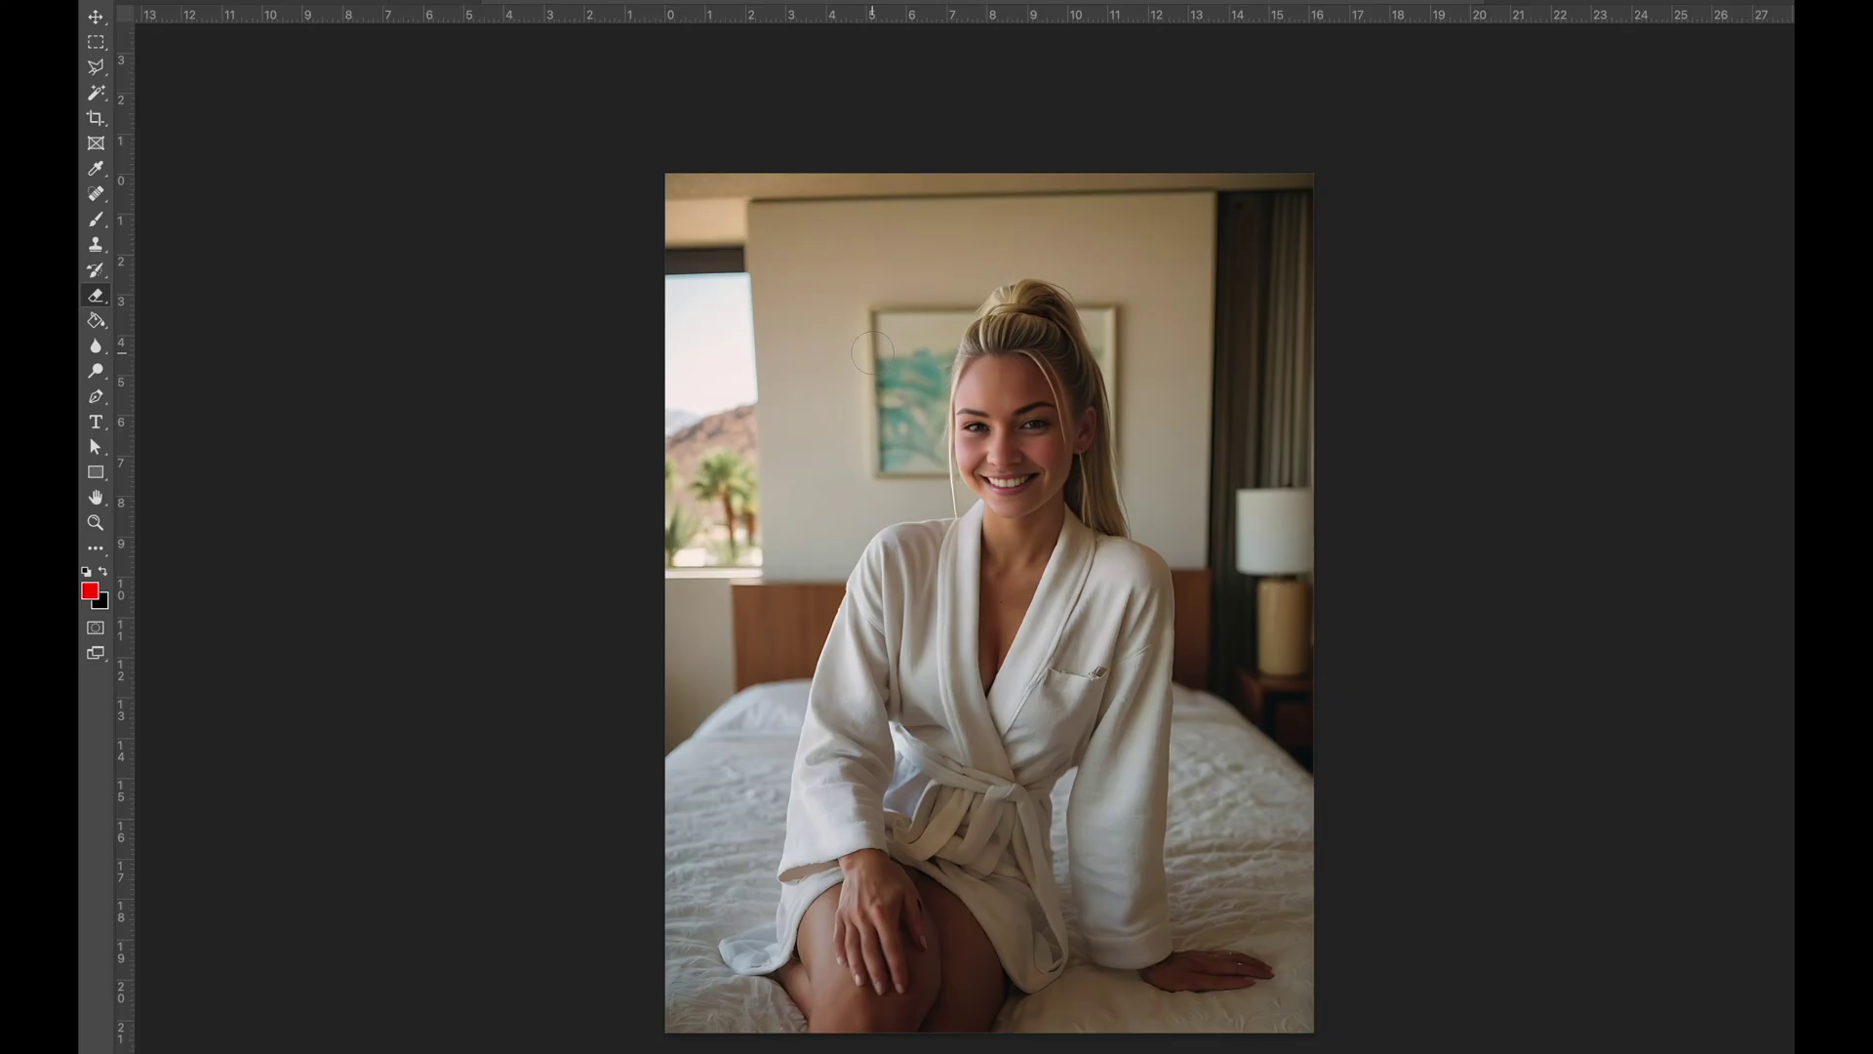
key("bracketright")
key("bracketright")
key("bracketright")
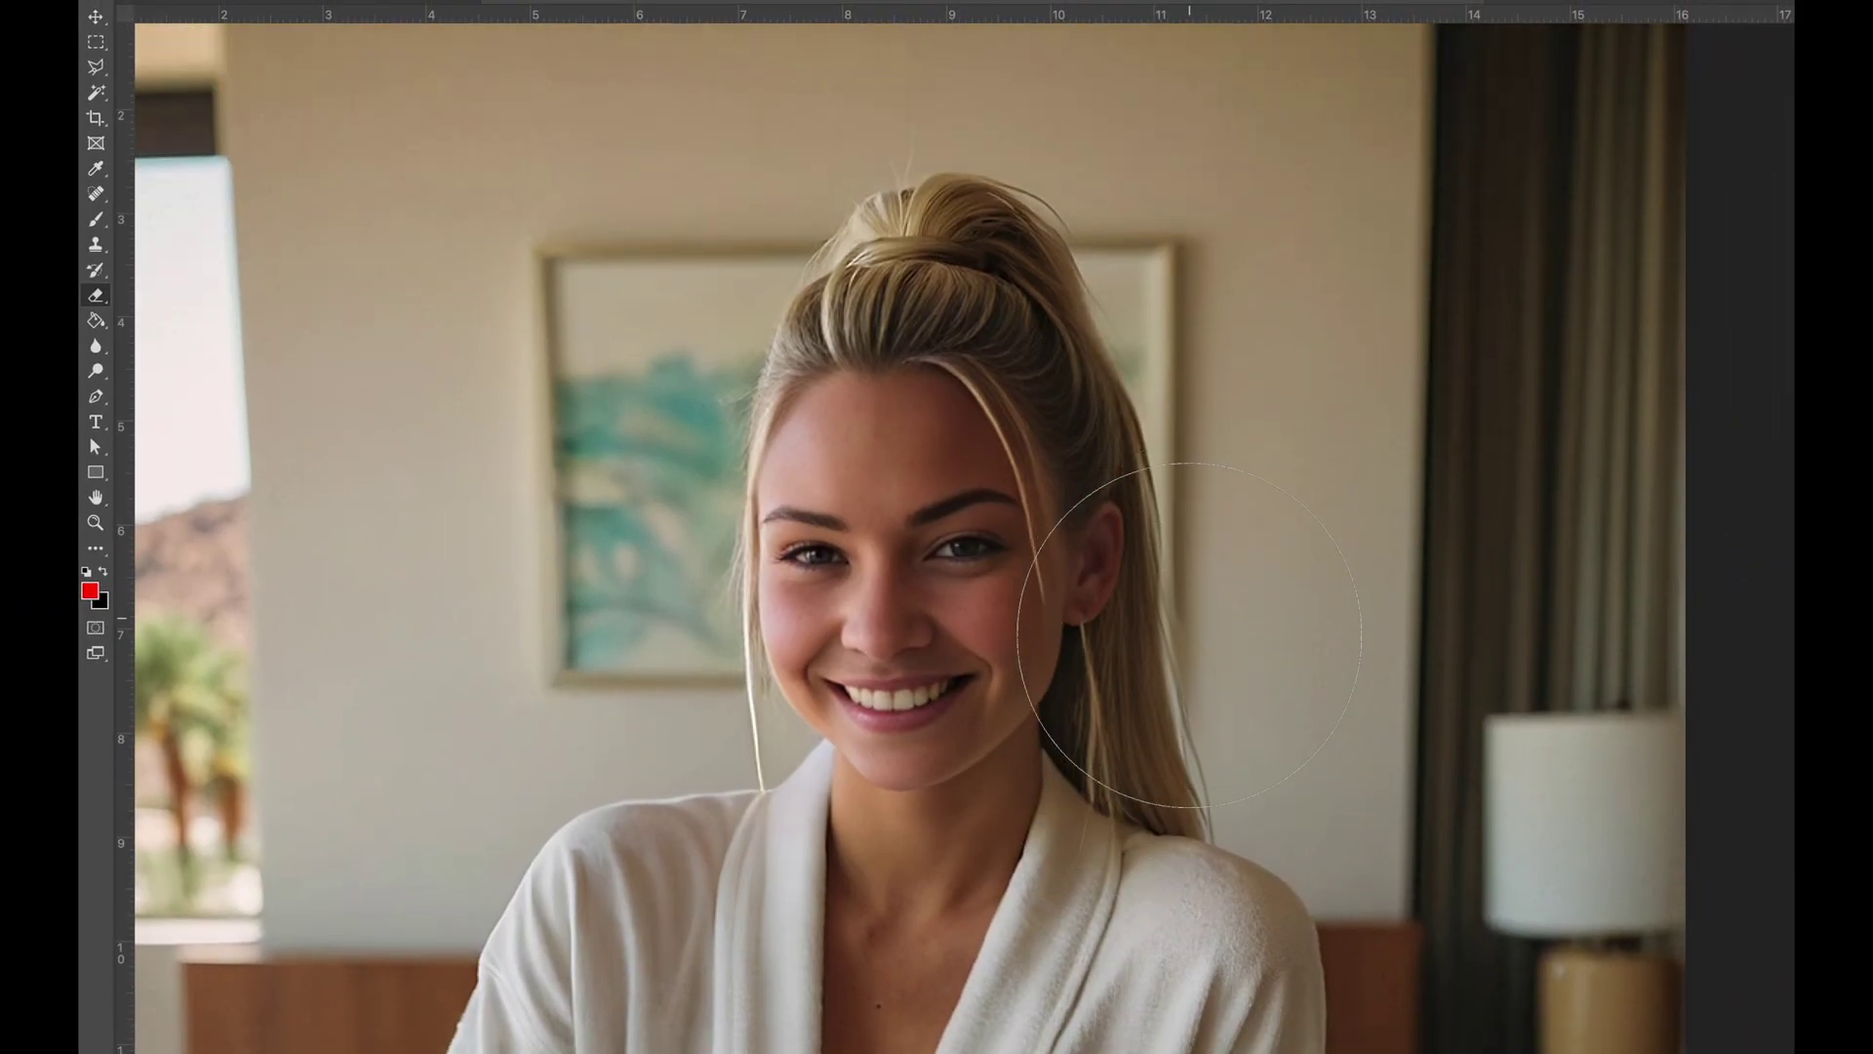
key("[")
key("[")
key("[")
key("[")
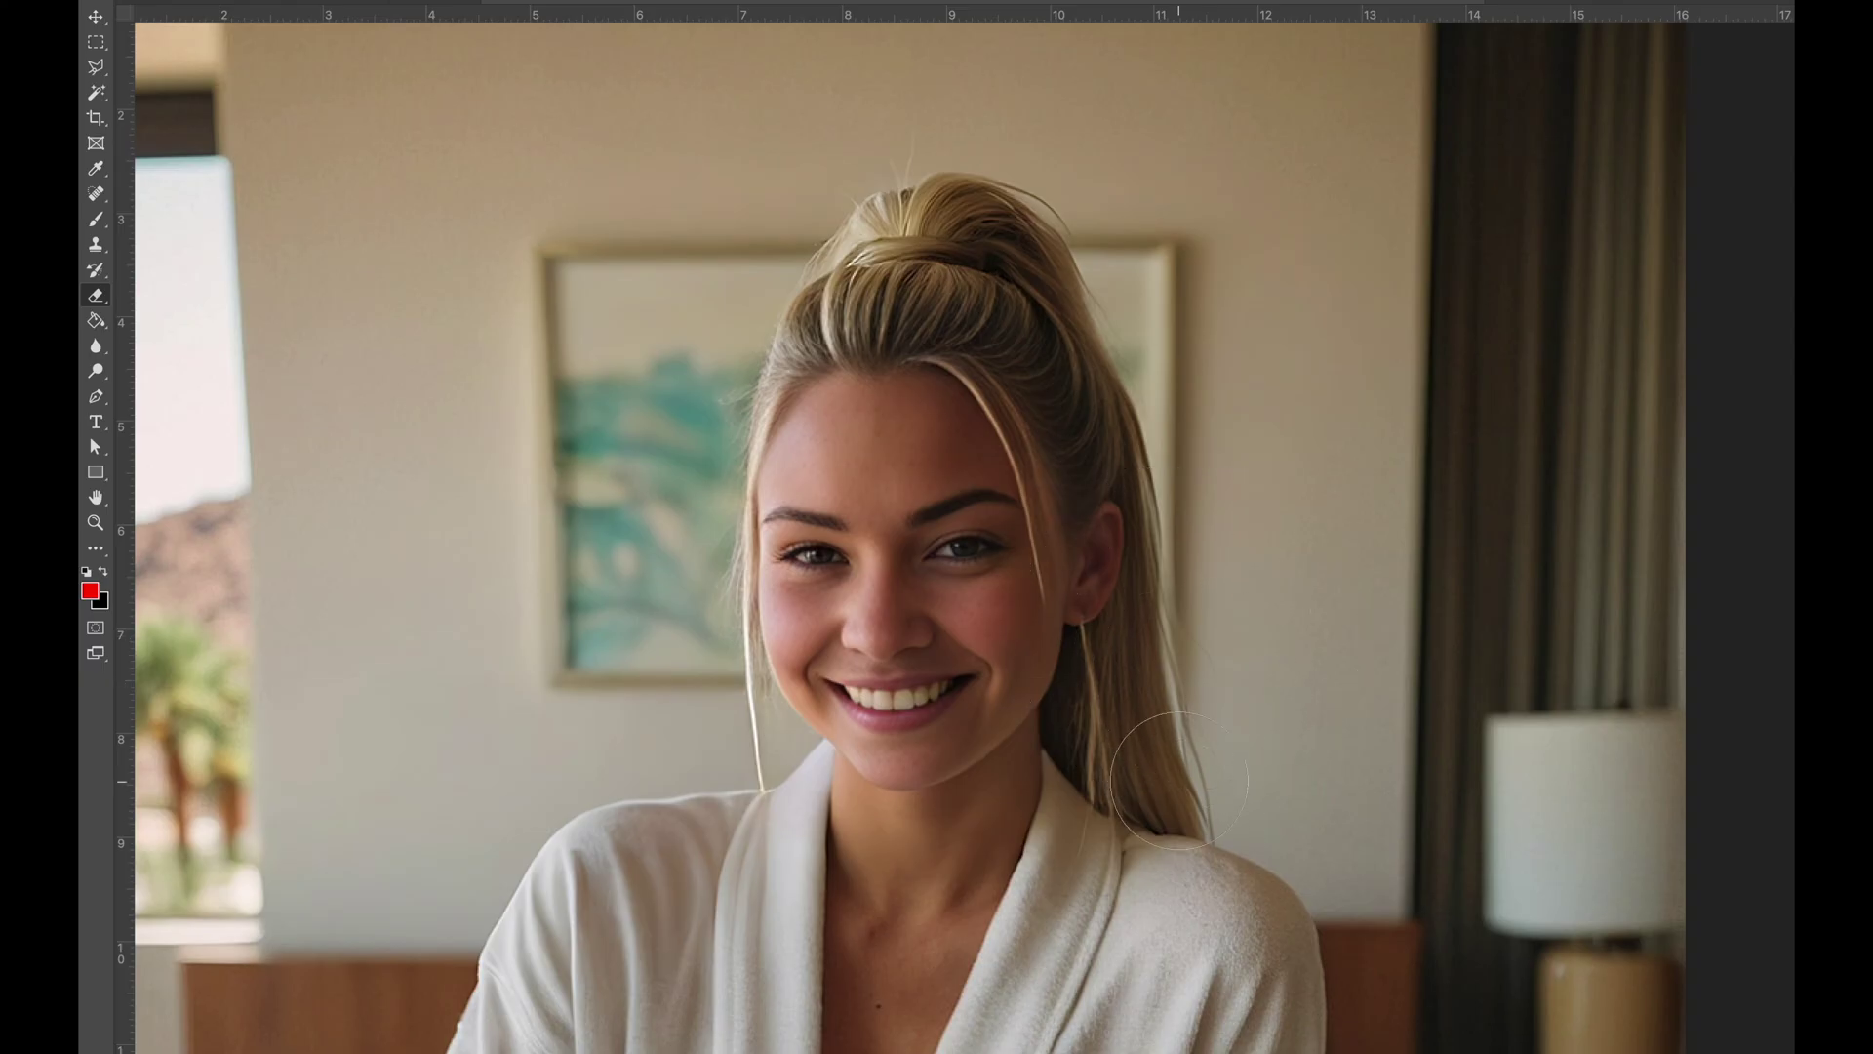